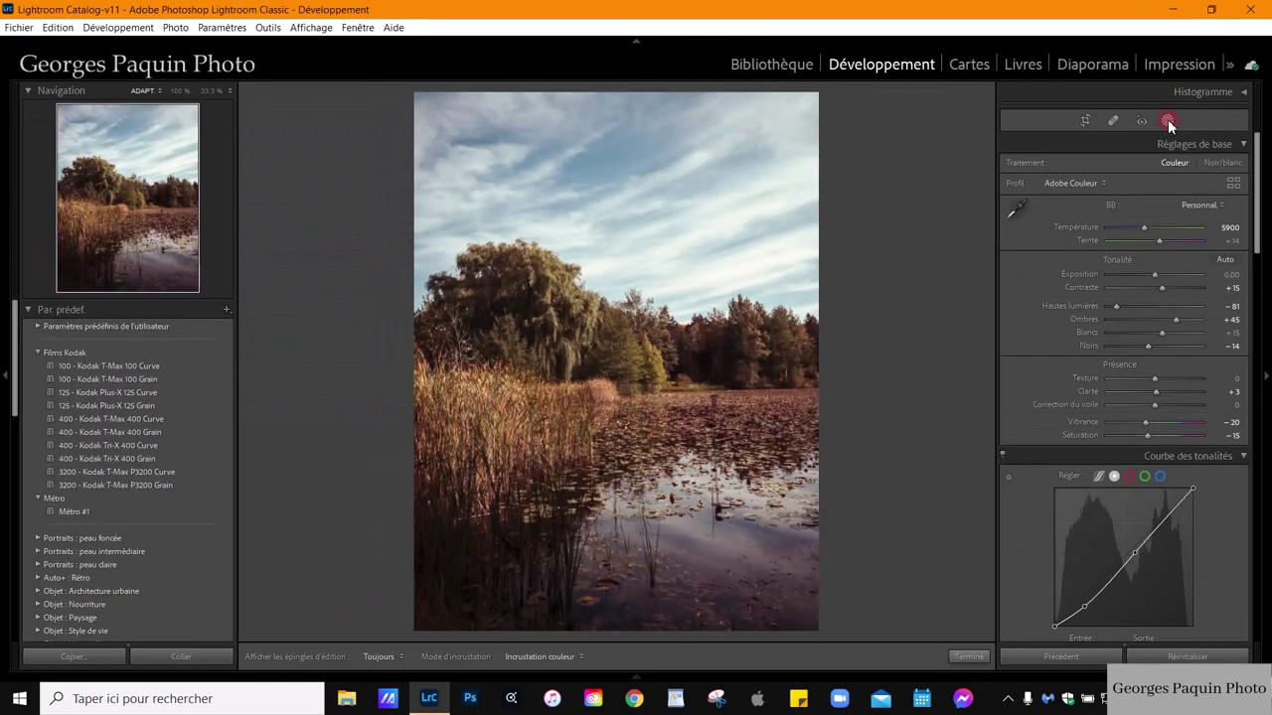
Open the Masking tool to list new mask types like Pinceau and Dégradé linéaire.
{"action": "left_click", "coordinate": [1167, 119]}
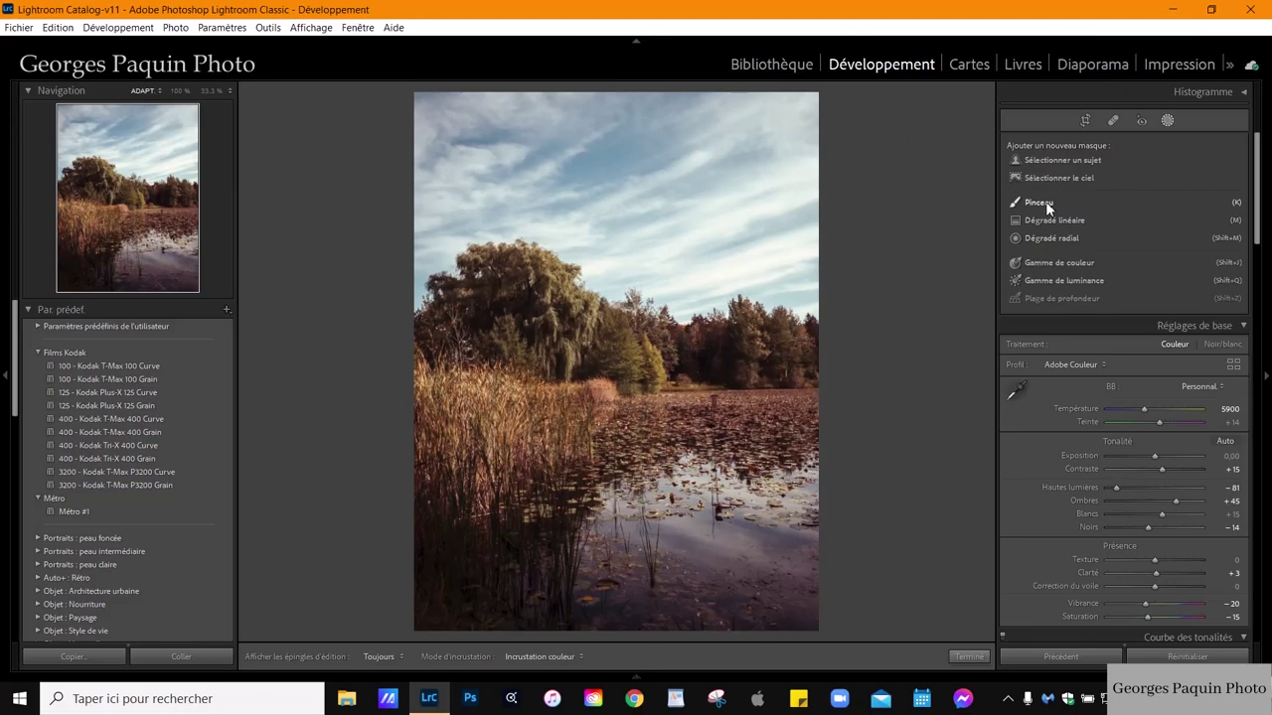
Add a Pinceau brush mask on the lower-left reeds with Exposure 0.54 and Shadows 22.
{"action": "left_click", "coordinate": [1045, 203]}
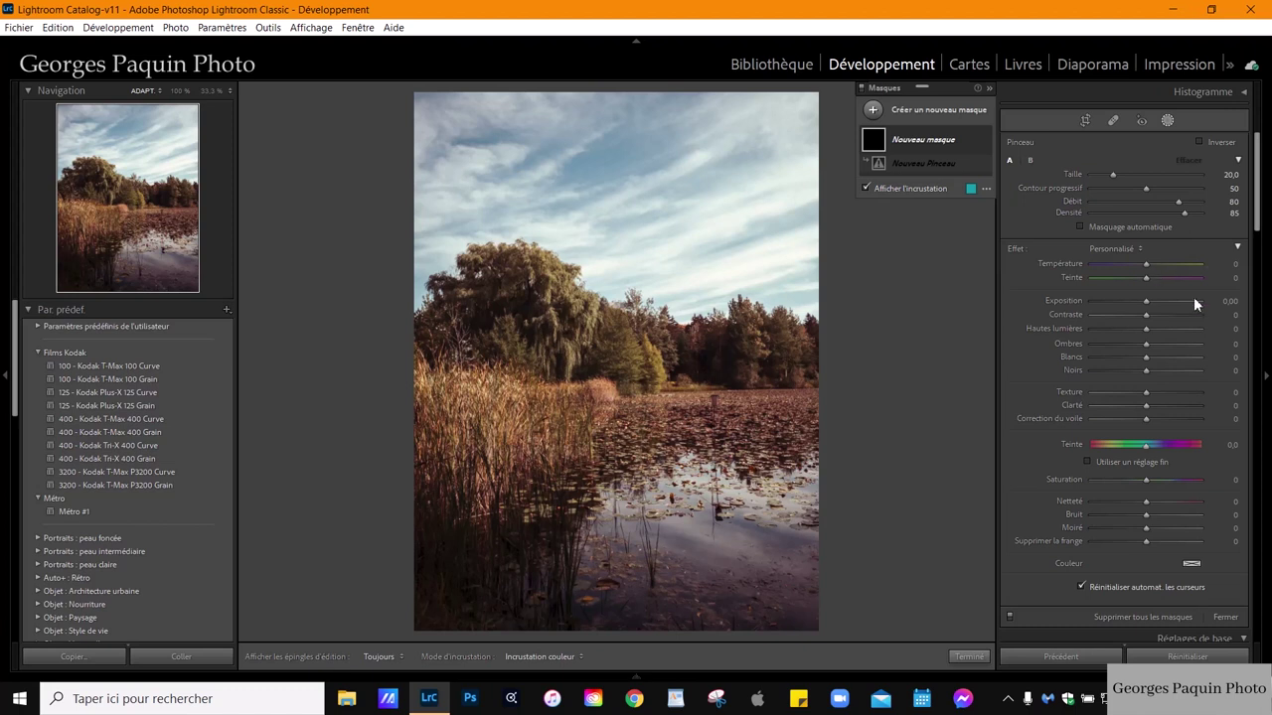
{"action": "key", "text": "o"}
{"action": "left_click_drag", "start_coordinate": [1148, 305], "coordinate": [1157, 344]}
{"action": "key", "text": "h"}
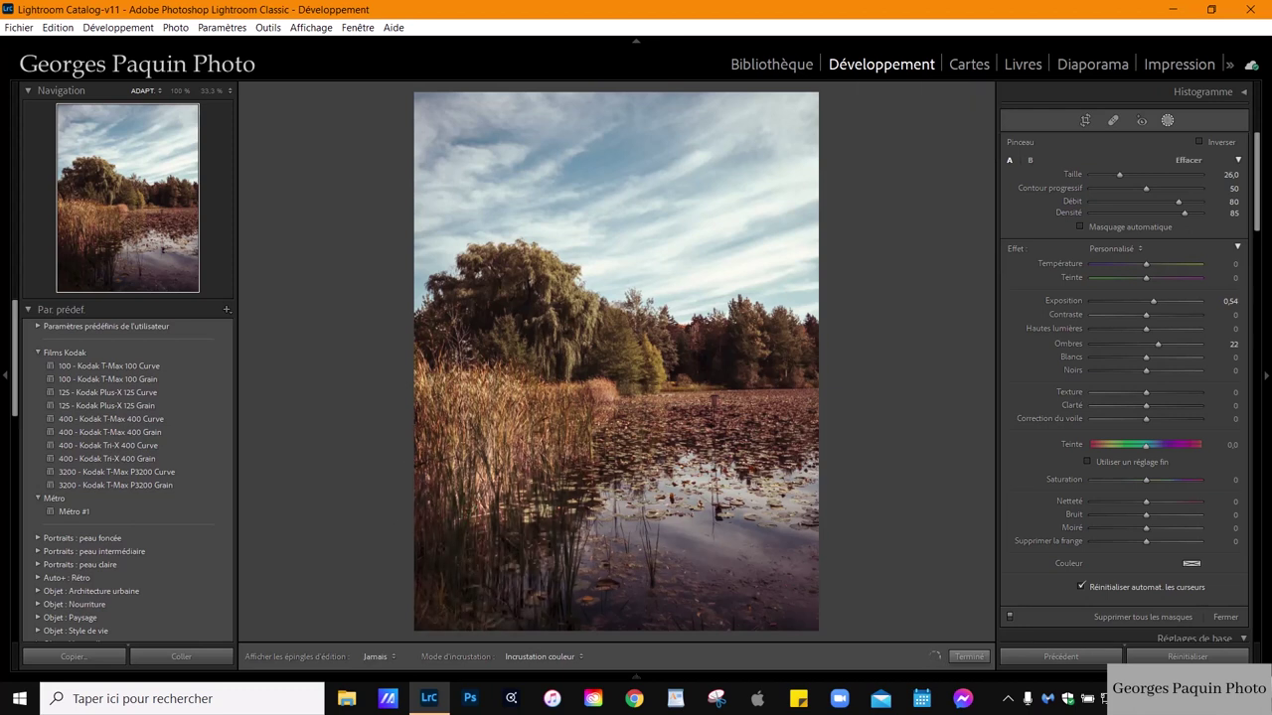
{"action": "key", "text": "h"}
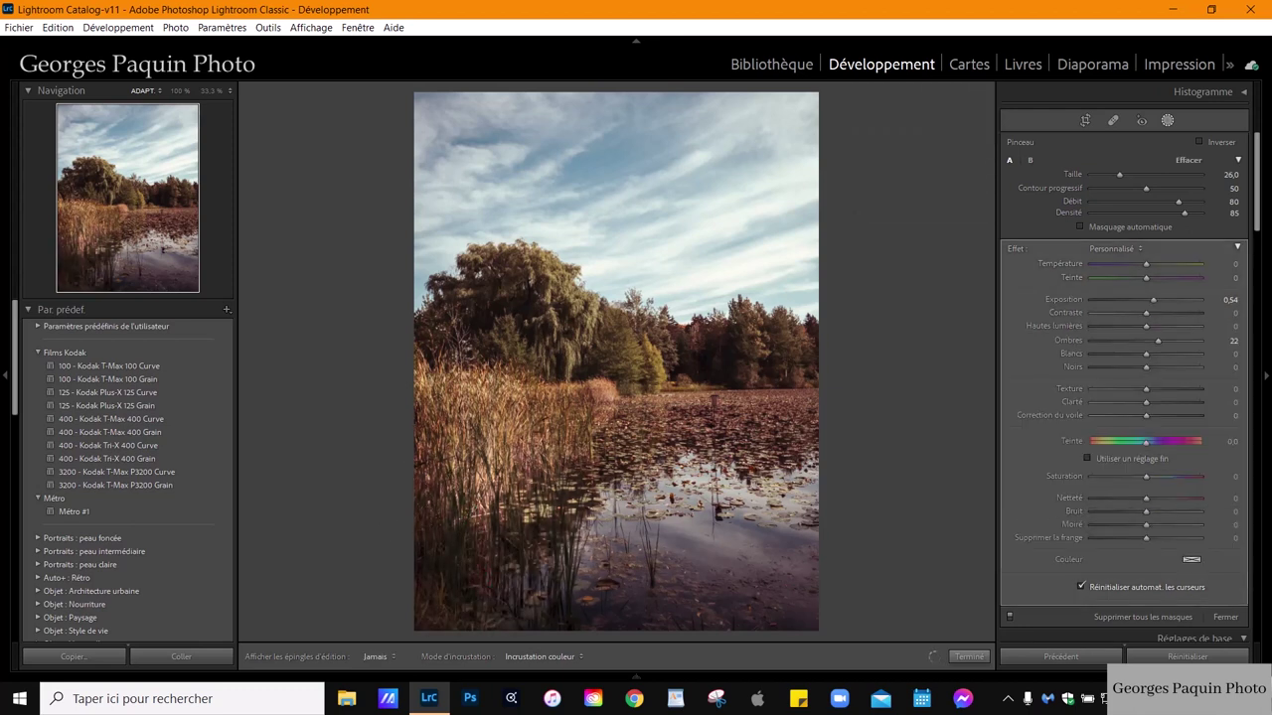
{"action": "key", "text": "shift+w"}
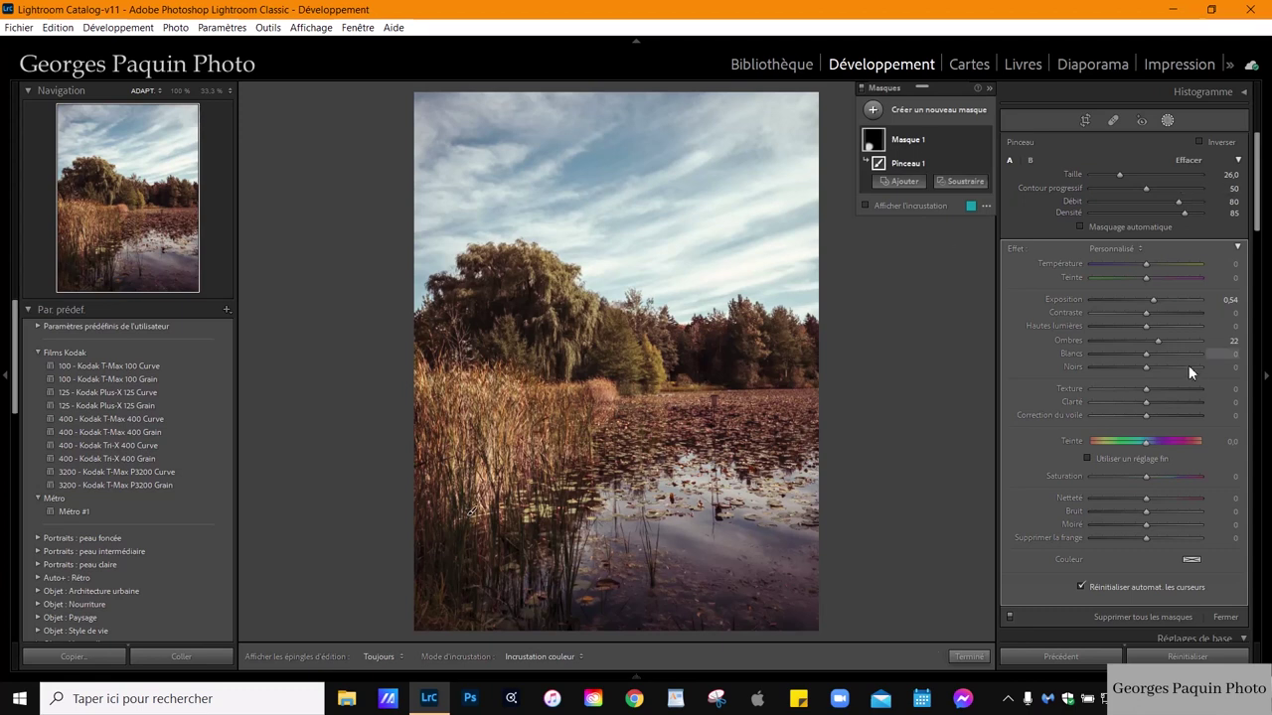
Lower Masque 1's exposure to 0.39 and turn on its overlay over the reeds.
{"action": "left_click_drag", "start_coordinate": [1157, 305], "coordinate": [1154, 304]}
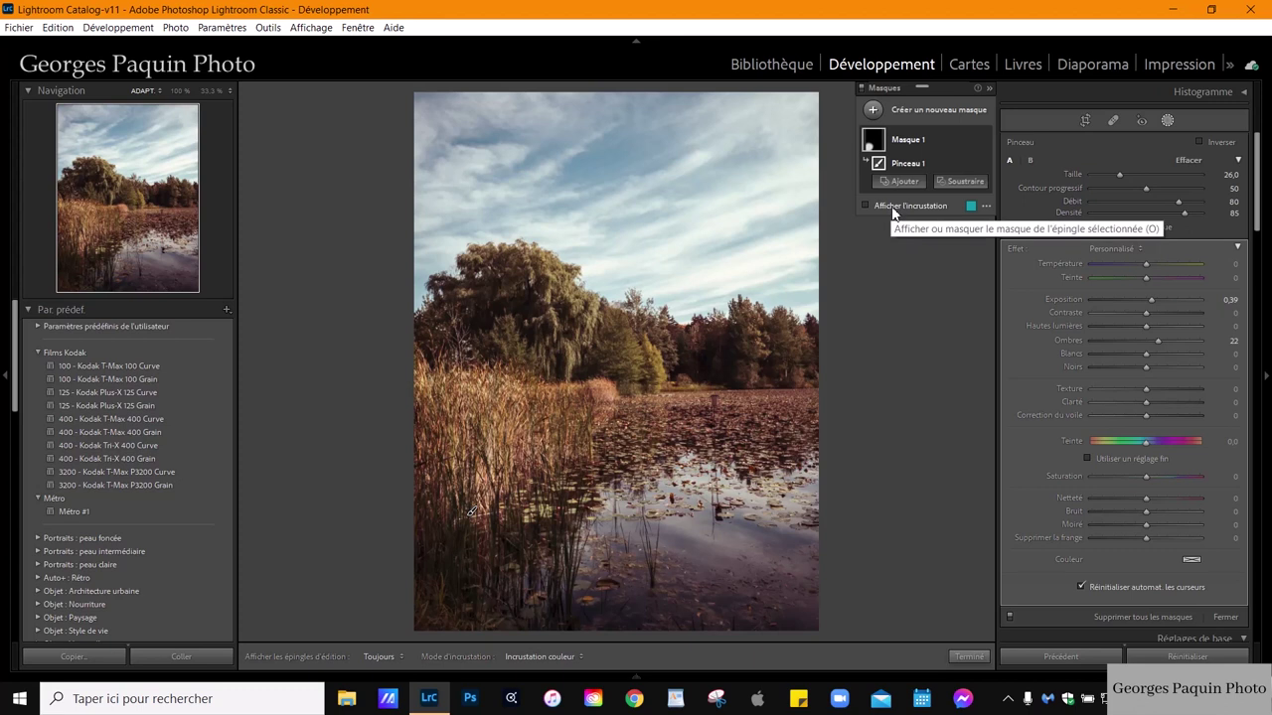
{"action": "left_click", "coordinate": [893, 207]}
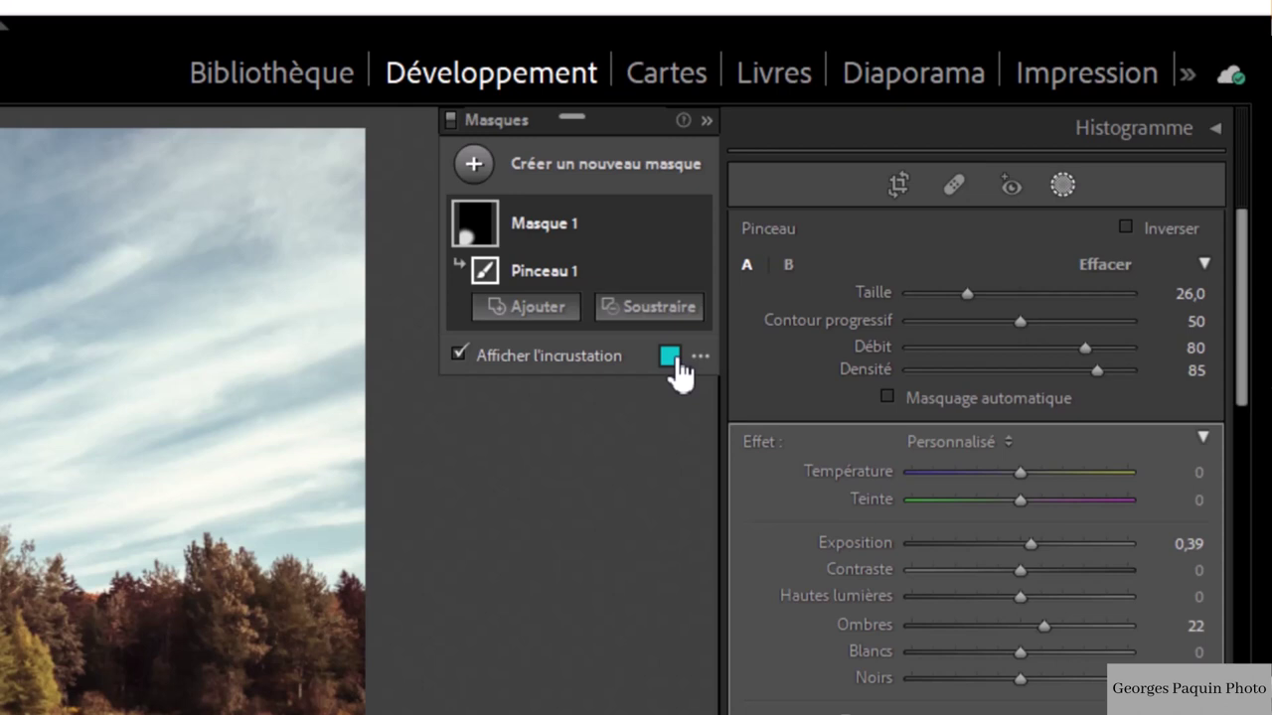
Try green, yellow, red and magenta overlay colours, settling back on cyan.
{"action": "left_click", "coordinate": [671, 356]}
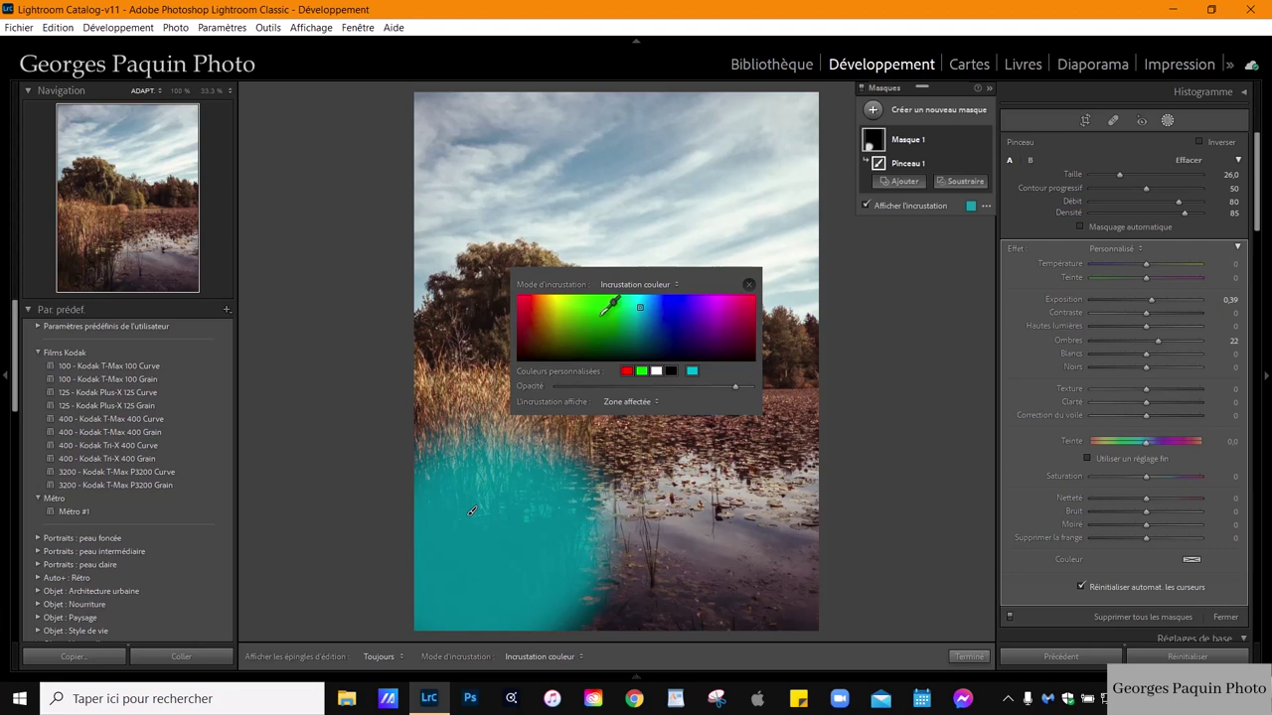
{"action": "left_click", "coordinate": [596, 314]}
{"action": "left_click", "coordinate": [553, 306]}
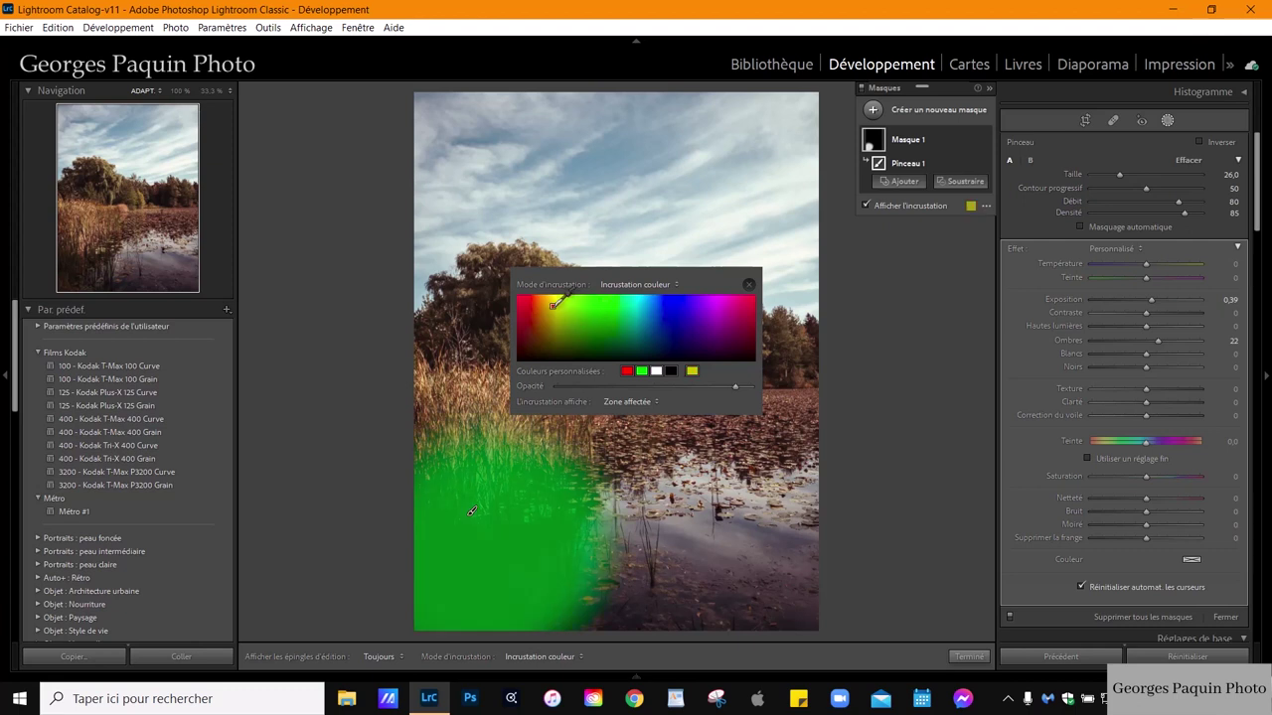
{"action": "left_click", "coordinate": [528, 305]}
{"action": "left_click", "coordinate": [637, 309]}
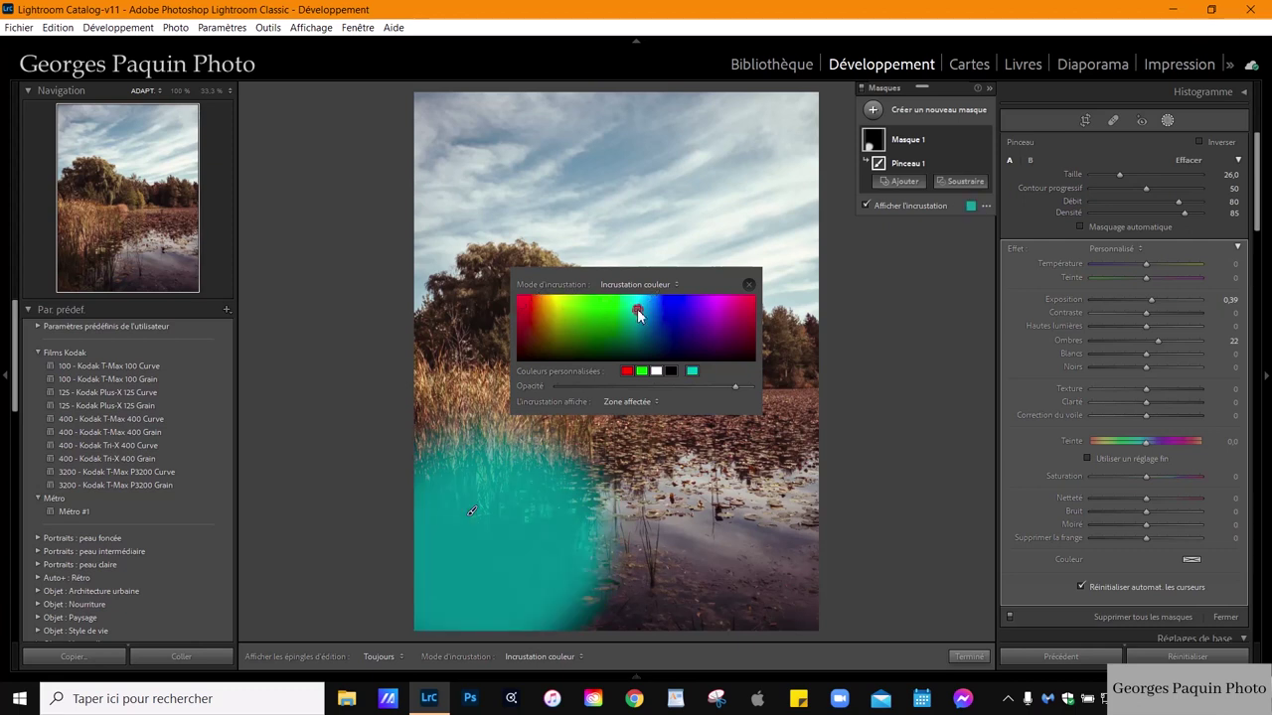
{"action": "left_click", "coordinate": [722, 303]}
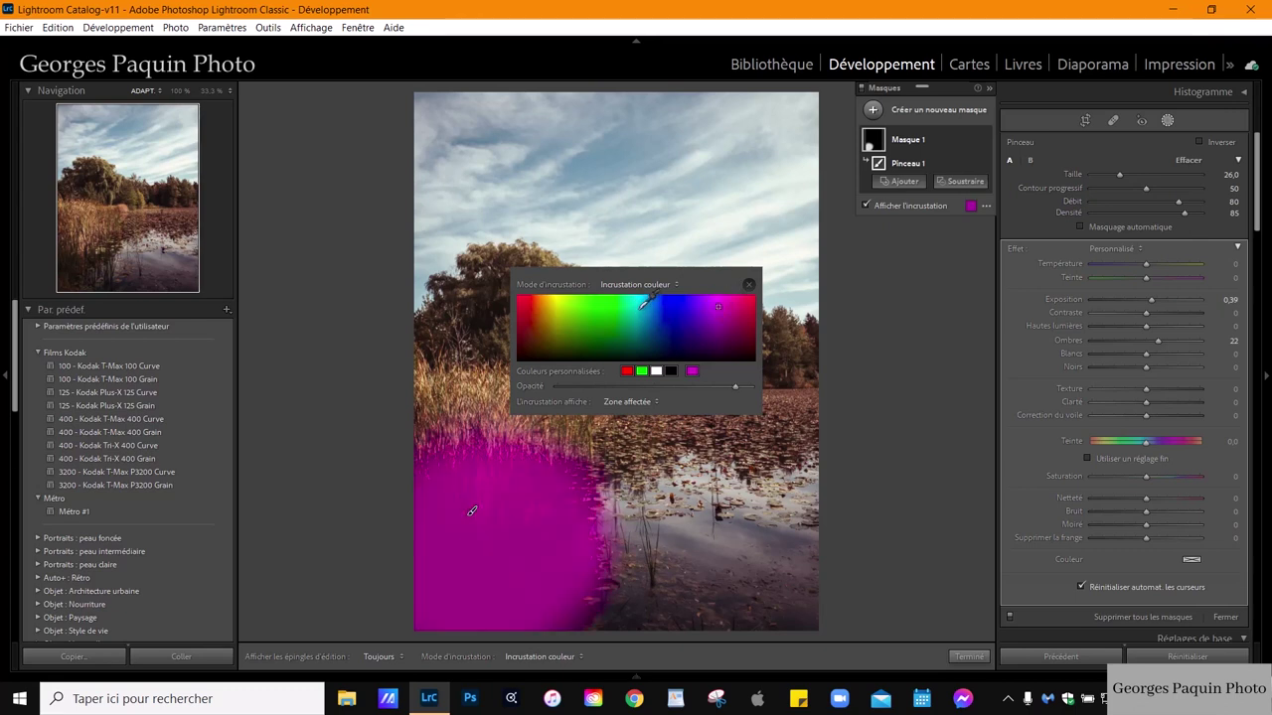
{"action": "left_click", "coordinate": [638, 307]}
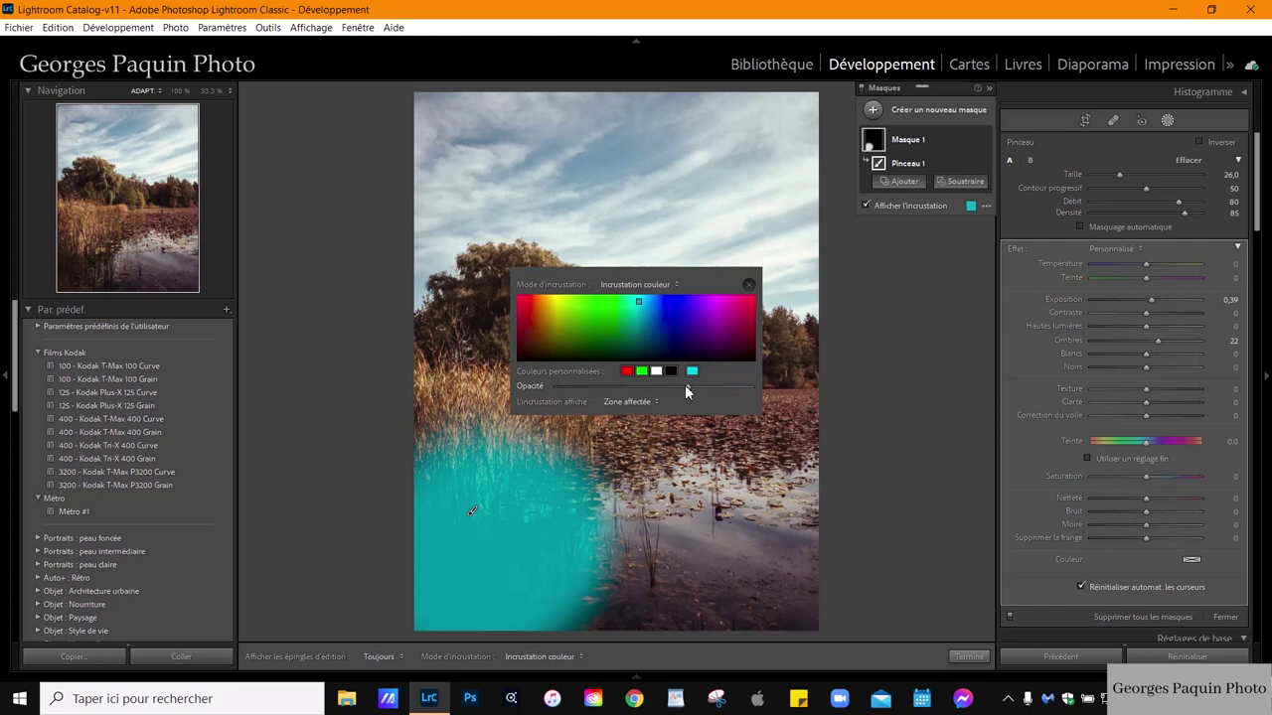
Lower the overlay opacity, then raise it back to nearly full.
{"action": "left_click_drag", "start_coordinate": [685, 385], "coordinate": [631, 387]}
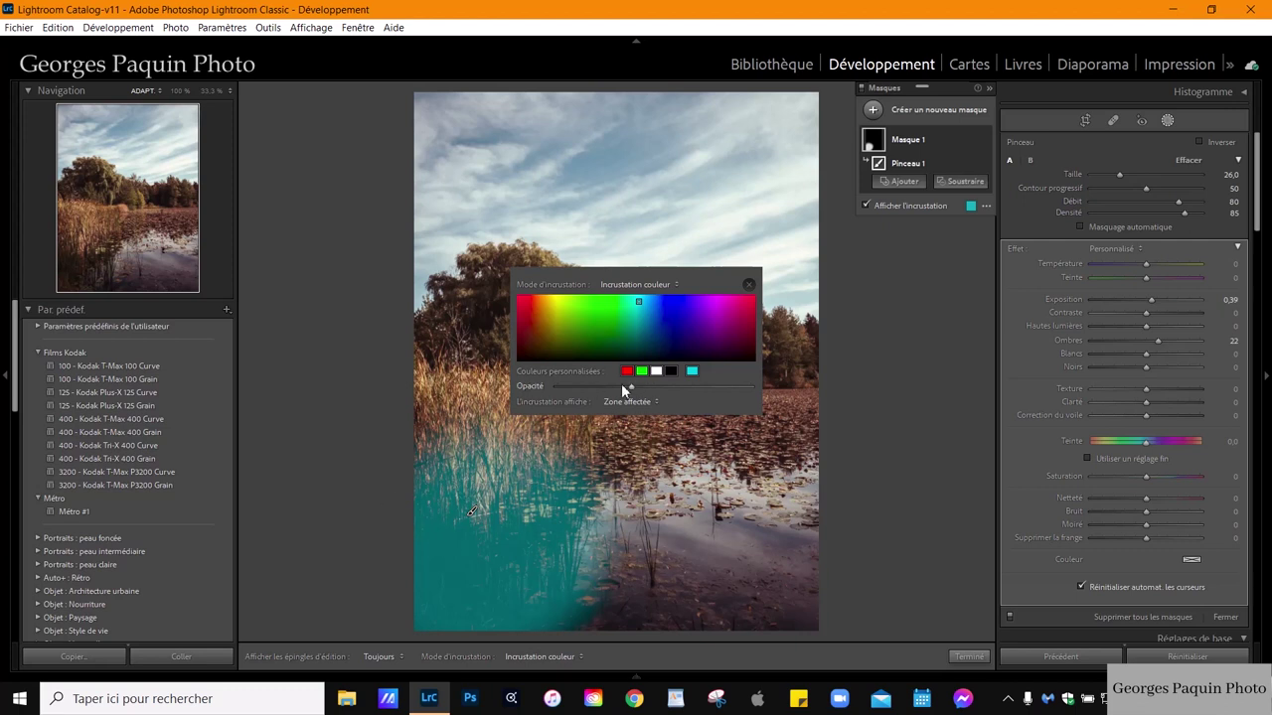
{"action": "left_click_drag", "start_coordinate": [630, 386], "coordinate": [584, 390]}
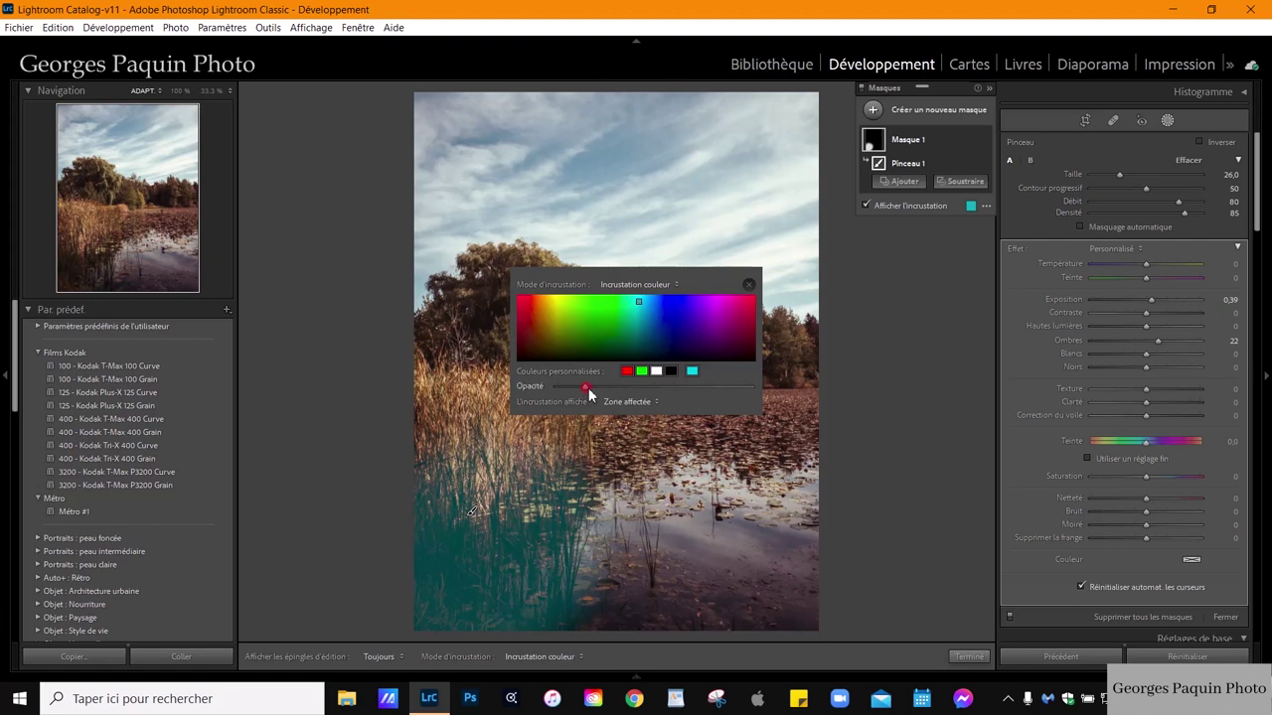
{"action": "left_click_drag", "start_coordinate": [585, 387], "coordinate": [741, 387]}
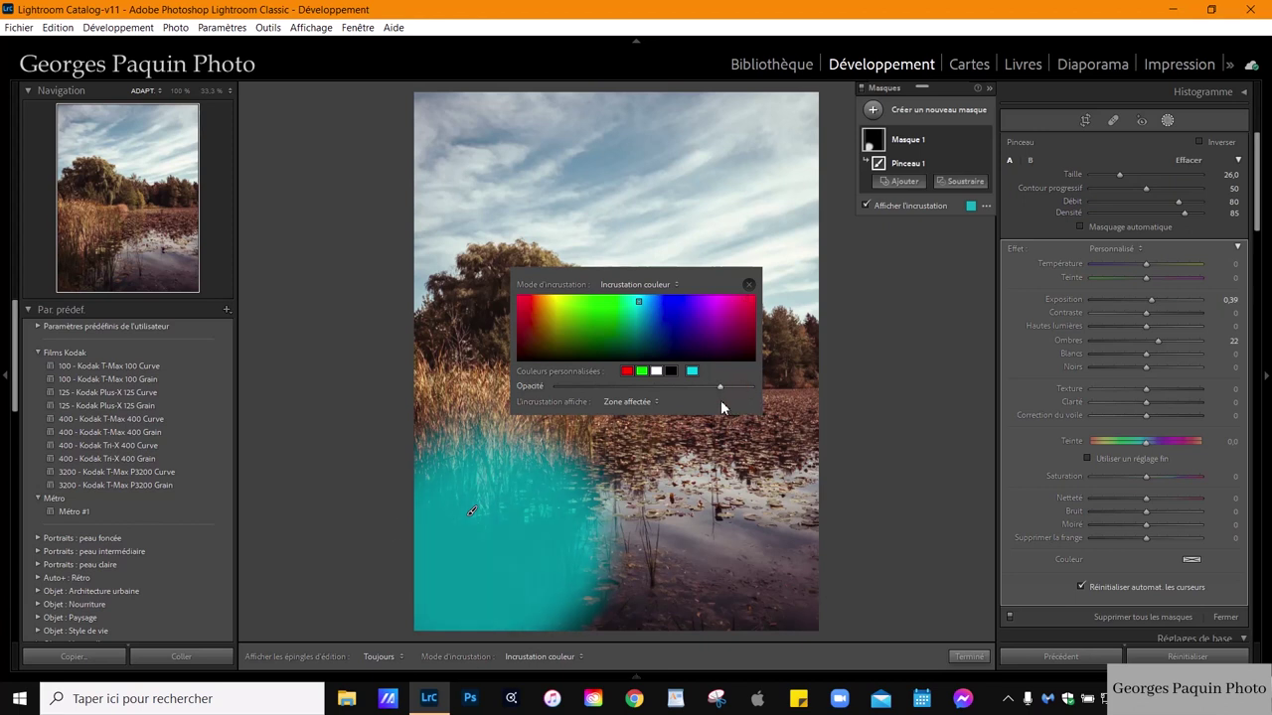
{"action": "left_click_drag", "start_coordinate": [727, 390], "coordinate": [723, 389]}
Overlay the unaffected area, then switch back to Zone affectée.
{"action": "left_click", "coordinate": [650, 401]}
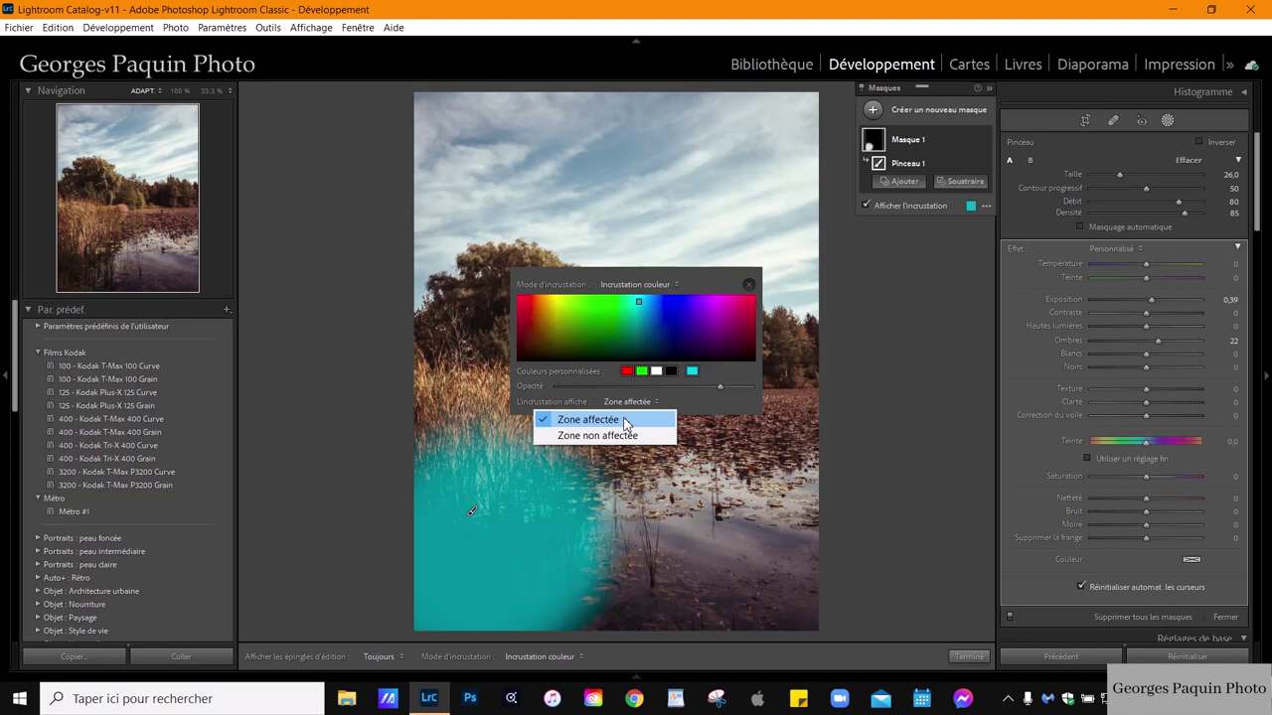
{"action": "left_click", "coordinate": [596, 435]}
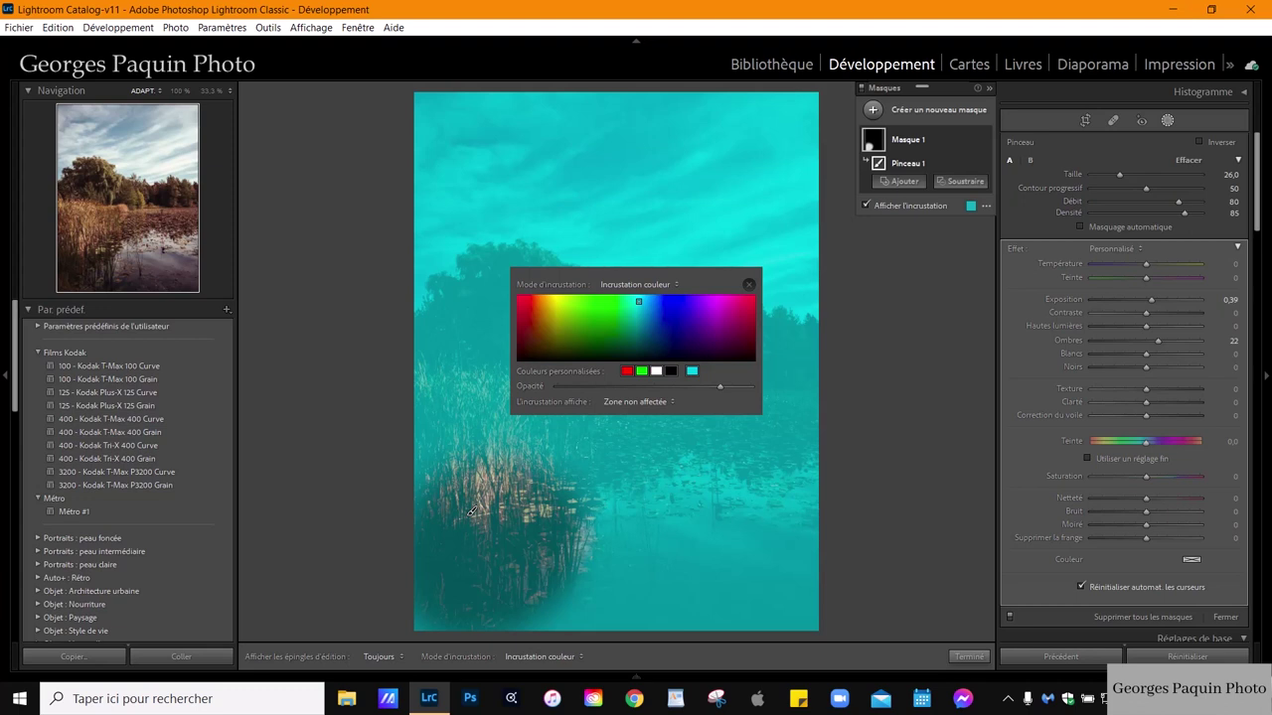
{"action": "left_click", "coordinate": [670, 401]}
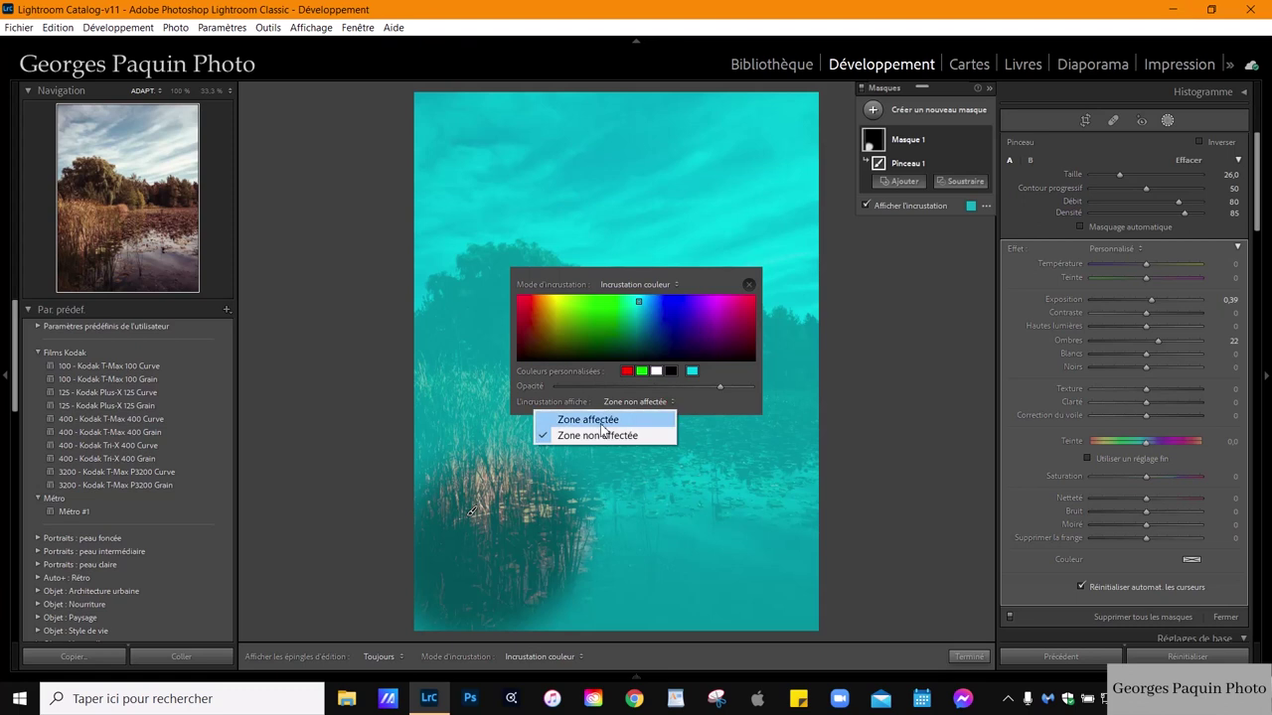
{"action": "left_click", "coordinate": [602, 422]}
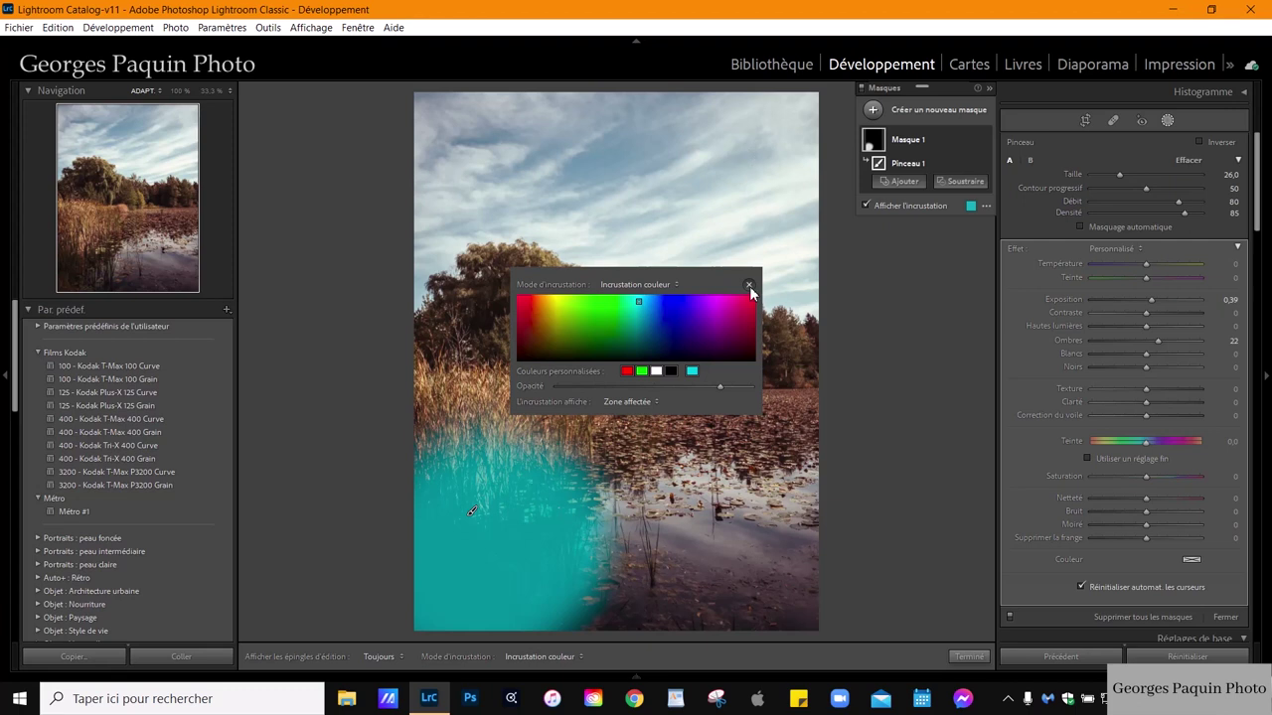
Compare overlay modes: colour on black-and-white, colour on grey, masked area on black.
{"action": "left_click", "coordinate": [748, 284]}
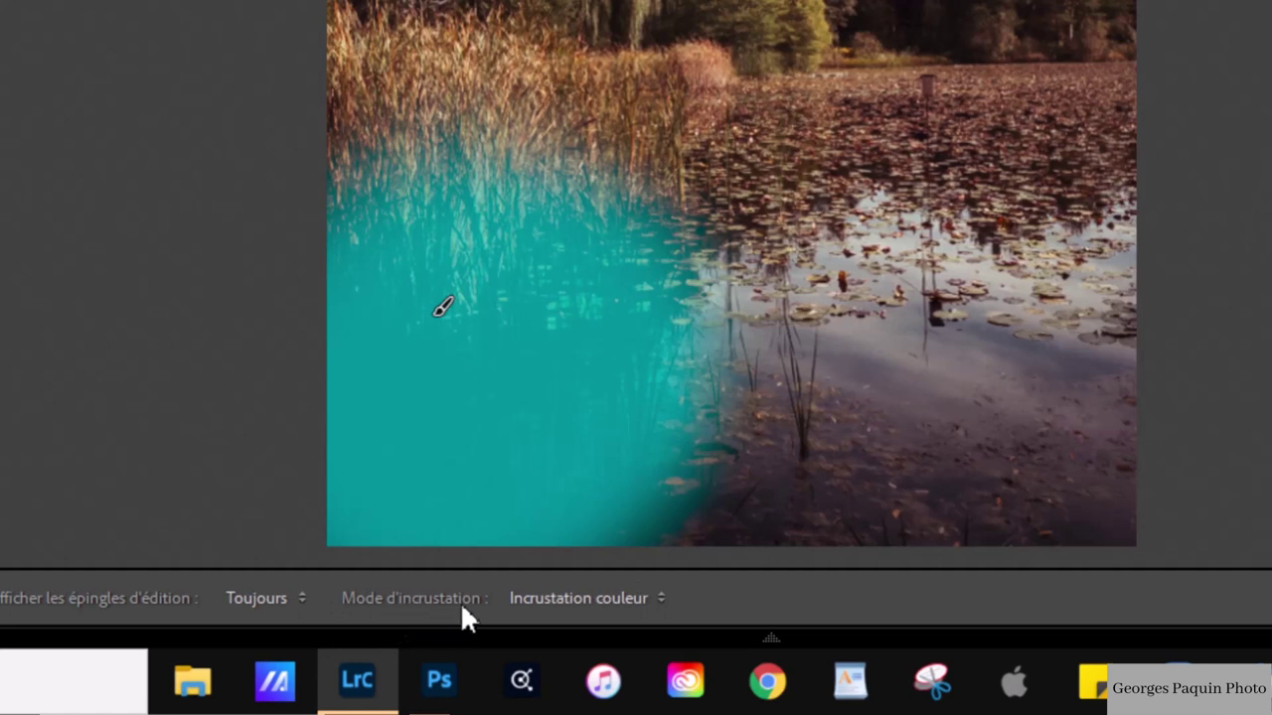
{"action": "left_click", "coordinate": [661, 598]}
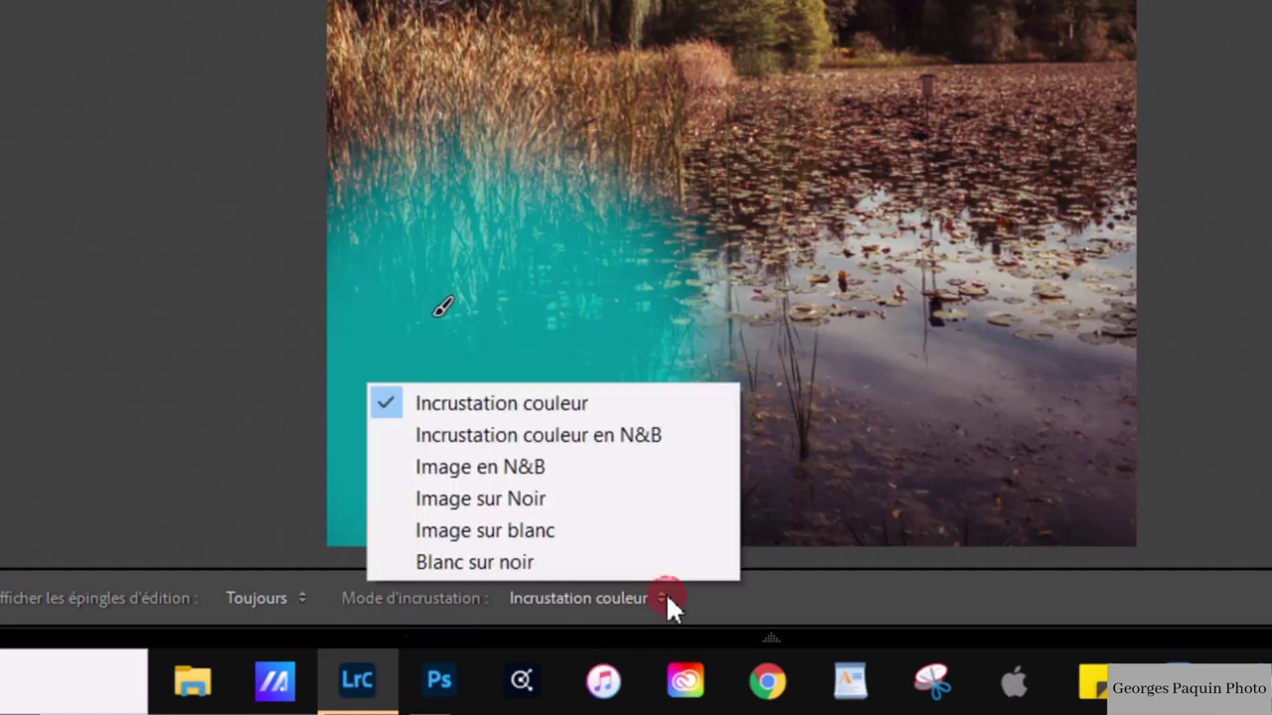
{"action": "left_click", "coordinate": [637, 445]}
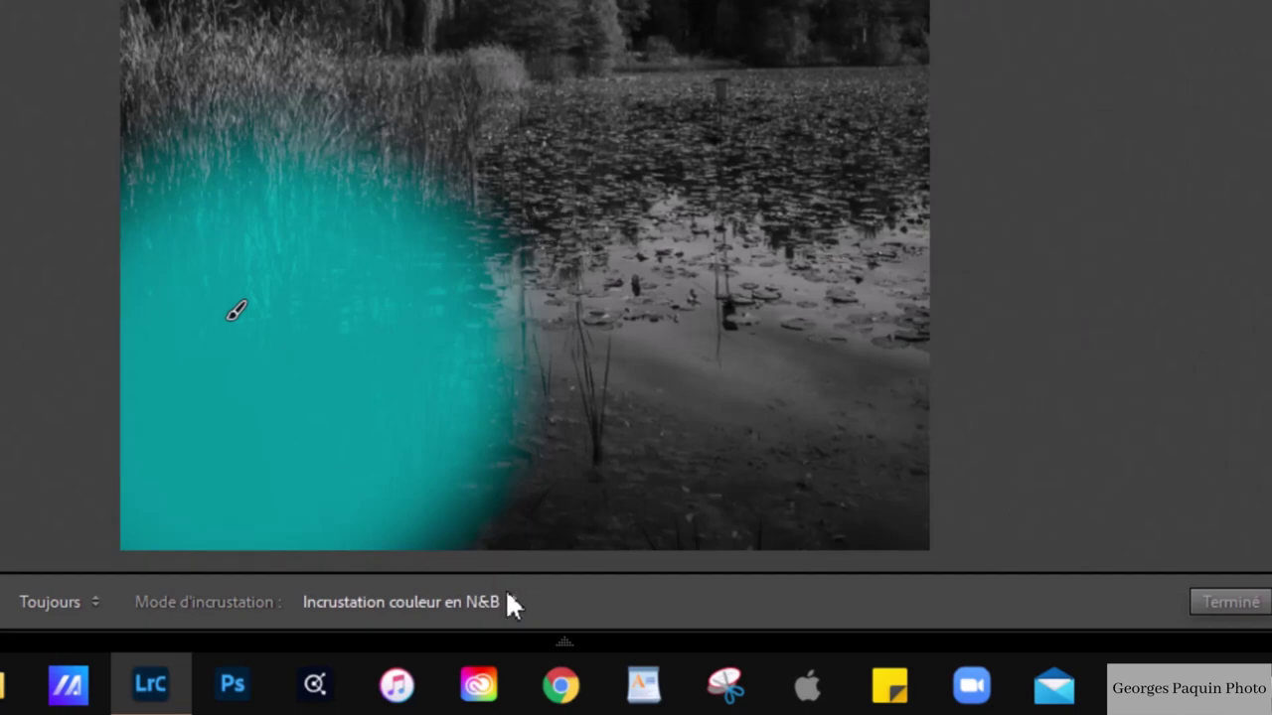
{"action": "left_click", "coordinate": [512, 602]}
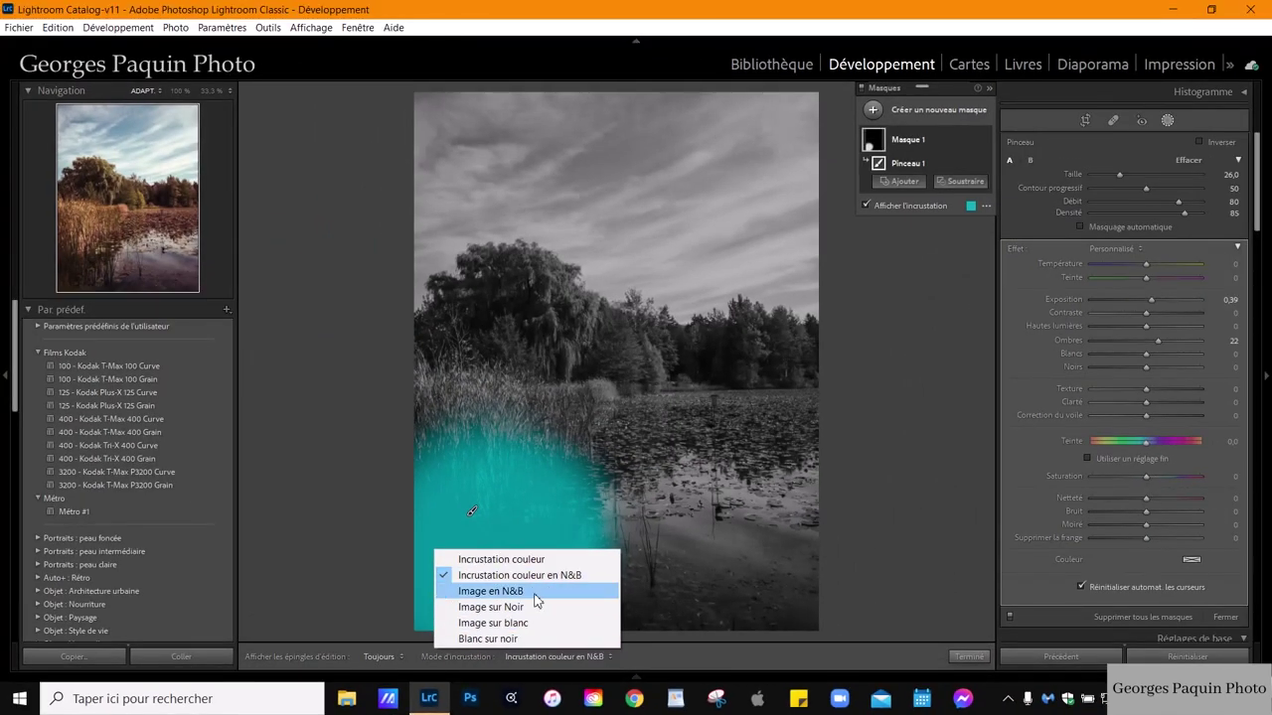
{"action": "left_click", "coordinate": [533, 592]}
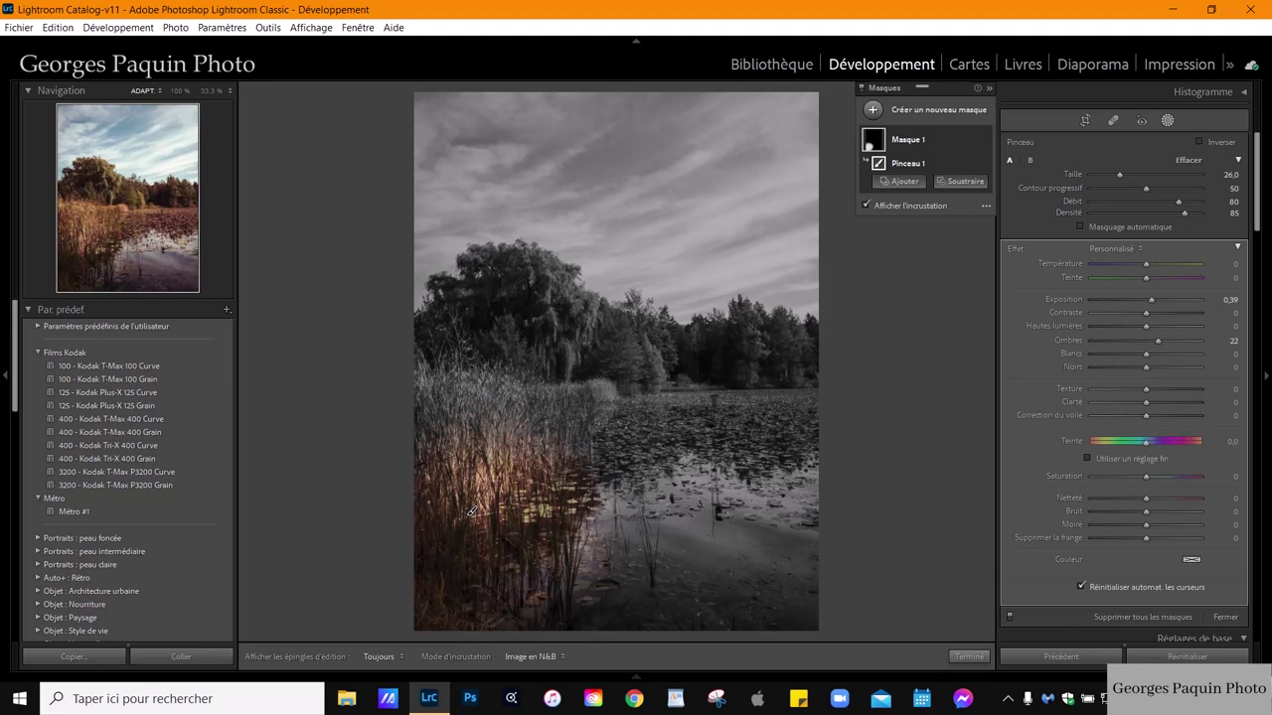
{"action": "left_click", "coordinate": [561, 656]}
{"action": "left_click", "coordinate": [520, 607]}
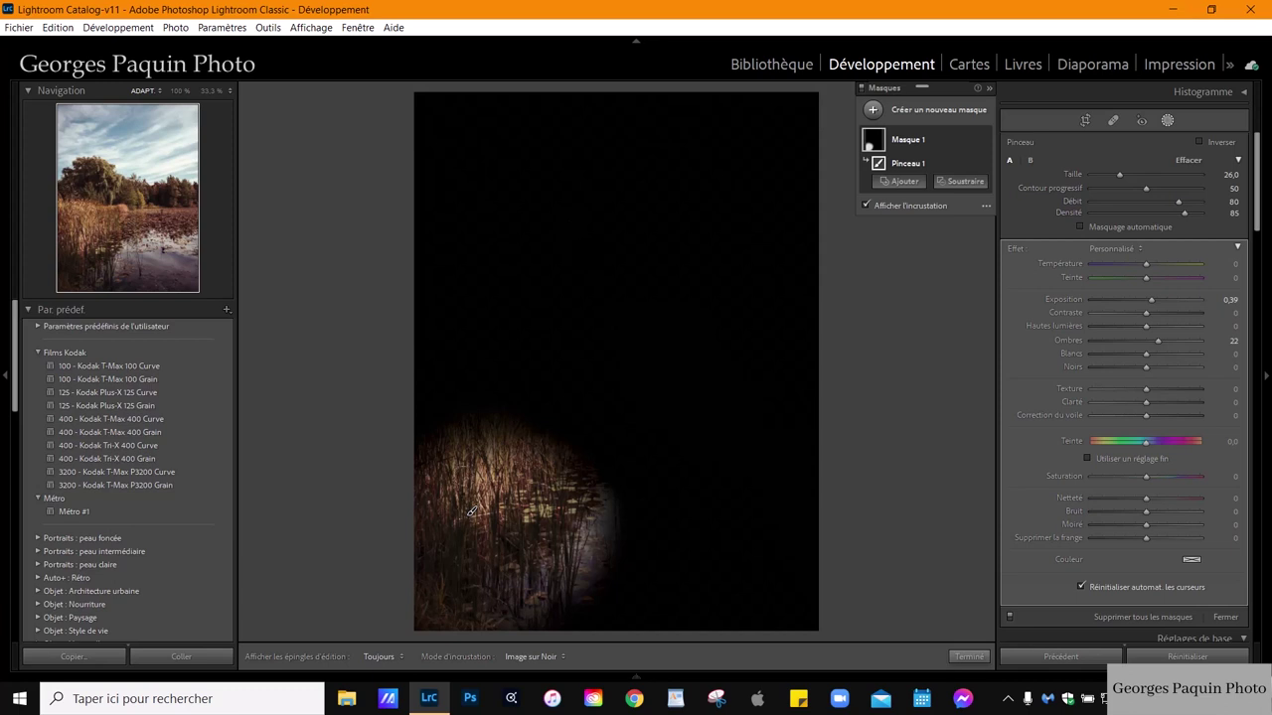
Try masked area on white and Blanc sur noir, then return to Incrustation couleur.
{"action": "left_click", "coordinate": [562, 657]}
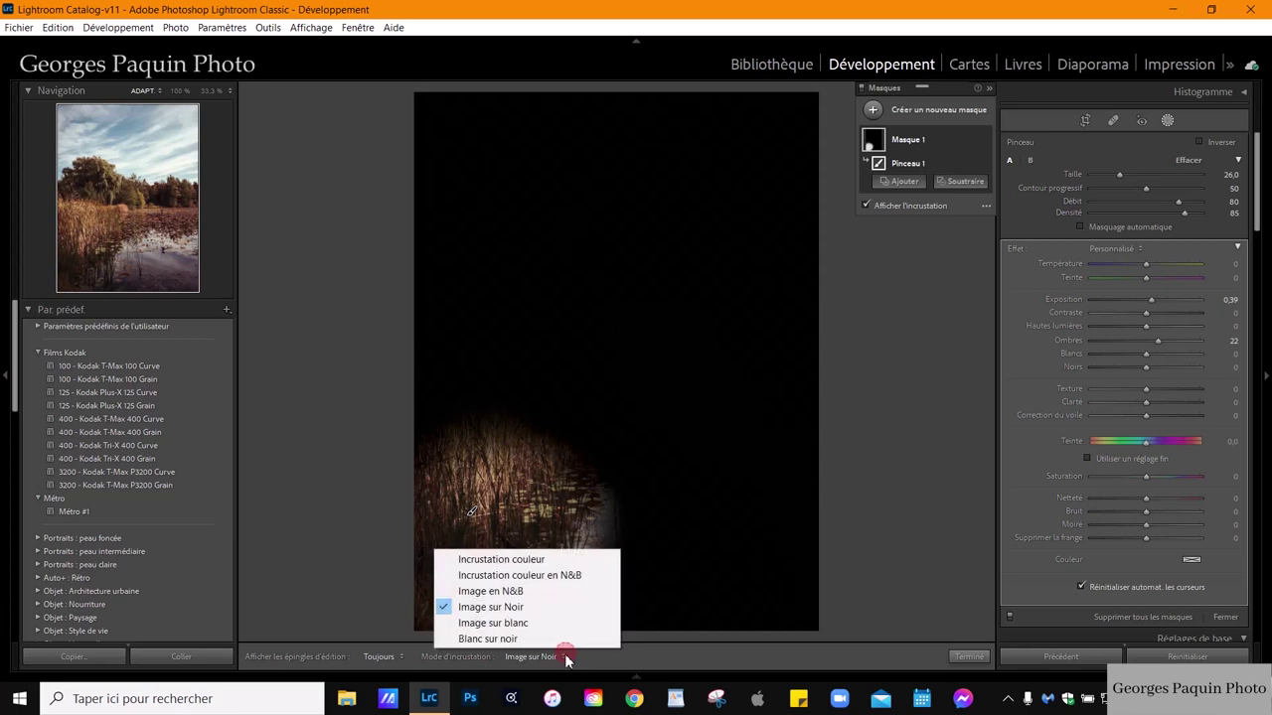
{"action": "left_click", "coordinate": [541, 622]}
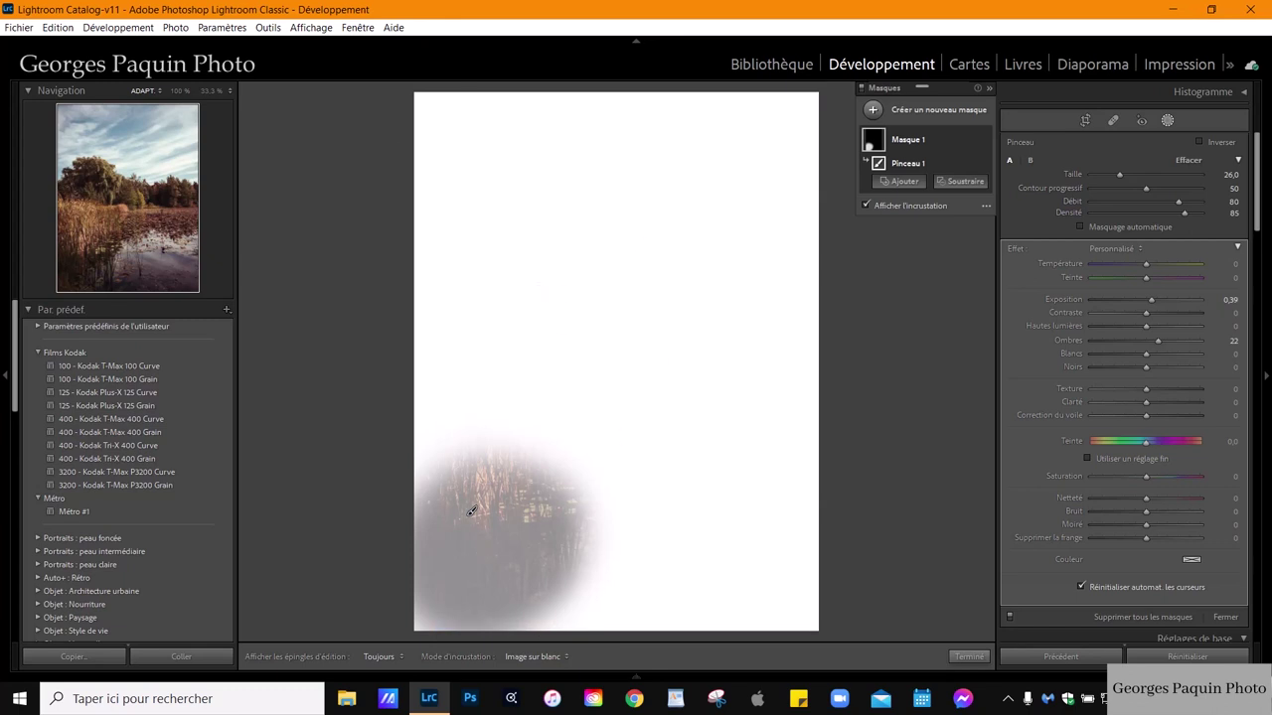
{"action": "left_click", "coordinate": [559, 657]}
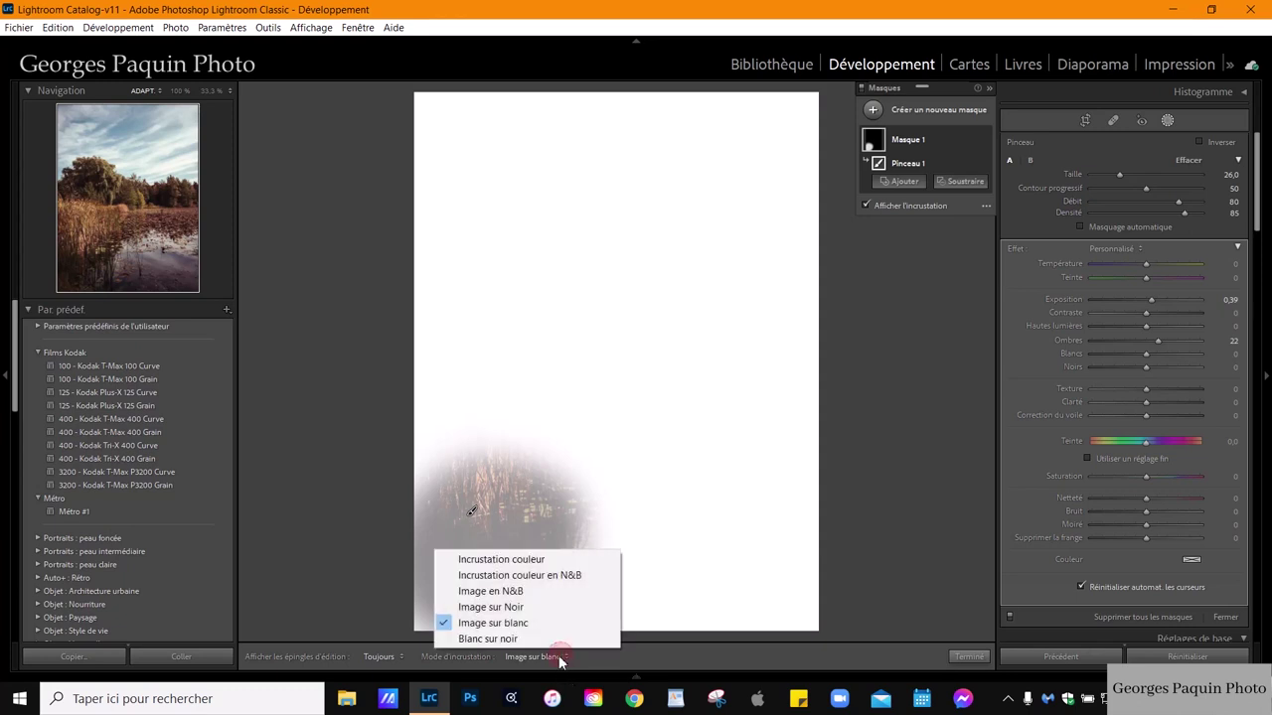
{"action": "left_click", "coordinate": [483, 639]}
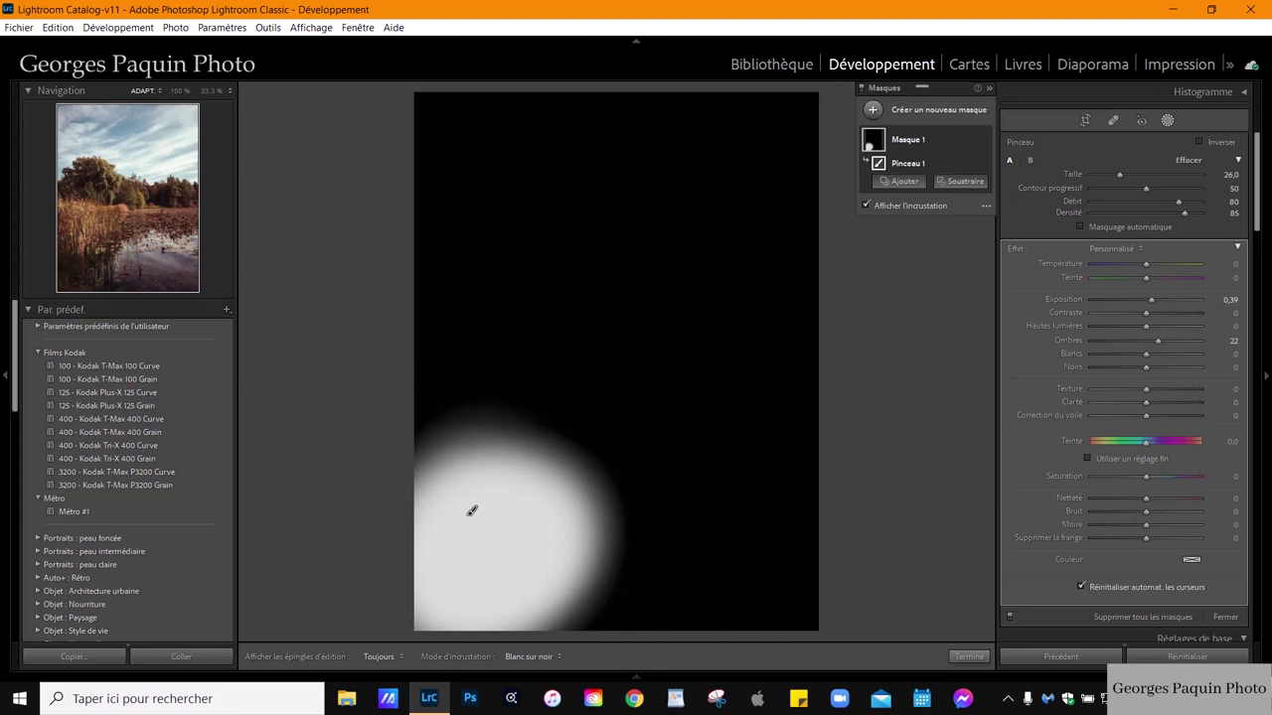
{"action": "left_click", "coordinate": [552, 655]}
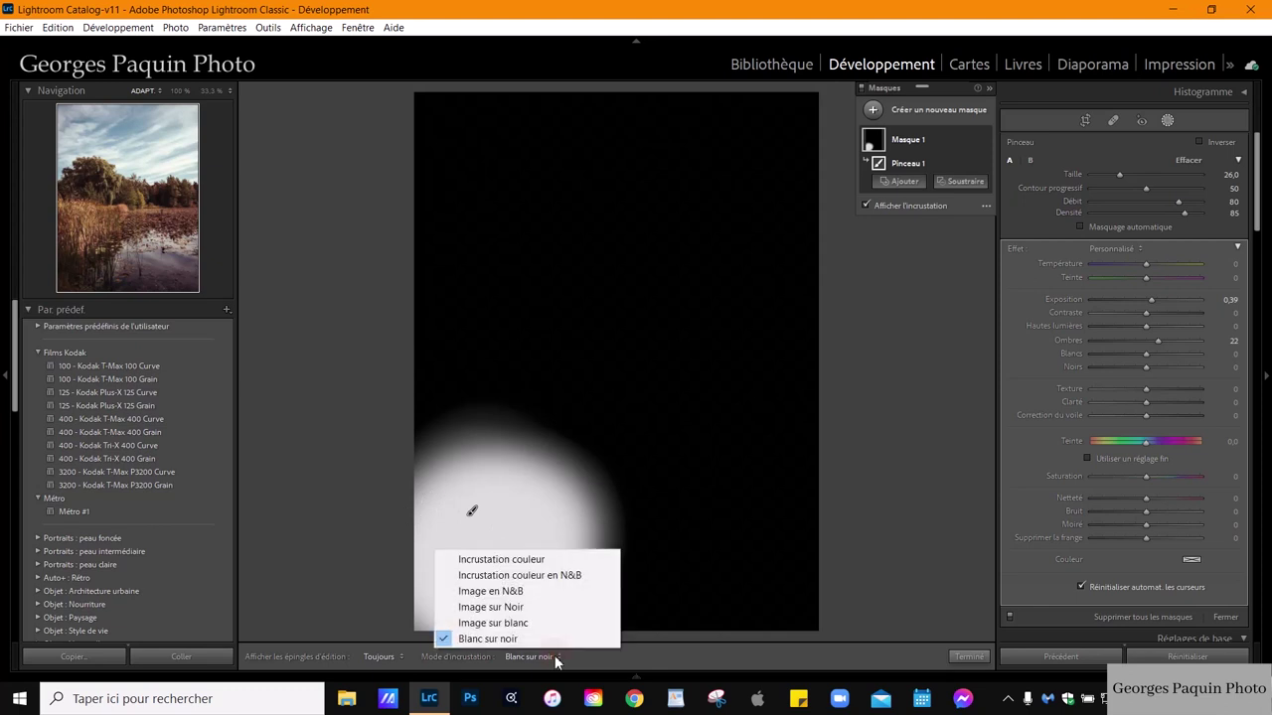
{"action": "left_click", "coordinate": [556, 564]}
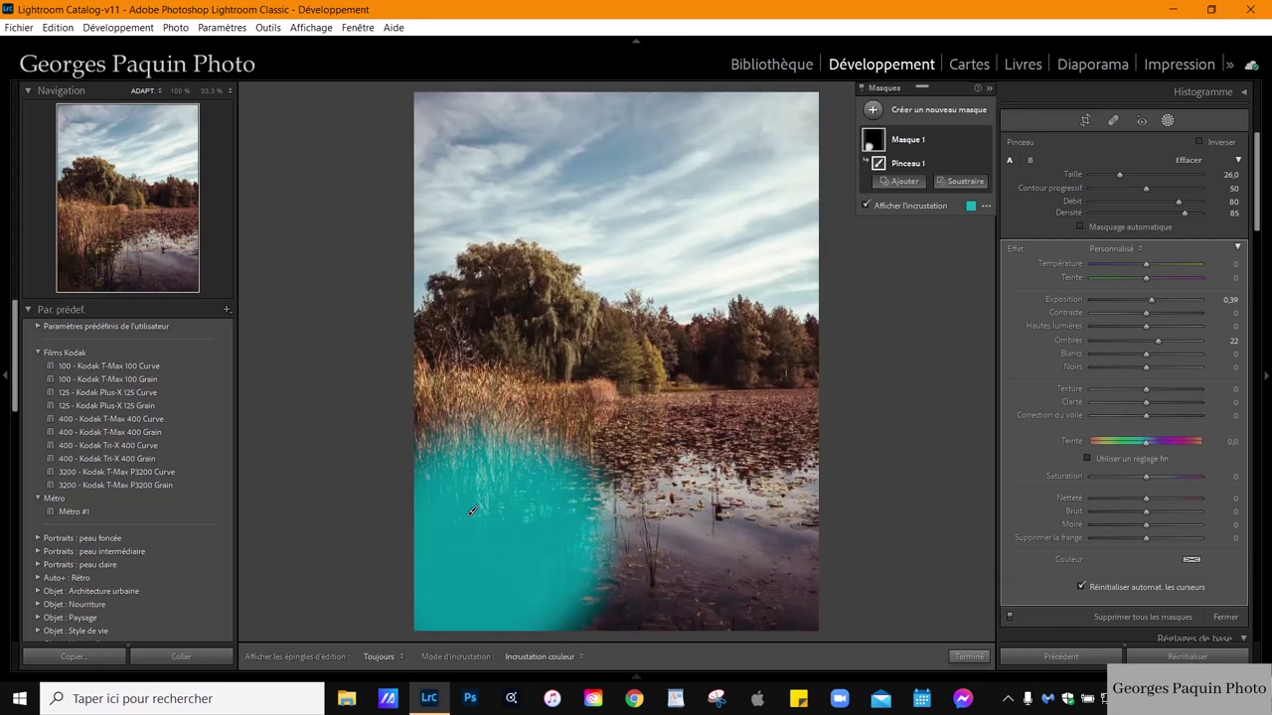
Keep edit pins set to Toujours and lower the brush size to 8.
{"action": "left_click", "coordinate": [402, 656]}
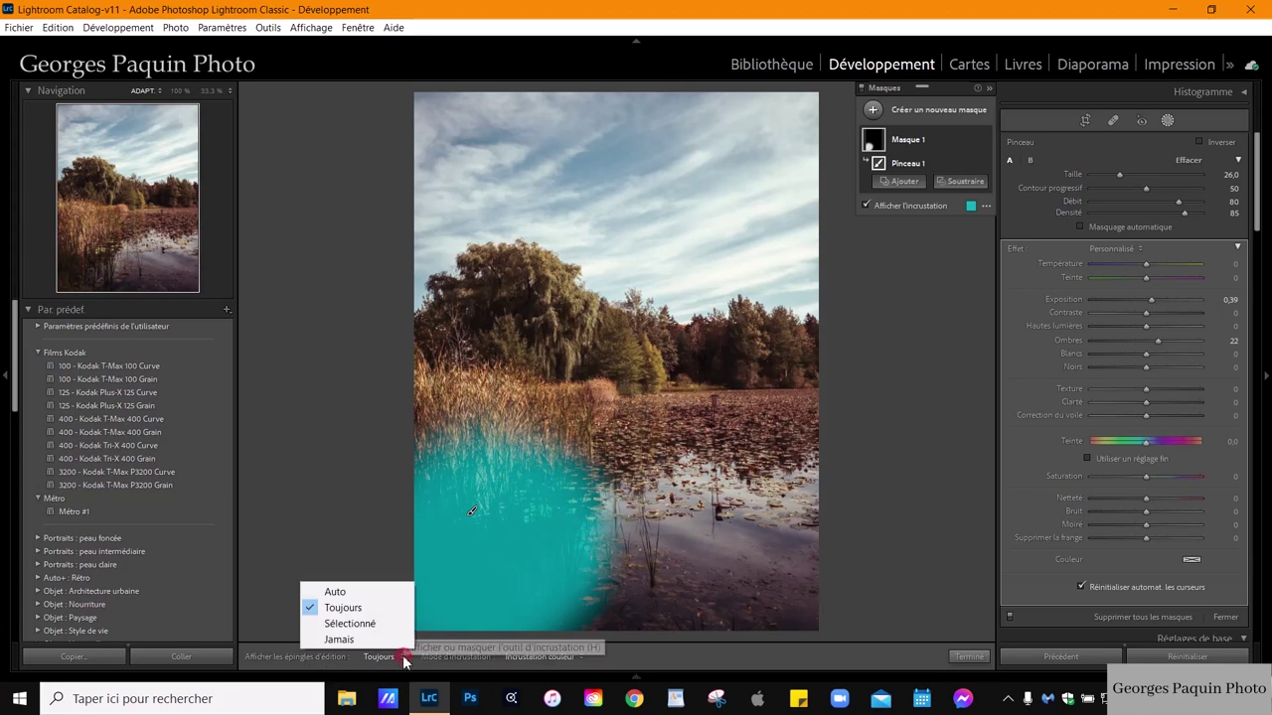
{"action": "left_click", "coordinate": [366, 609]}
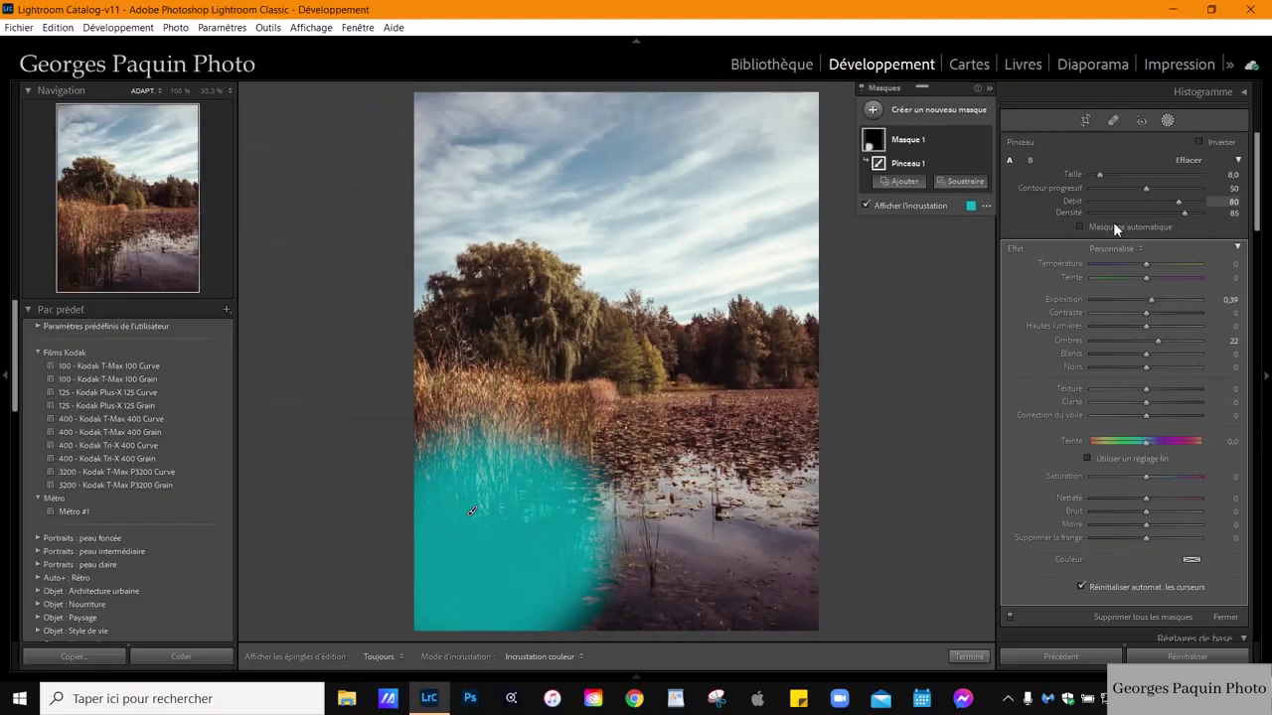
{"action": "scroll", "coordinate": [504, 353], "scroll_direction": "up", "scroll_amount": 2}
Set brush size to 16 and rename Masque 1 to 'Eclaircir roseau'.
{"action": "scroll", "coordinate": [454, 572], "scroll_direction": "up", "scroll_amount": 2}
{"action": "double_click", "coordinate": [910, 141]}
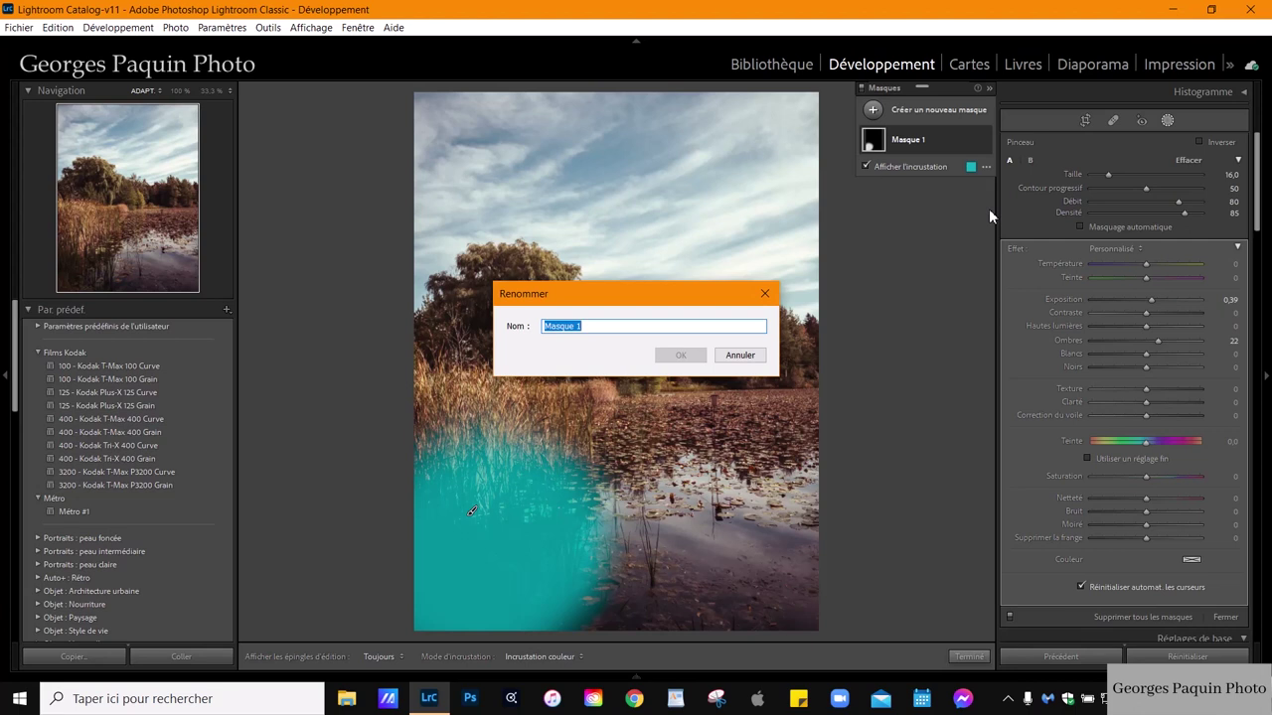
{"action": "type", "text": "Ec"}
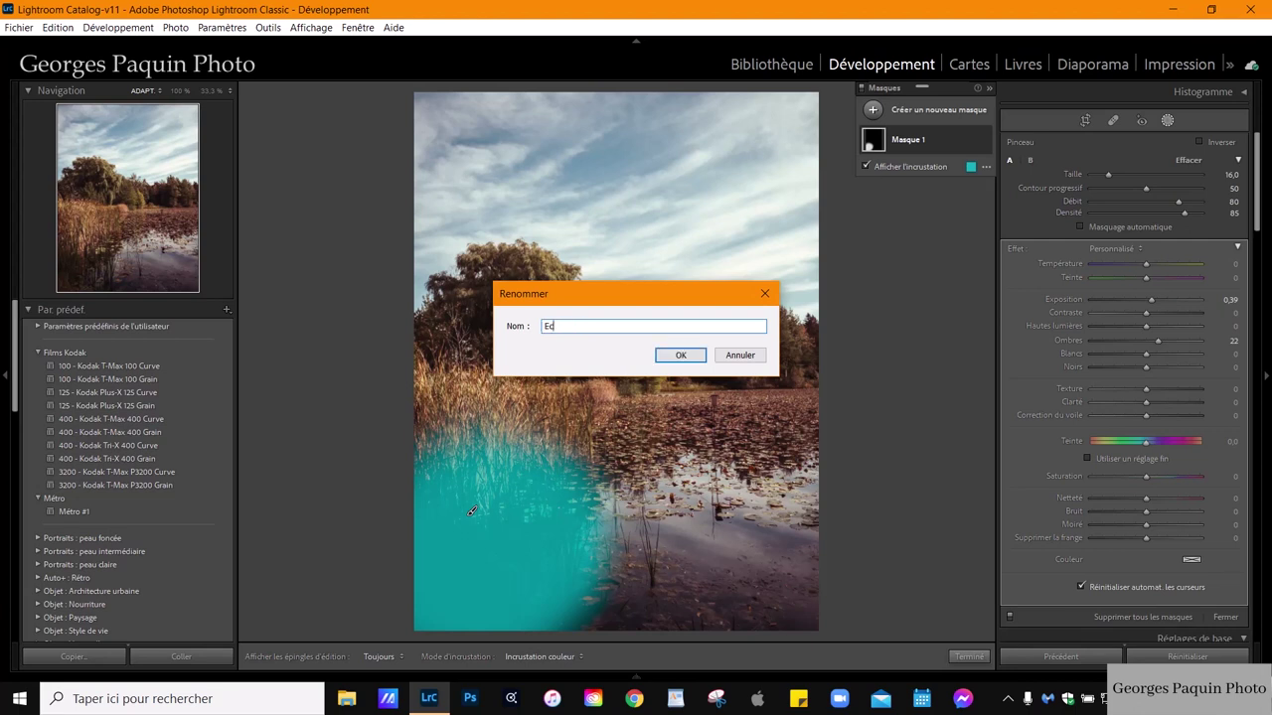
{"action": "type", "text": "laircir r"}
{"action": "type", "text": "oseau"}
{"action": "key", "text": "Return"}
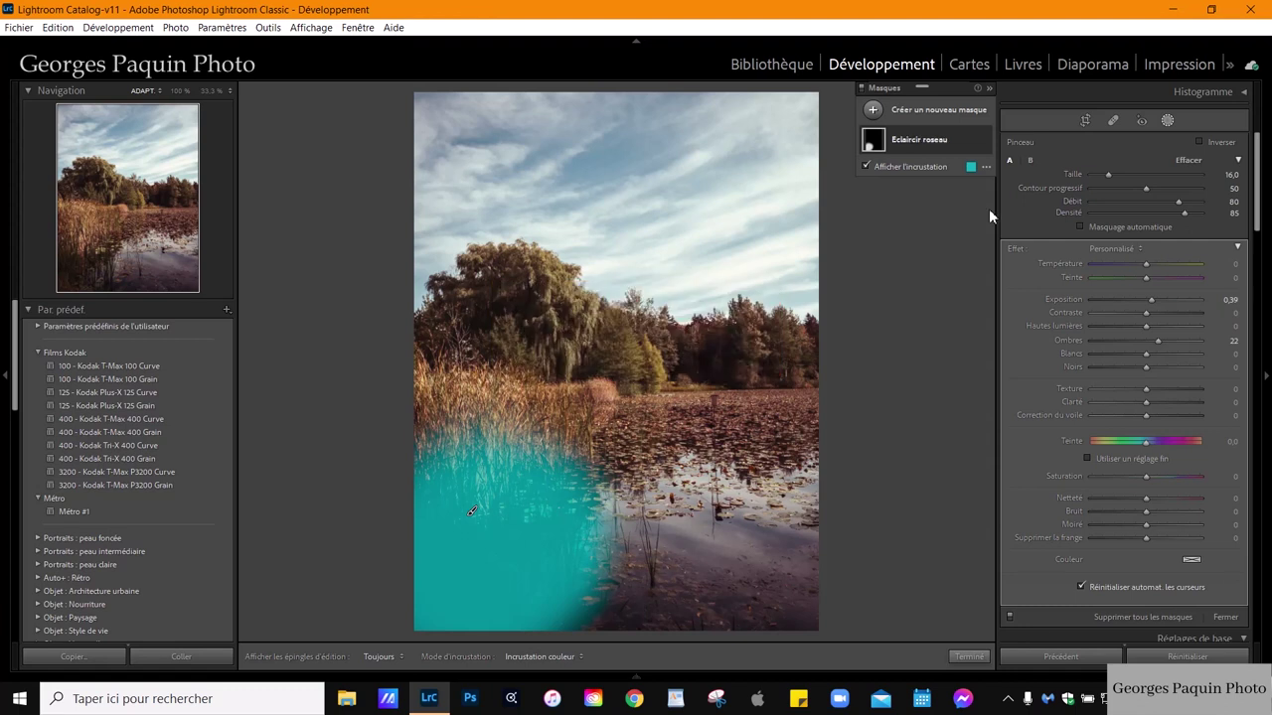
{"action": "left_click", "coordinate": [928, 139]}
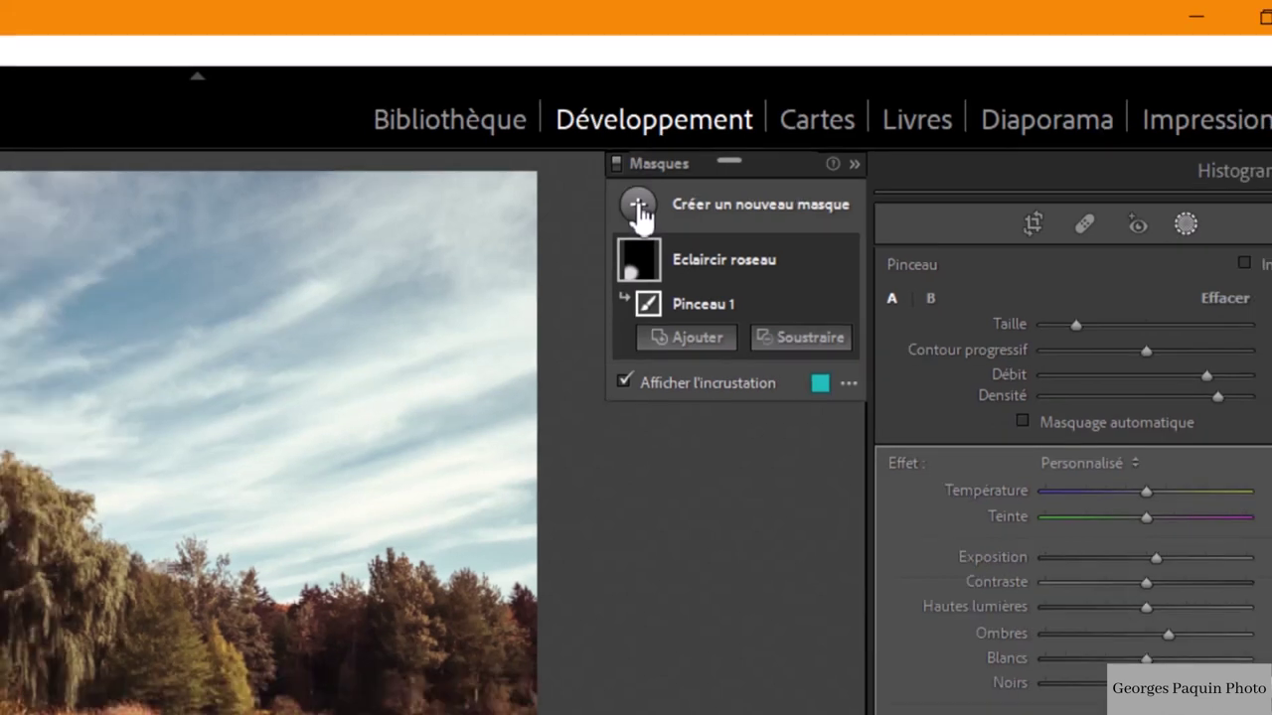
Add a Dégradé radial mask, drawing an ellipse over the central trees and reeds.
{"action": "left_click", "coordinate": [639, 207]}
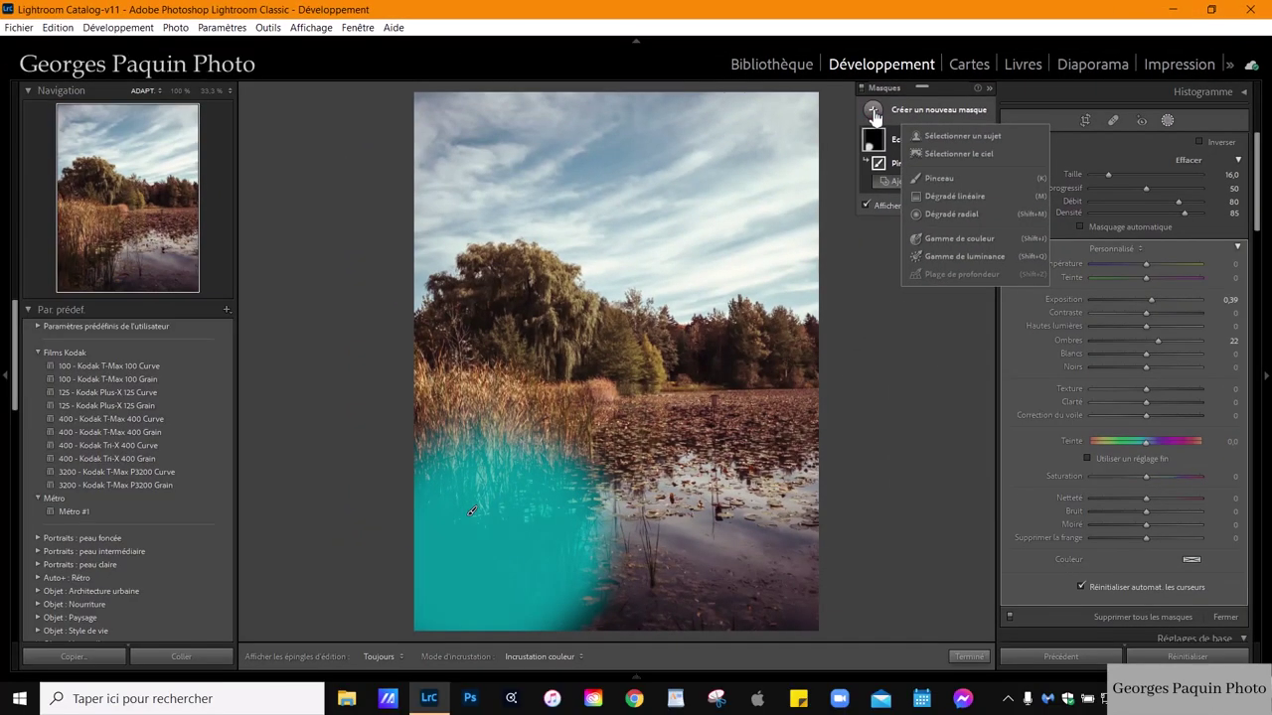
{"action": "left_click", "coordinate": [952, 213]}
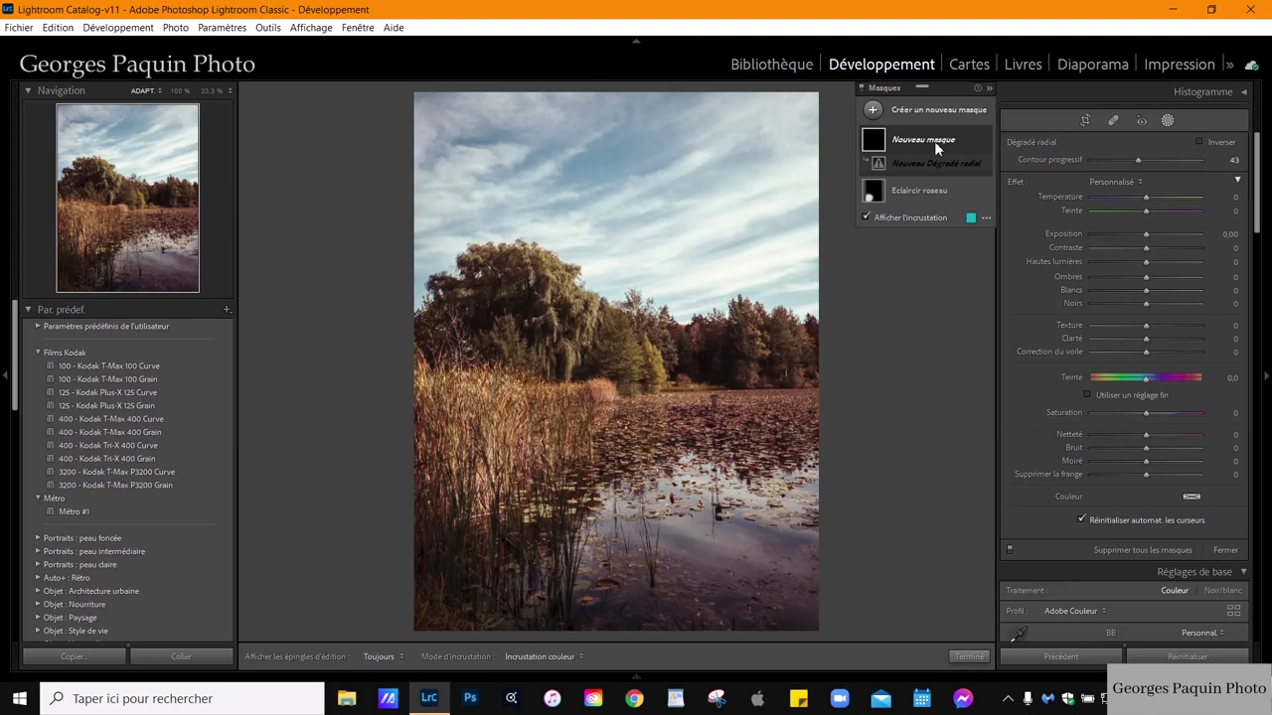
{"action": "mouse_move", "coordinate": [566, 256]}
{"action": "left_mouse_down"}
{"action": "mouse_move", "coordinate": [718, 435]}
{"action": "mouse_move", "coordinate": [783, 570]}
{"action": "left_mouse_up"}
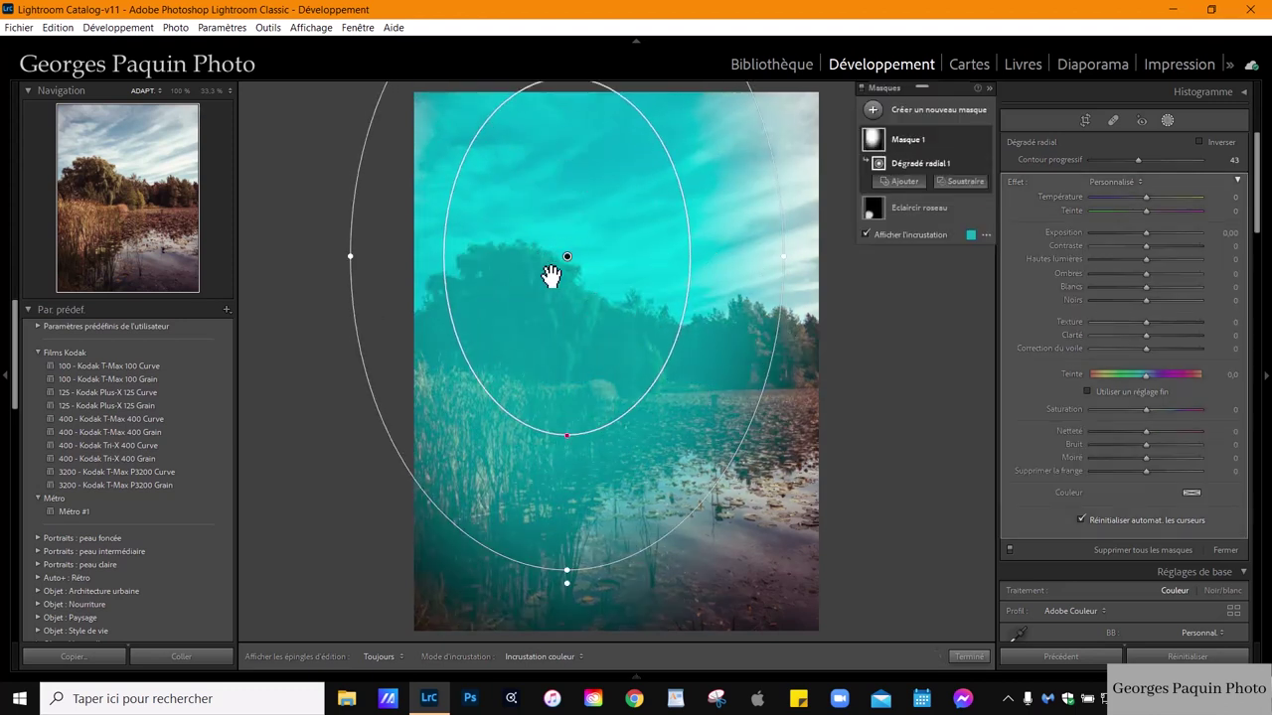
{"action": "left_click_drag", "start_coordinate": [568, 261], "coordinate": [592, 338]}
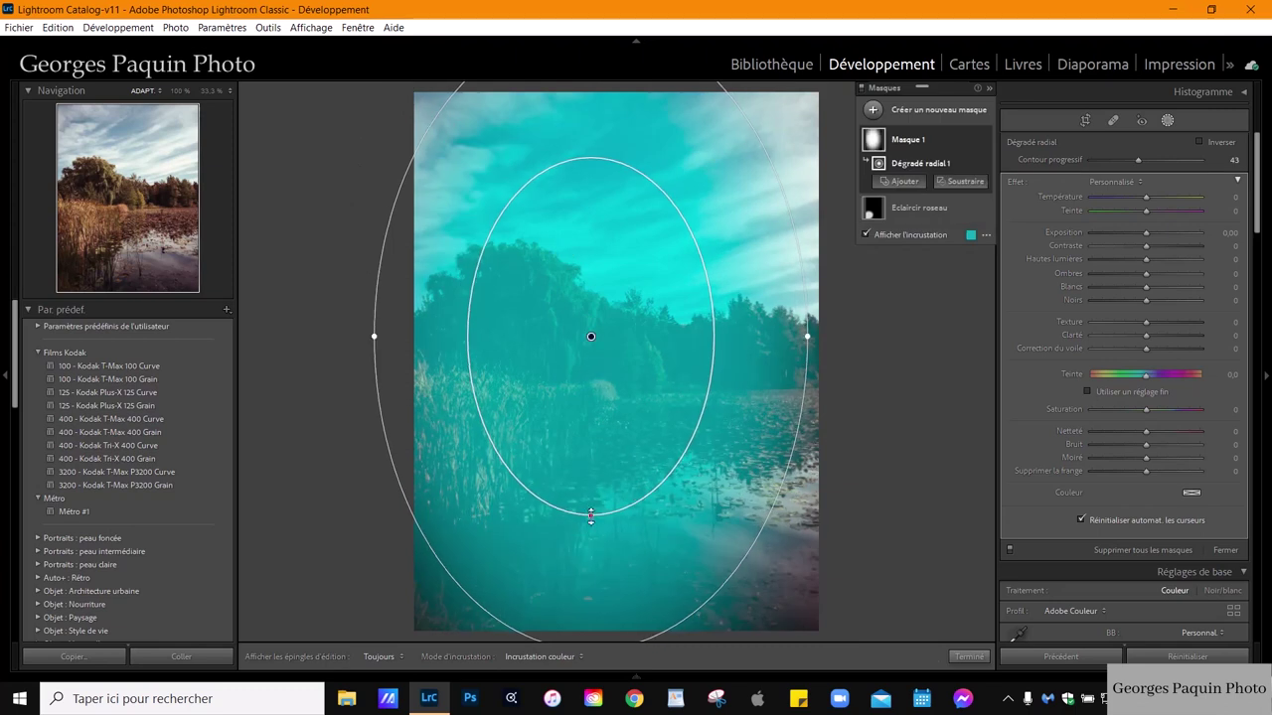
{"action": "left_click_drag", "start_coordinate": [590, 515], "coordinate": [604, 556]}
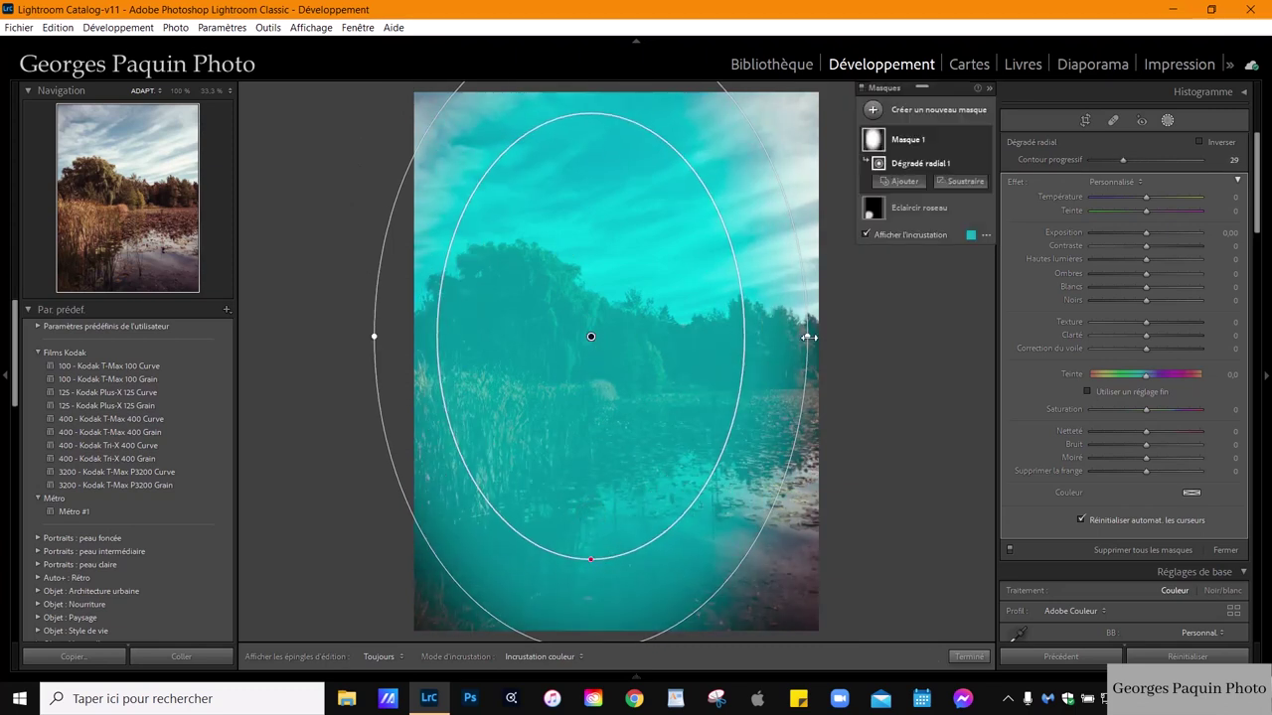
Reshape, rotate and reposition the ellipse into a tall shape with feather 31.
{"action": "left_click_drag", "start_coordinate": [809, 337], "coordinate": [770, 337]}
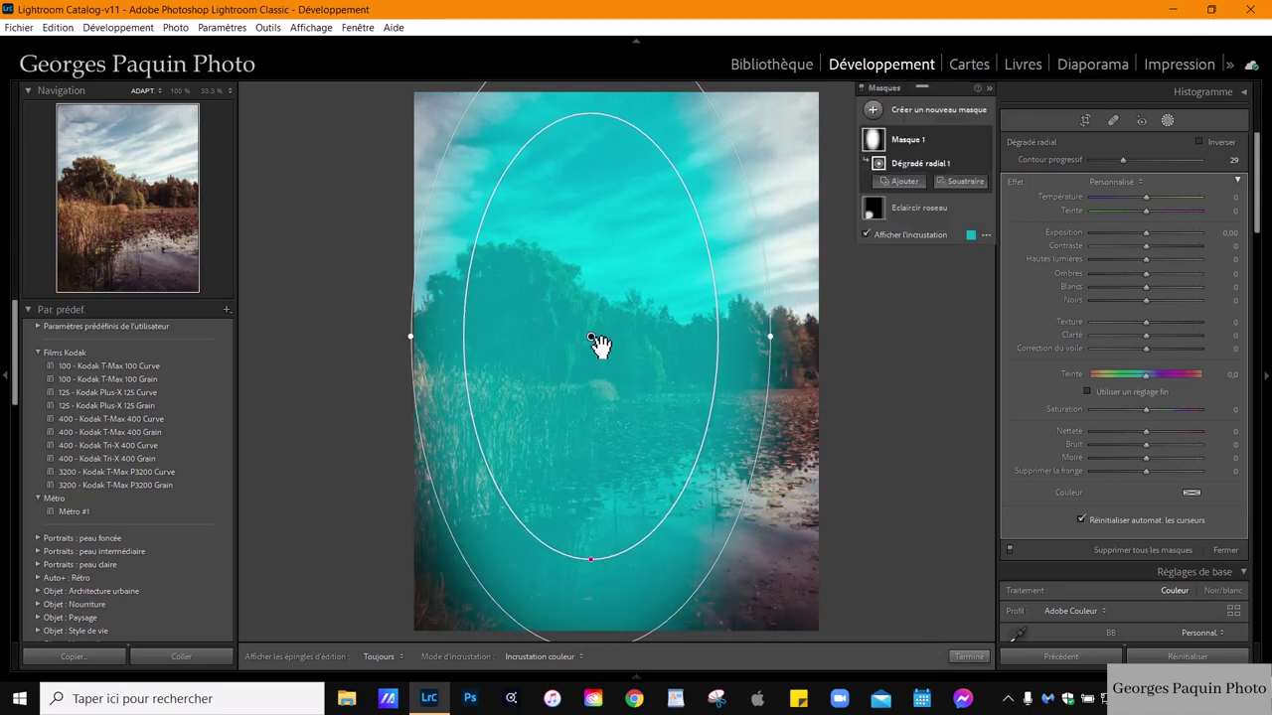
{"action": "left_click_drag", "start_coordinate": [590, 338], "coordinate": [592, 256]}
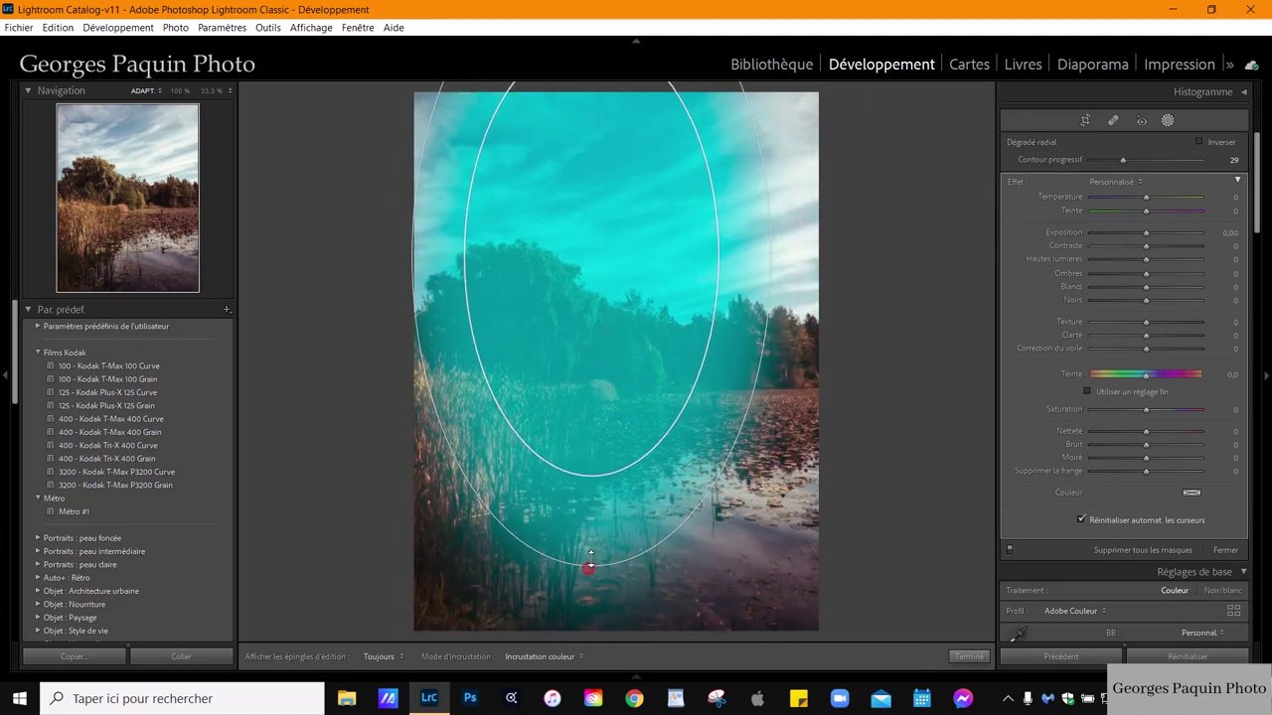
{"action": "left_click_drag", "start_coordinate": [591, 566], "coordinate": [591, 475]}
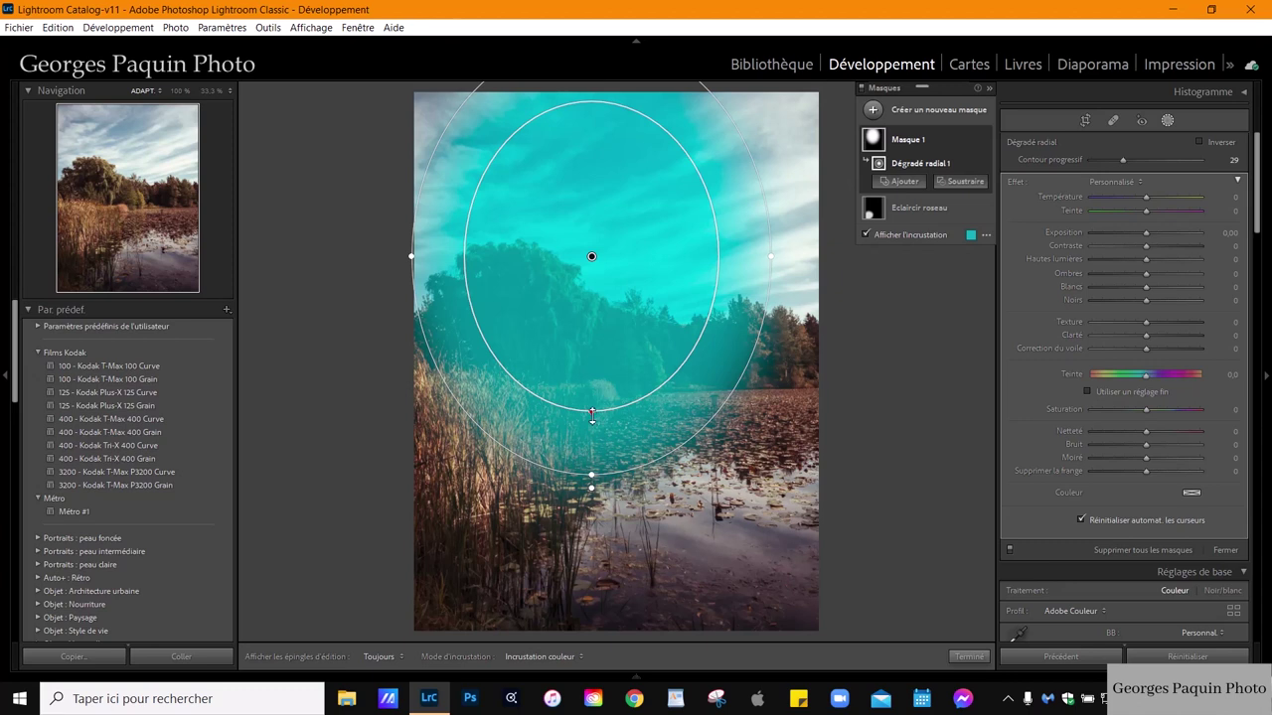
{"action": "left_click_drag", "start_coordinate": [592, 416], "coordinate": [593, 356]}
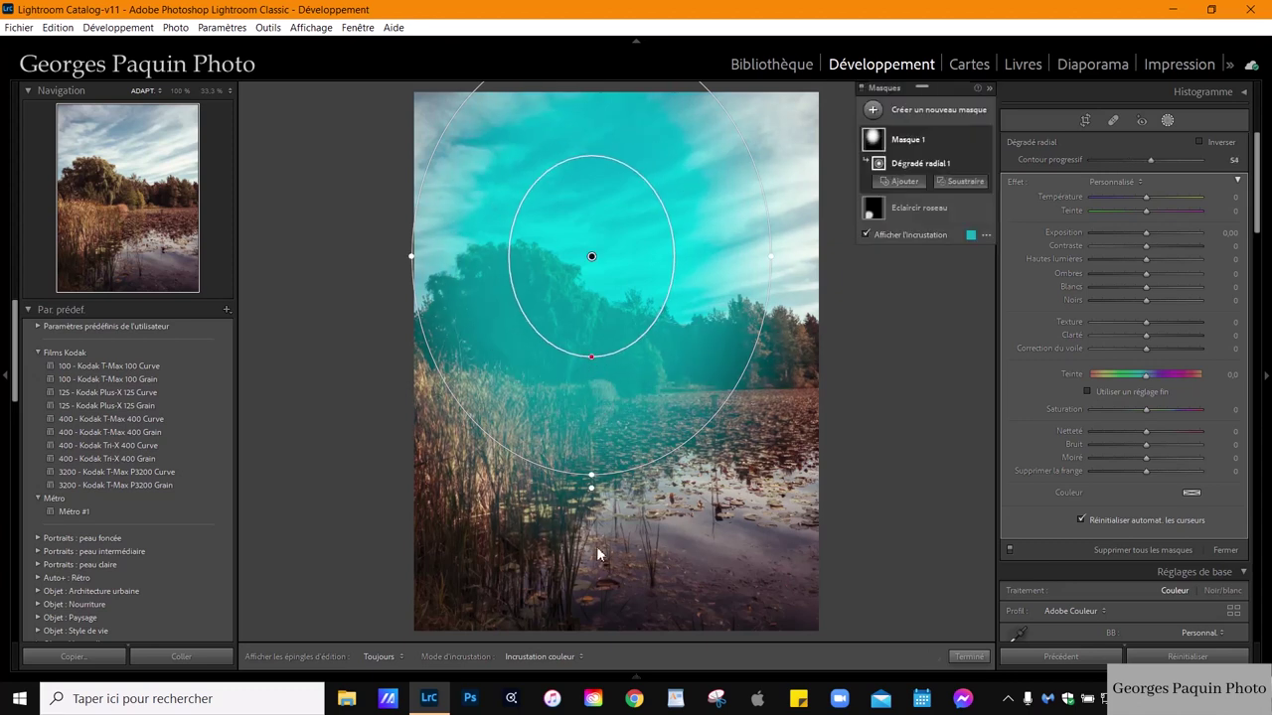
{"action": "left_click_drag", "start_coordinate": [593, 496], "coordinate": [644, 485]}
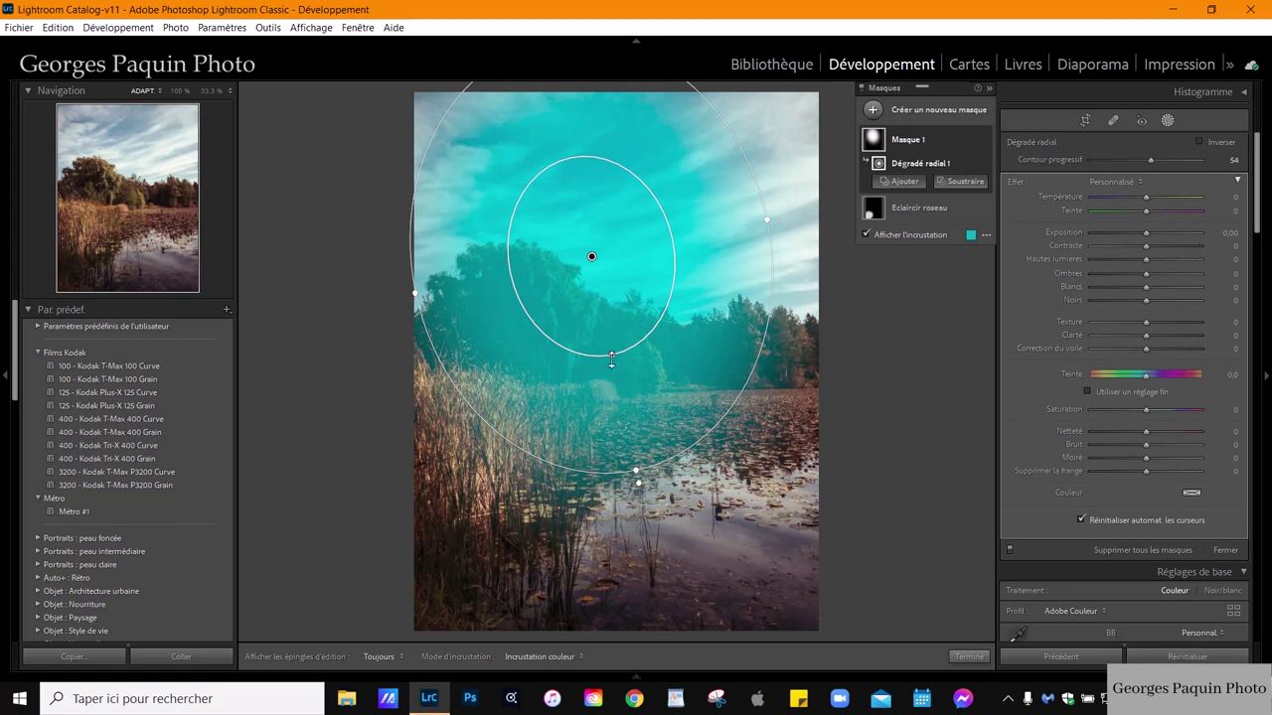
{"action": "left_click_drag", "start_coordinate": [611, 360], "coordinate": [622, 403]}
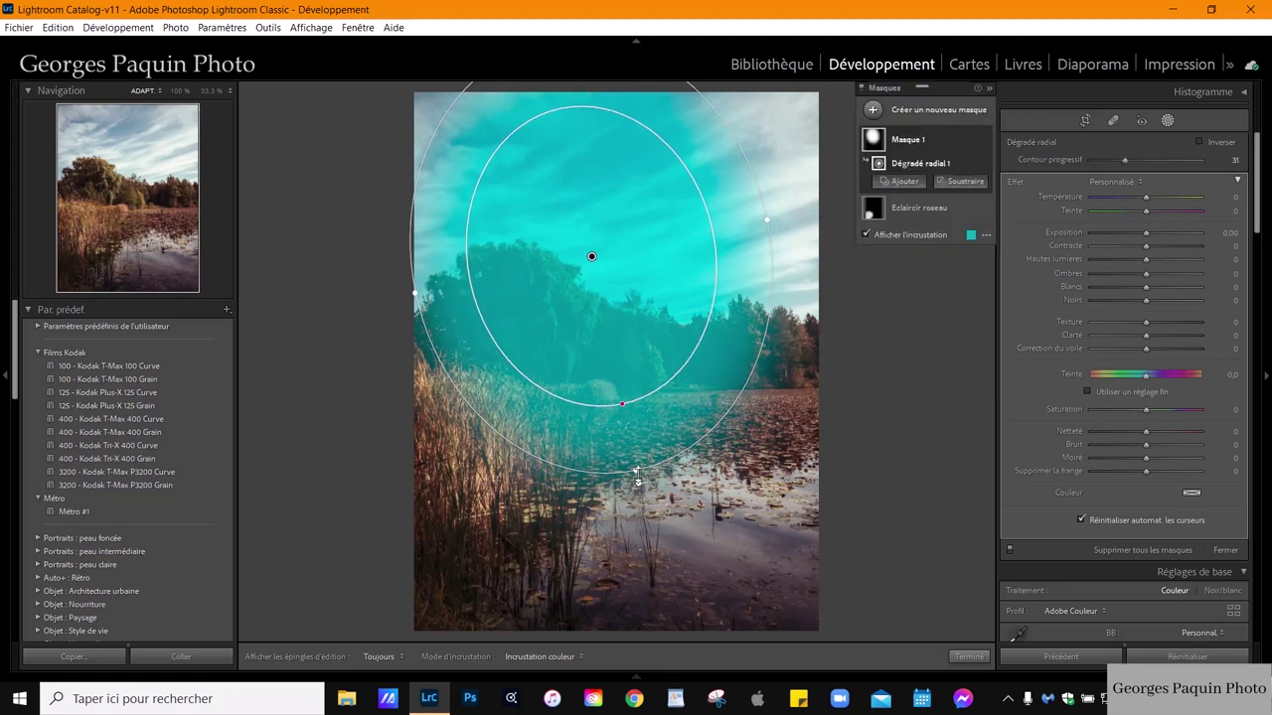
{"action": "left_click_drag", "start_coordinate": [637, 475], "coordinate": [652, 547]}
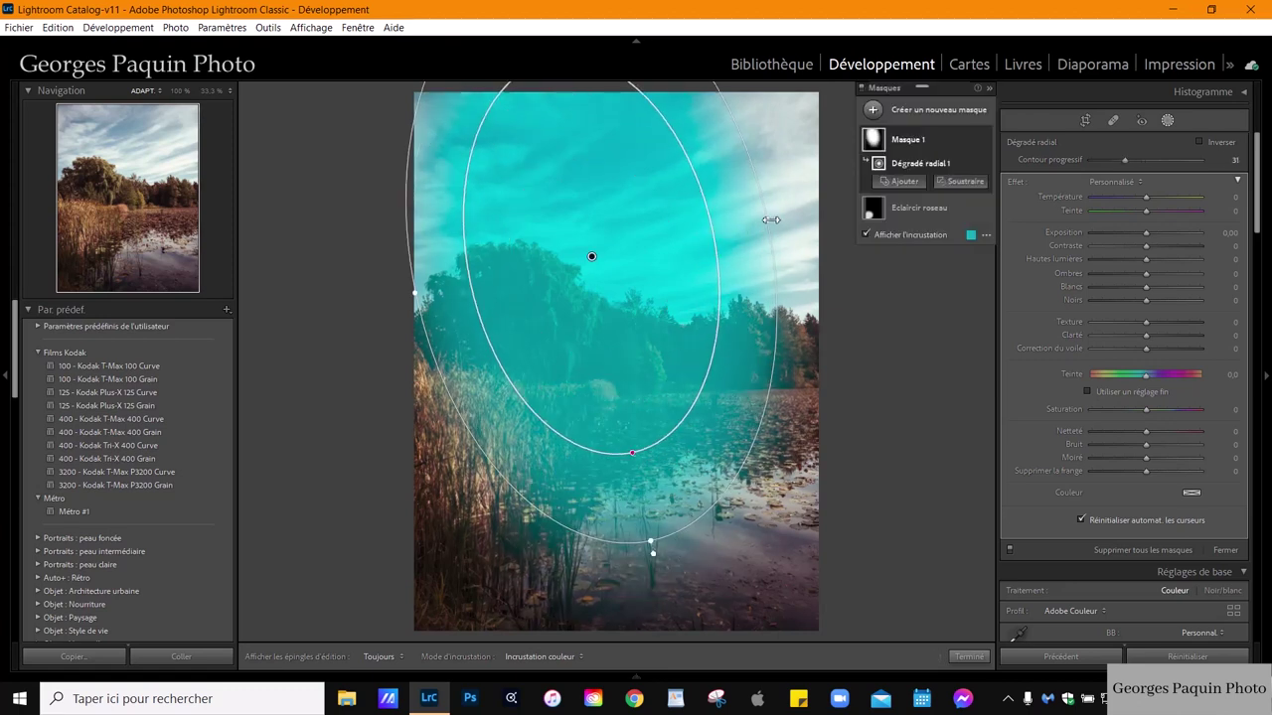
{"action": "left_click_drag", "start_coordinate": [771, 220], "coordinate": [804, 212]}
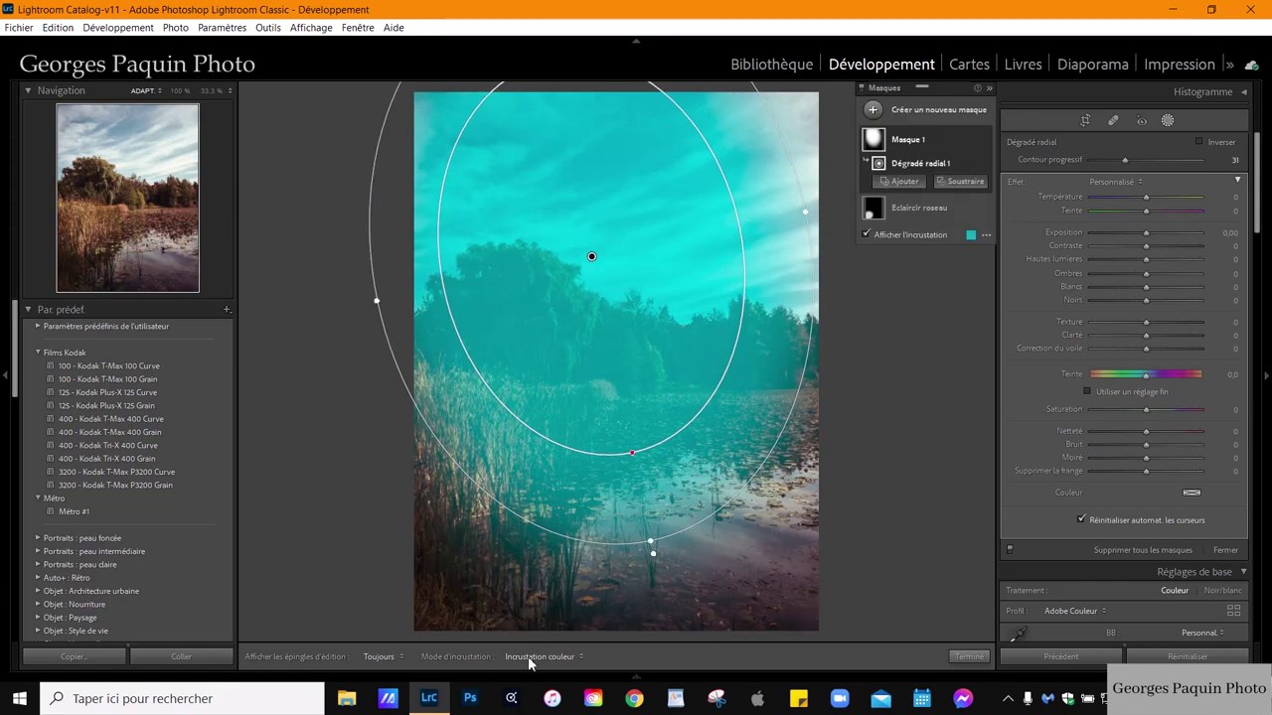
{"action": "left_click_drag", "start_coordinate": [652, 548], "coordinate": [592, 602]}
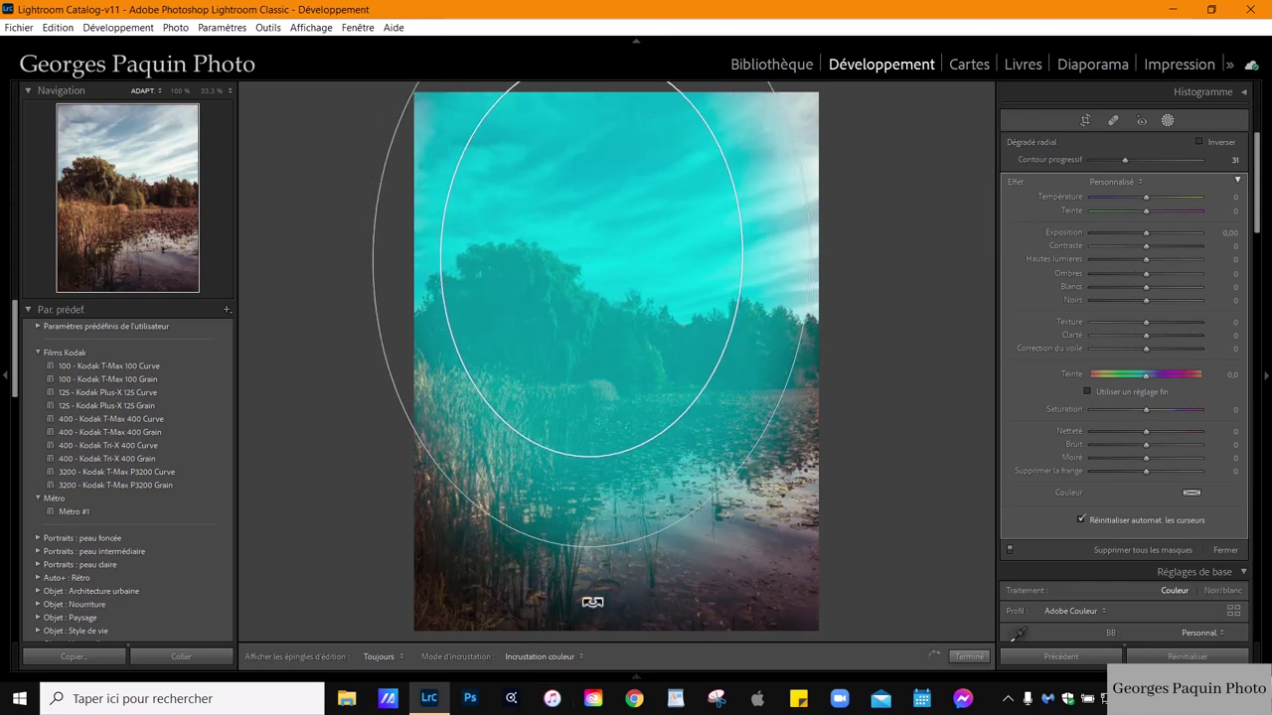
{"action": "left_click_drag", "start_coordinate": [605, 294], "coordinate": [556, 418]}
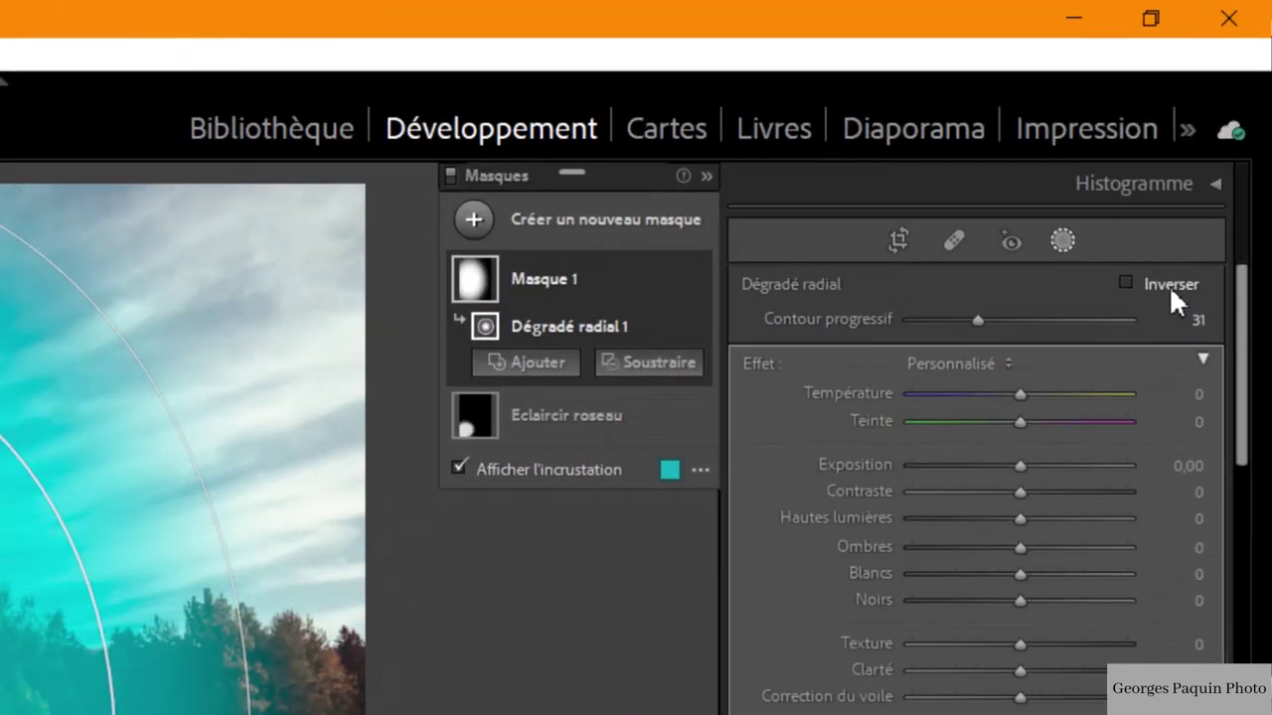
Invert the radial mask, hide its overlay, set Exposure to −0.70, and finish masking.
{"action": "left_click", "coordinate": [1187, 237]}
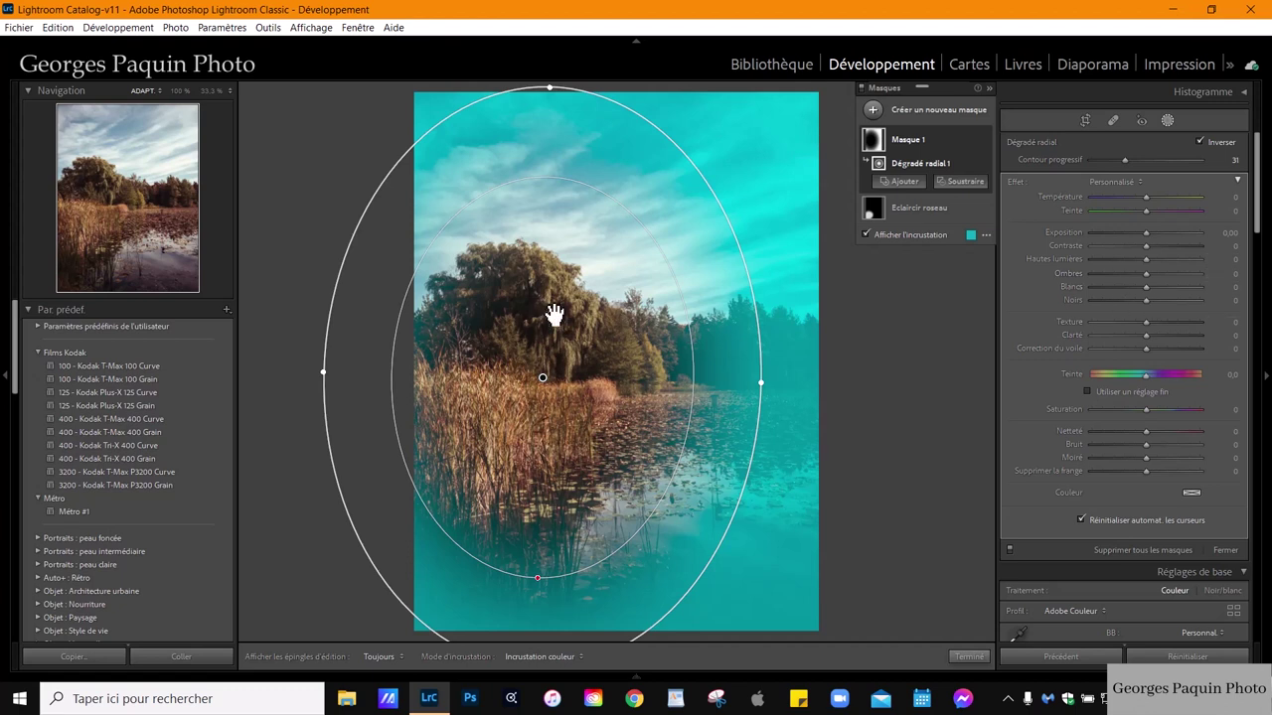
{"action": "left_click", "coordinate": [909, 236]}
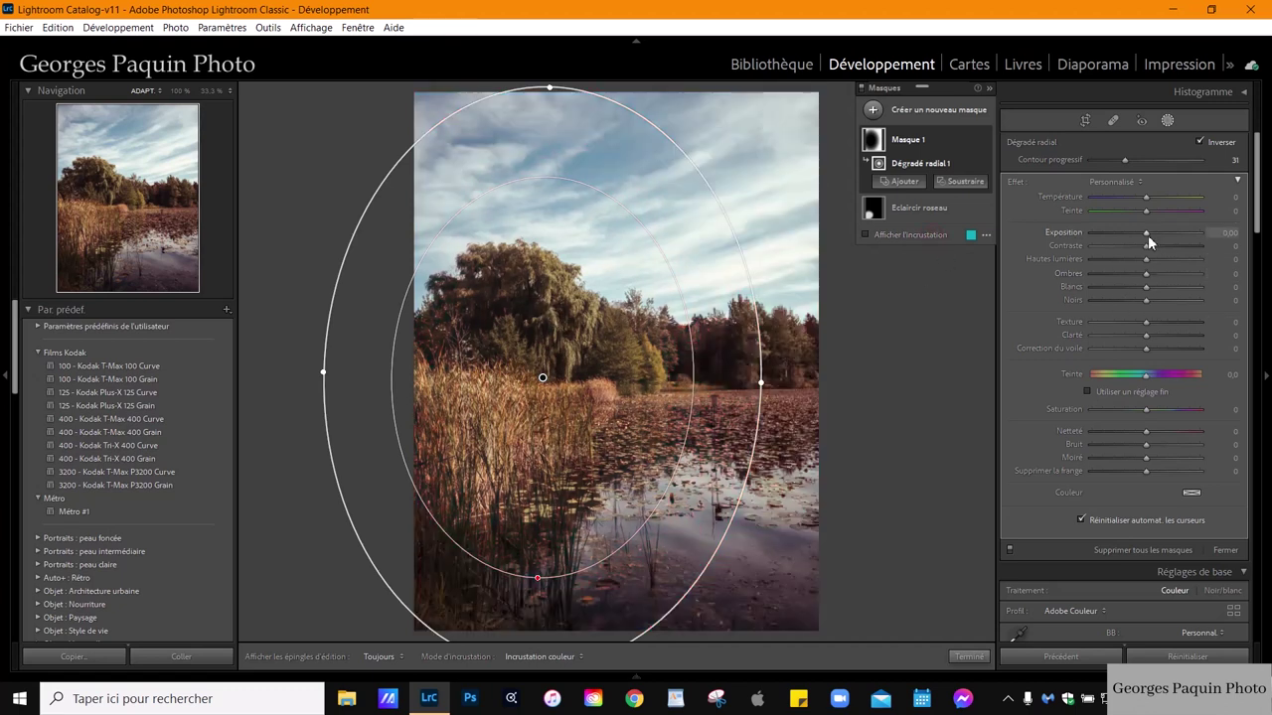
{"action": "left_click", "coordinate": [1147, 239]}
{"action": "key", "text": "Down"}
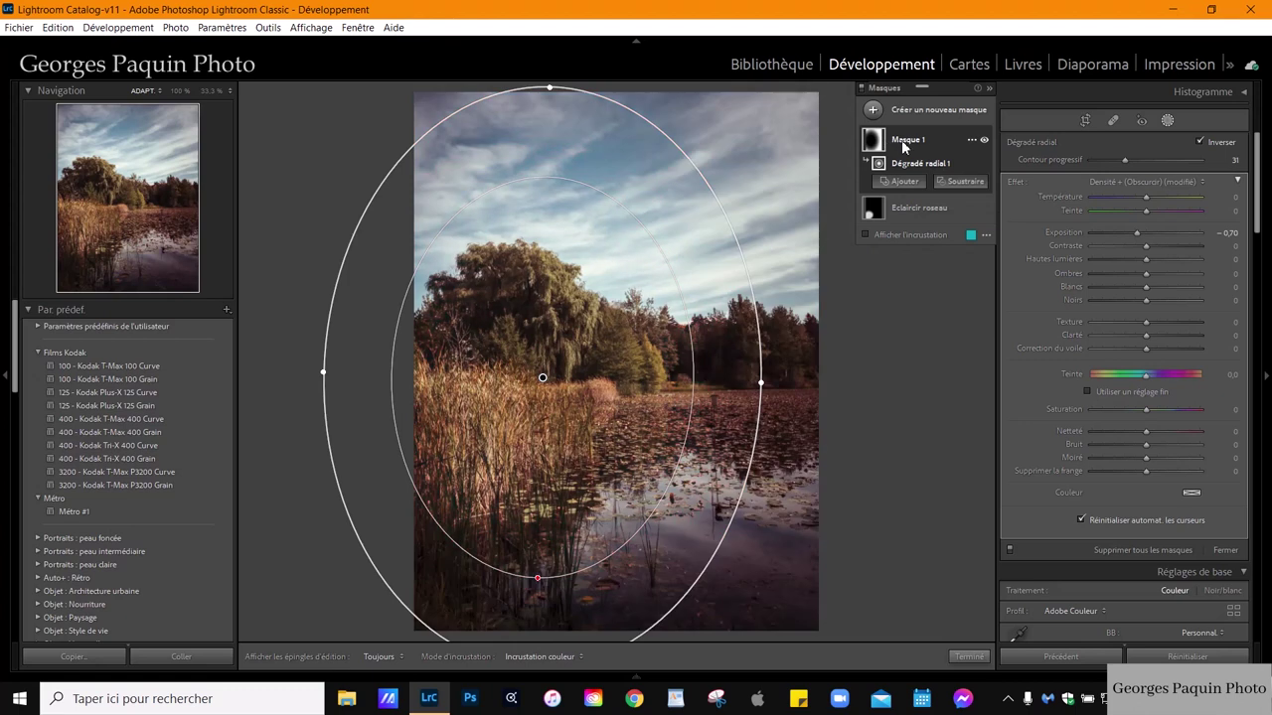
{"action": "left_click", "coordinate": [969, 657]}
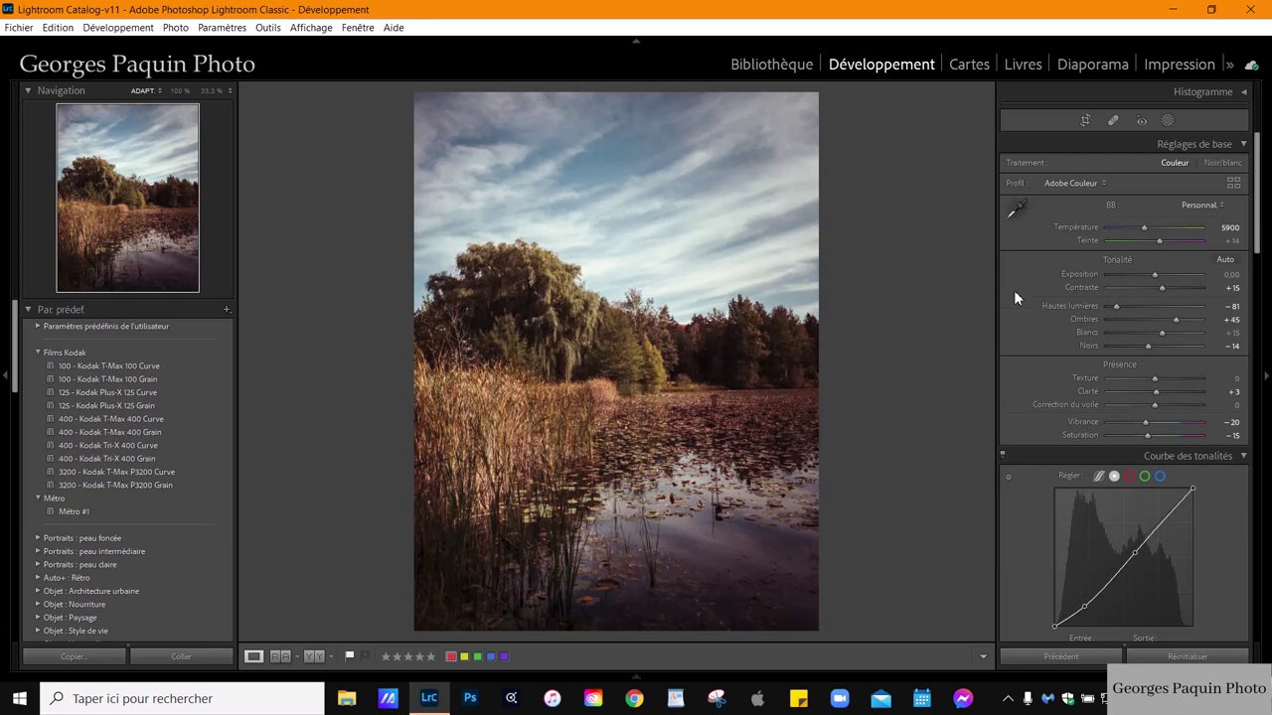
Add a Dégradé linéaire mask over the sky and treeline with Exposure −0.70.
{"action": "left_click", "coordinate": [1167, 121]}
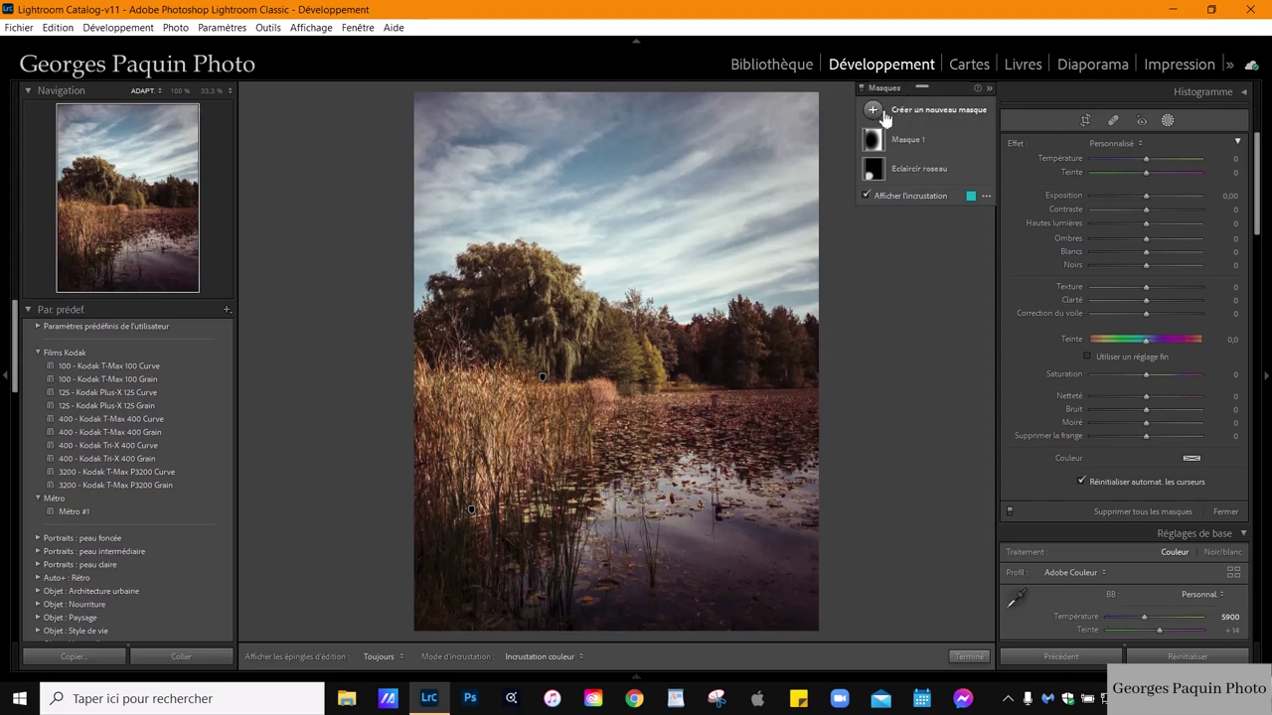
{"action": "left_click", "coordinate": [873, 111]}
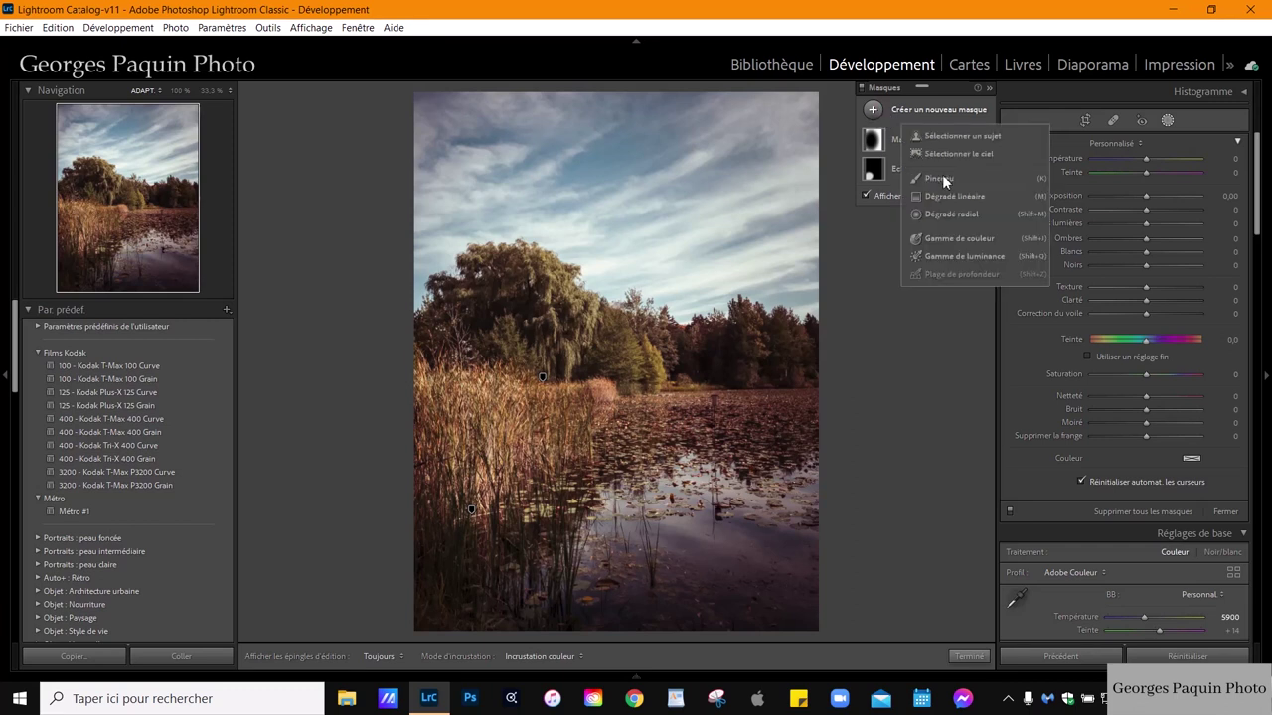
{"action": "left_click", "coordinate": [972, 196]}
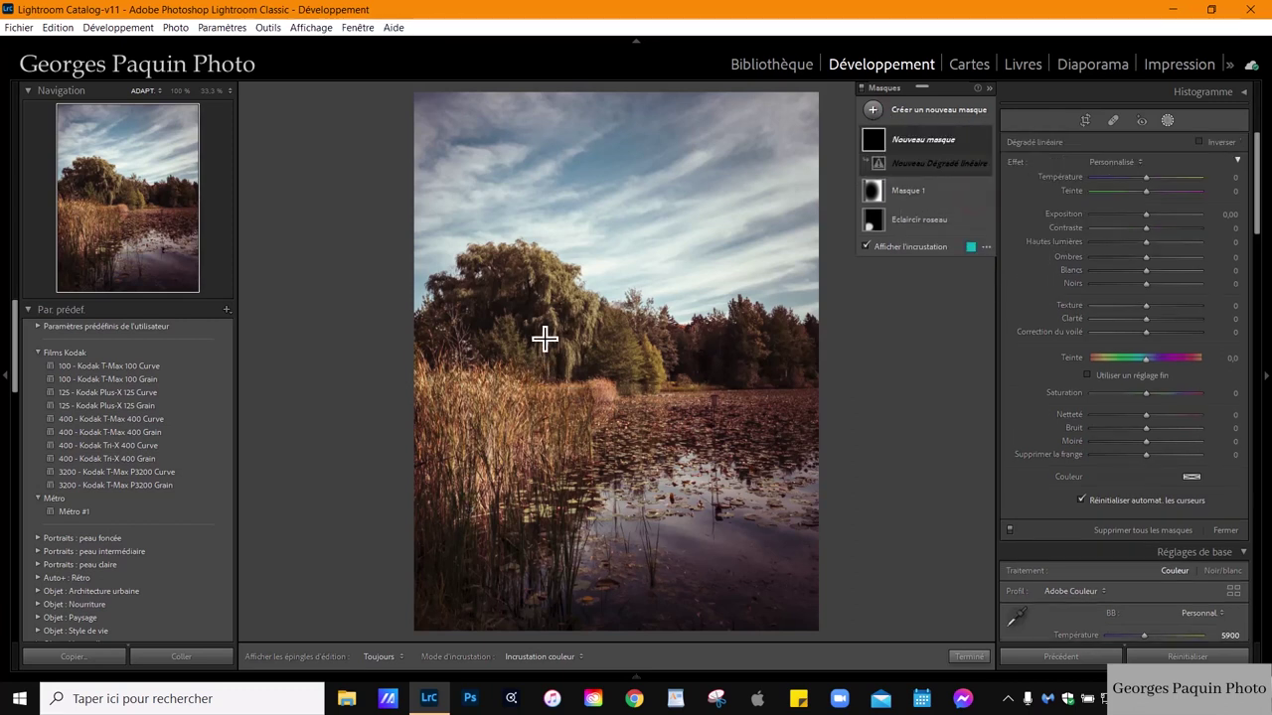
{"action": "mouse_move", "coordinate": [607, 256]}
{"action": "left_mouse_down"}
{"action": "mouse_move", "coordinate": [624, 295]}
{"action": "mouse_move", "coordinate": [630, 455]}
{"action": "mouse_move", "coordinate": [608, 477]}
{"action": "left_mouse_up"}
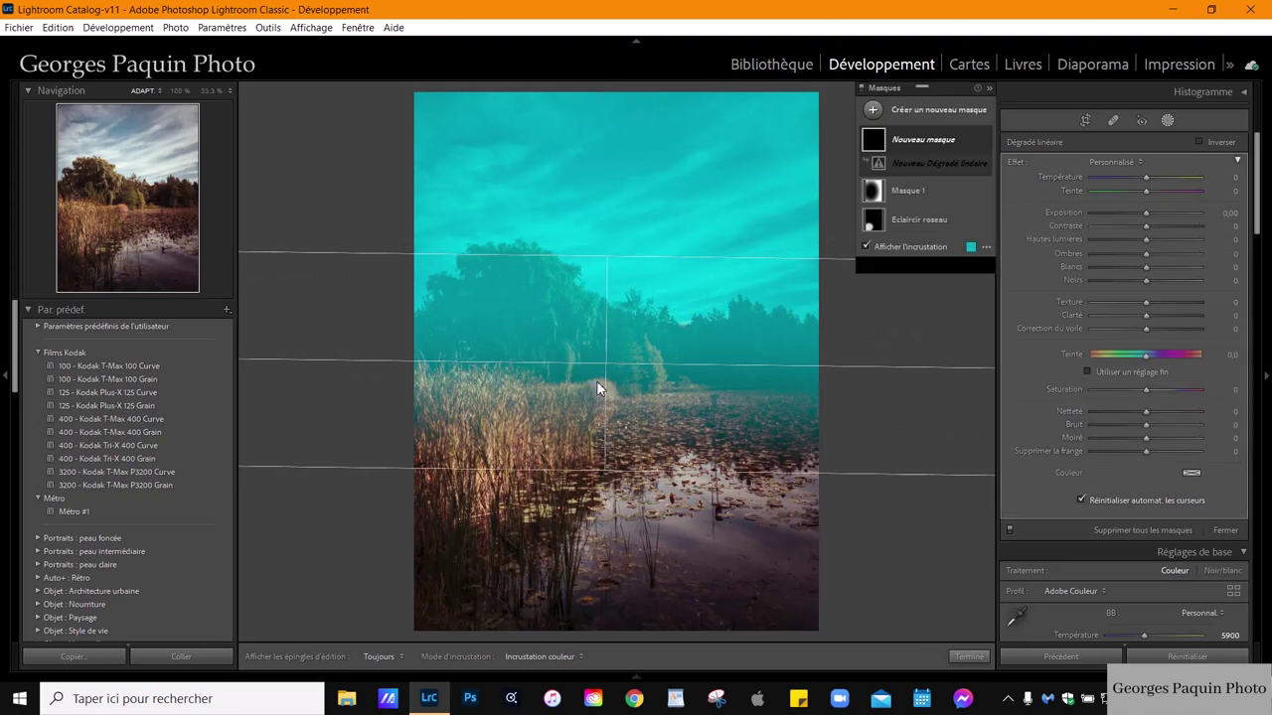
{"action": "left_click_drag", "start_coordinate": [608, 369], "coordinate": [612, 325]}
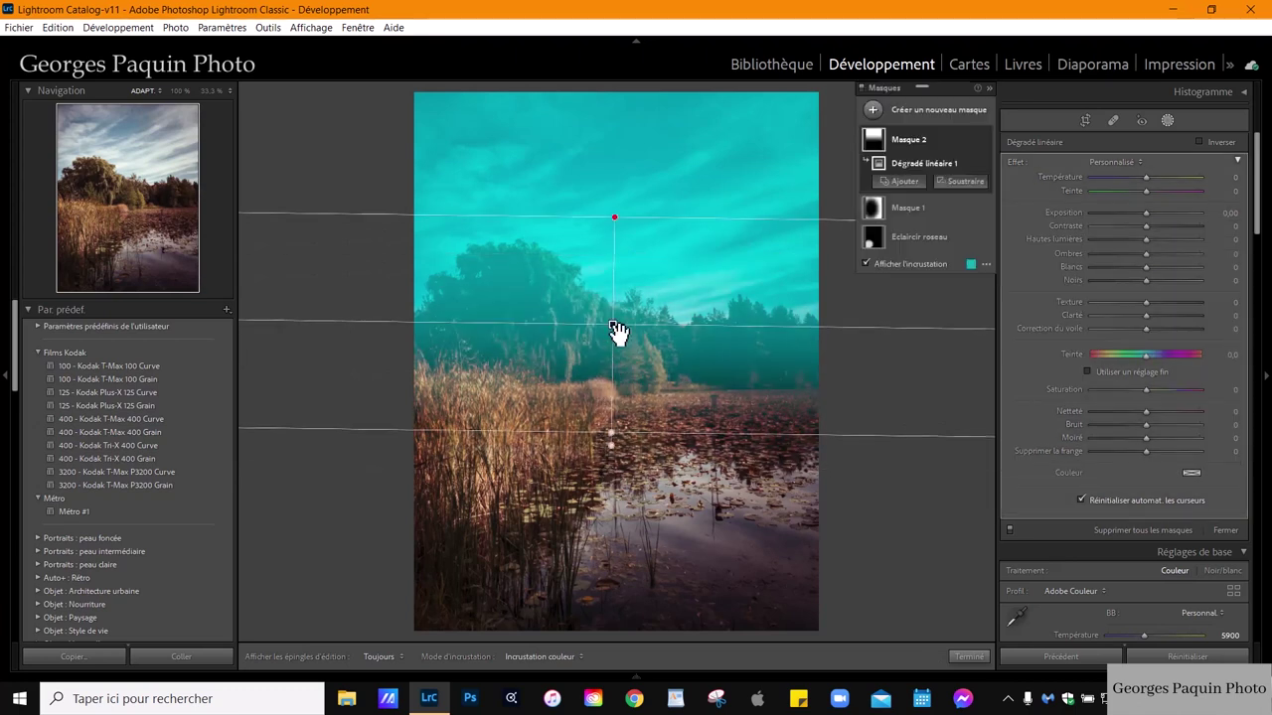
{"action": "left_click", "coordinate": [909, 262]}
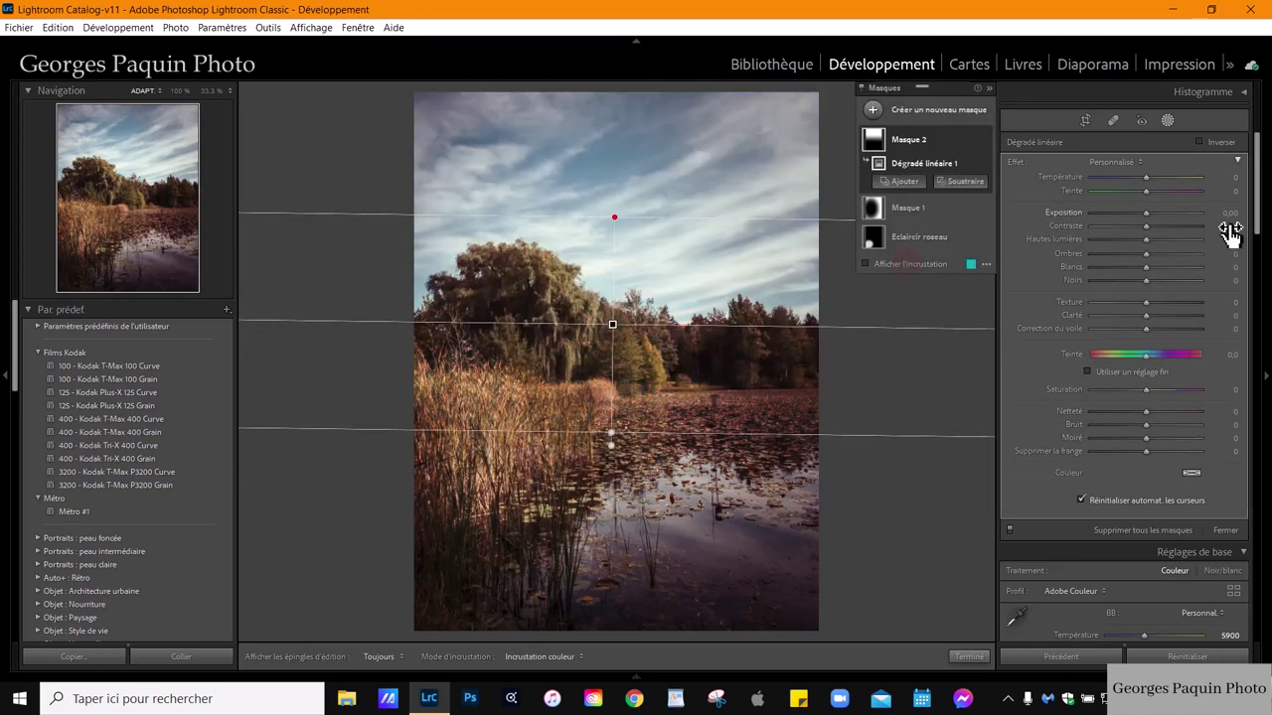
{"action": "left_click_drag", "start_coordinate": [1148, 212], "coordinate": [1137, 212]}
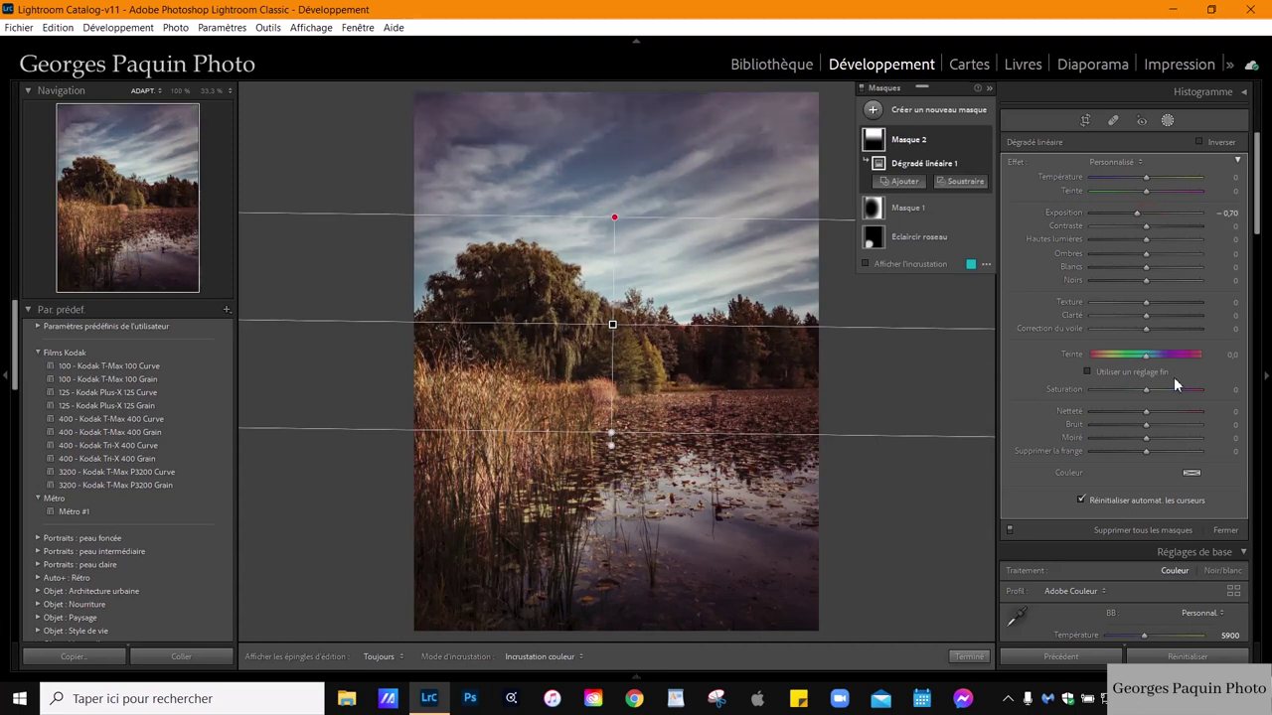
Rename the gradient mask Masque 2 to 'ciel', finish editing, then reopen the masks list.
{"action": "double_click", "coordinate": [910, 140]}
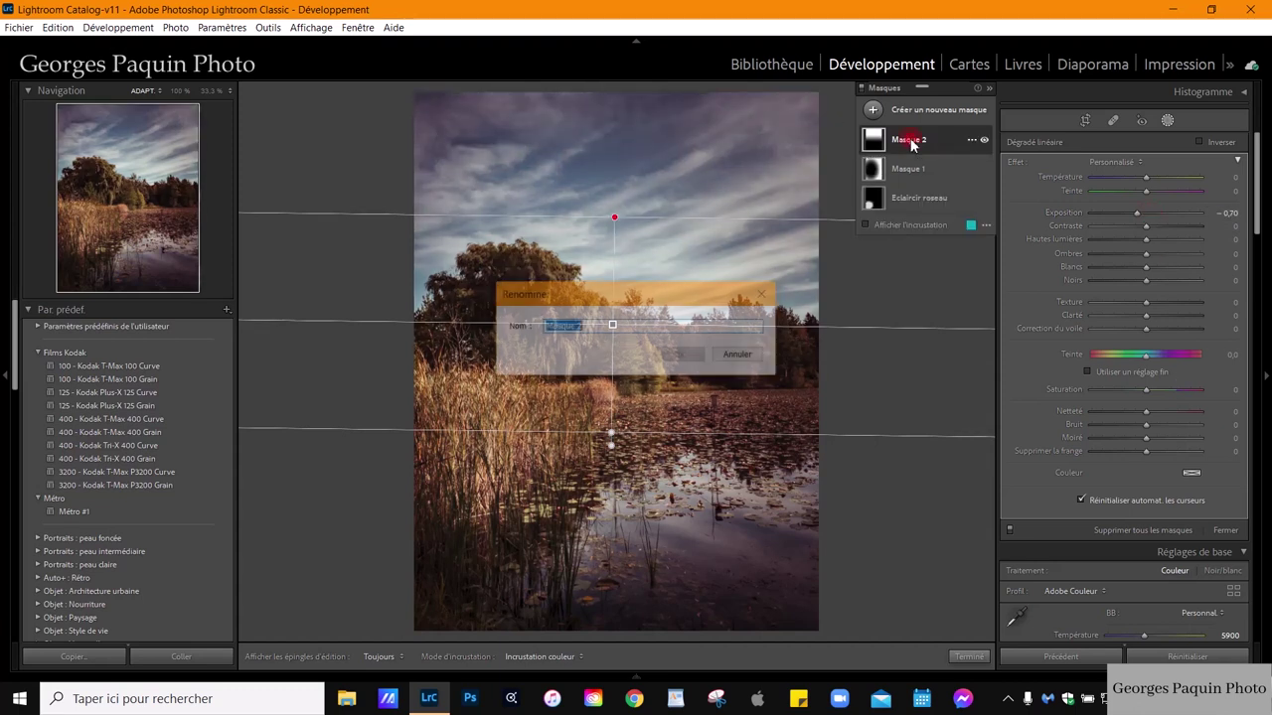
{"action": "type", "text": "ciel"}
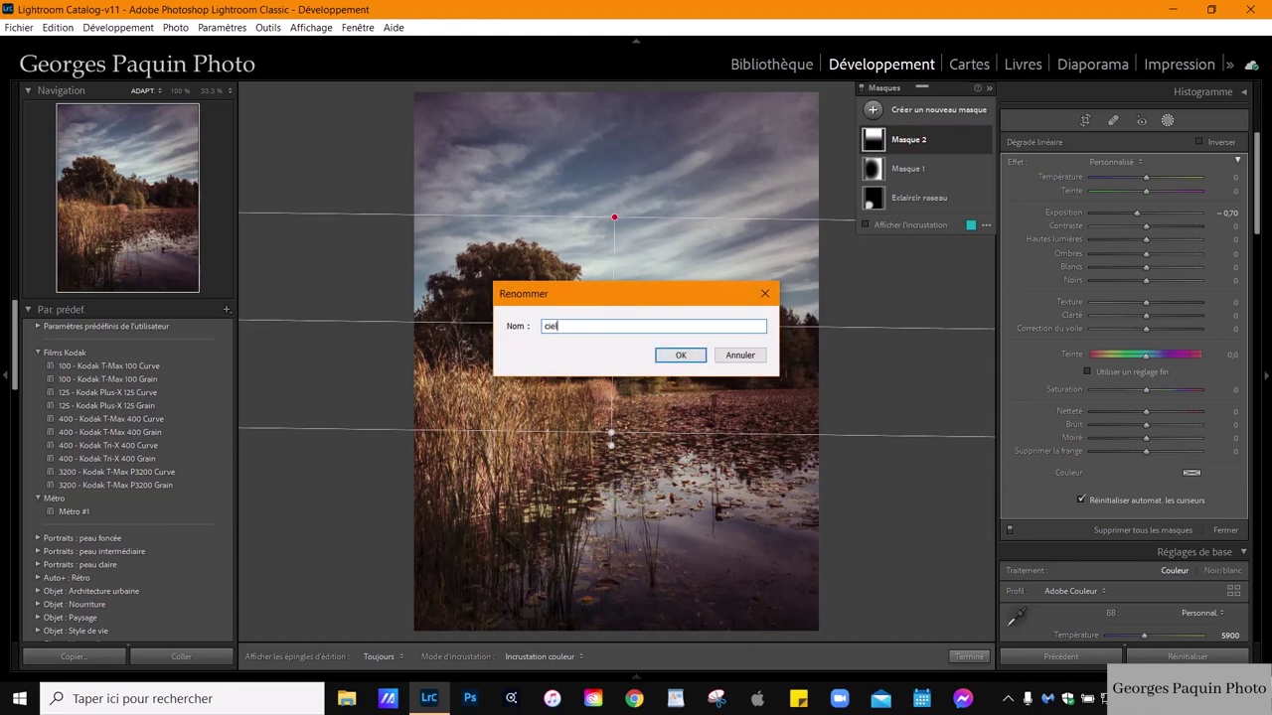
{"action": "key", "text": "Return"}
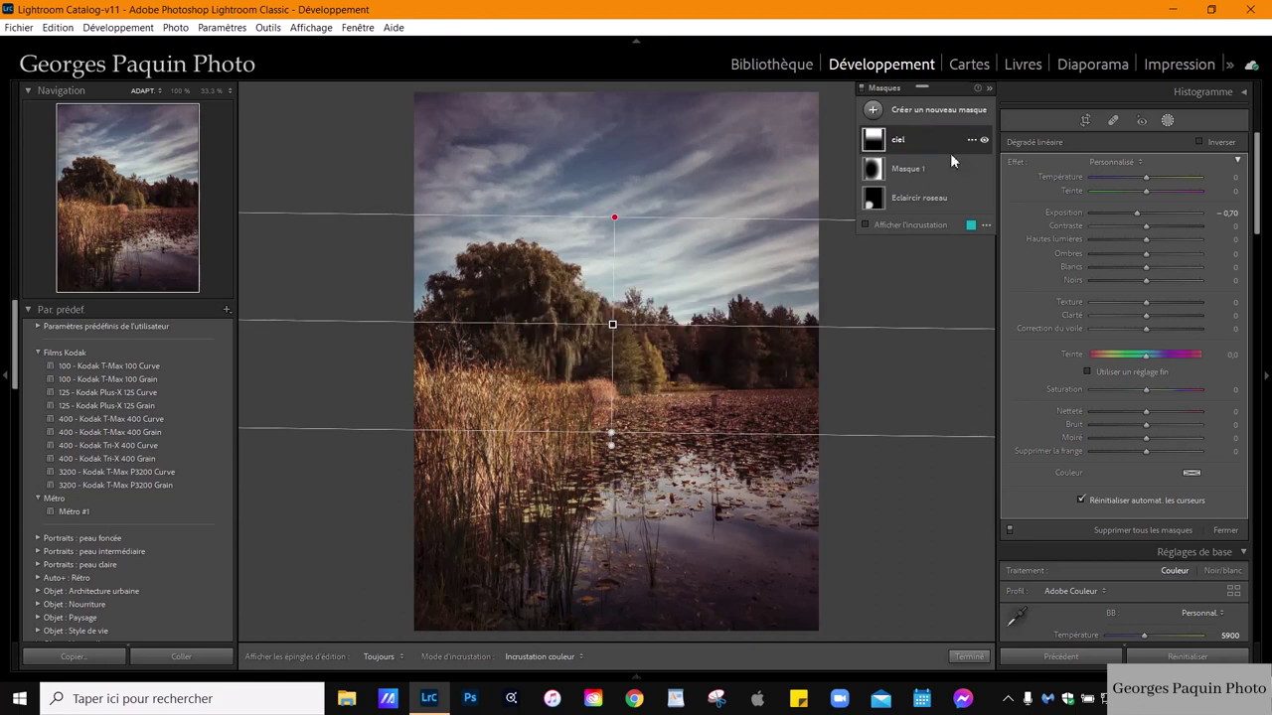
{"action": "left_click", "coordinate": [972, 657]}
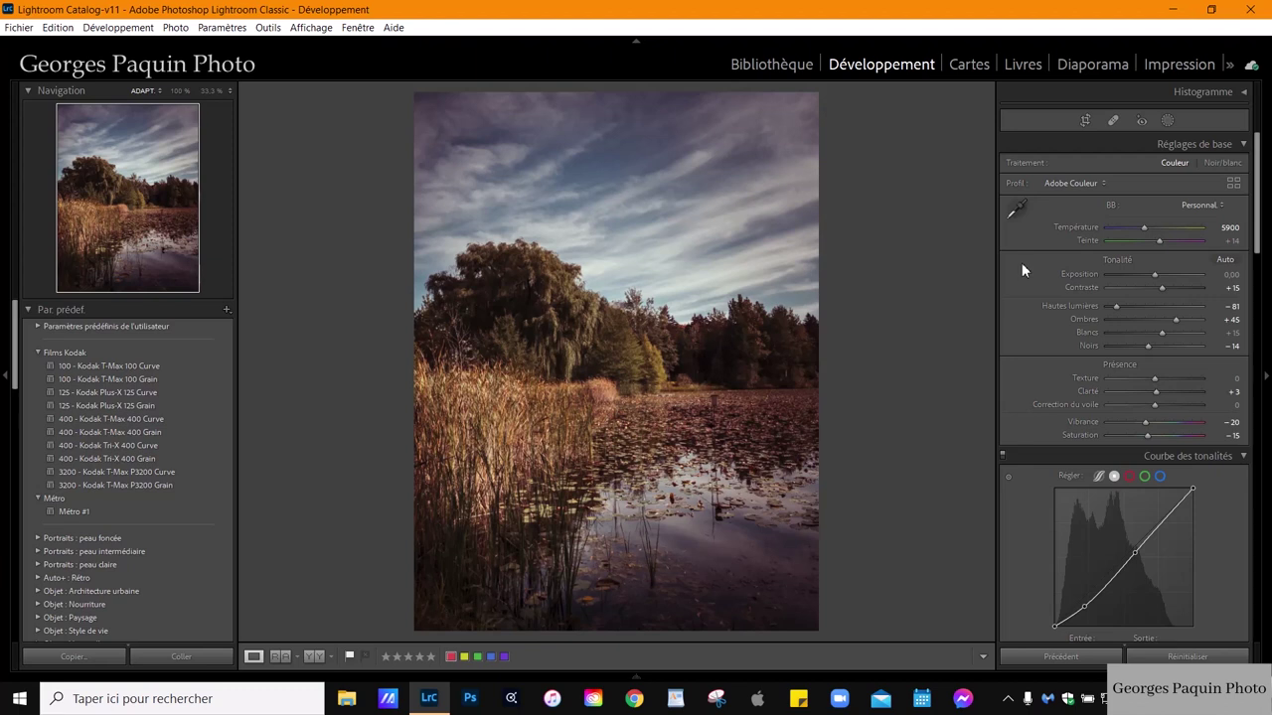
{"action": "left_click", "coordinate": [1168, 121]}
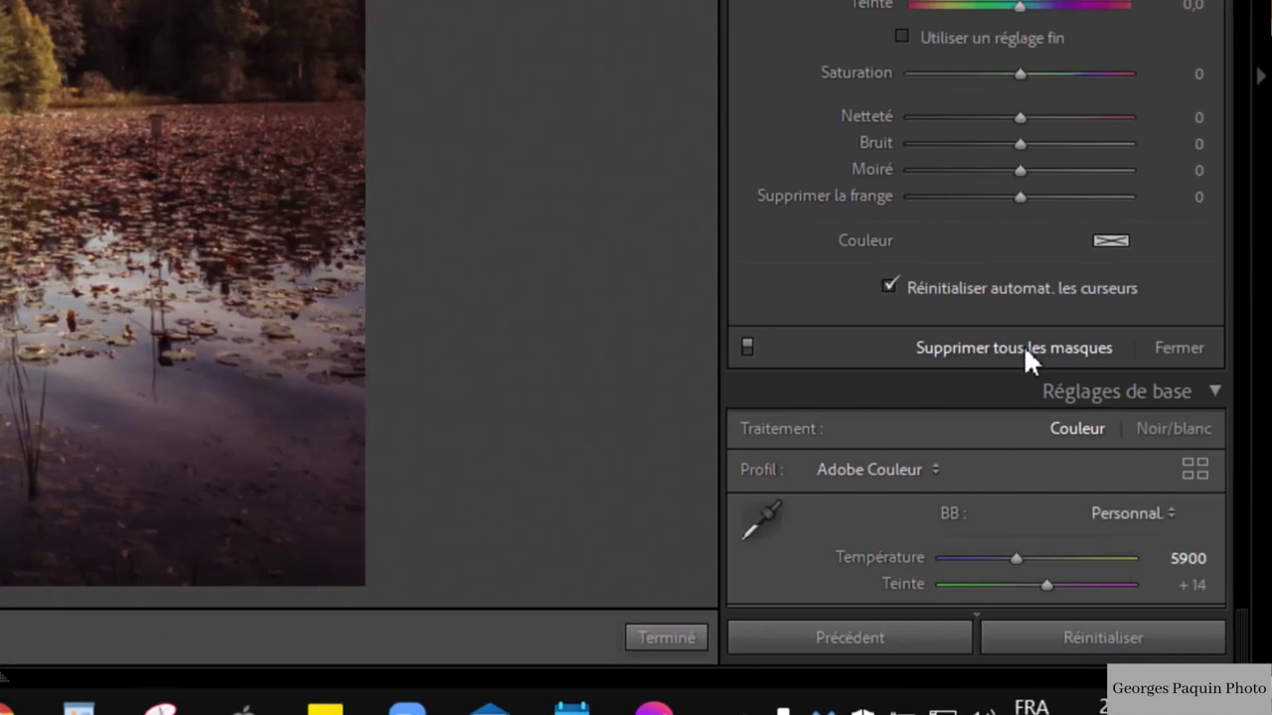
Delete all masks from the lake photo with Supprimer tous les masques.
{"action": "left_click", "coordinate": [1023, 347]}
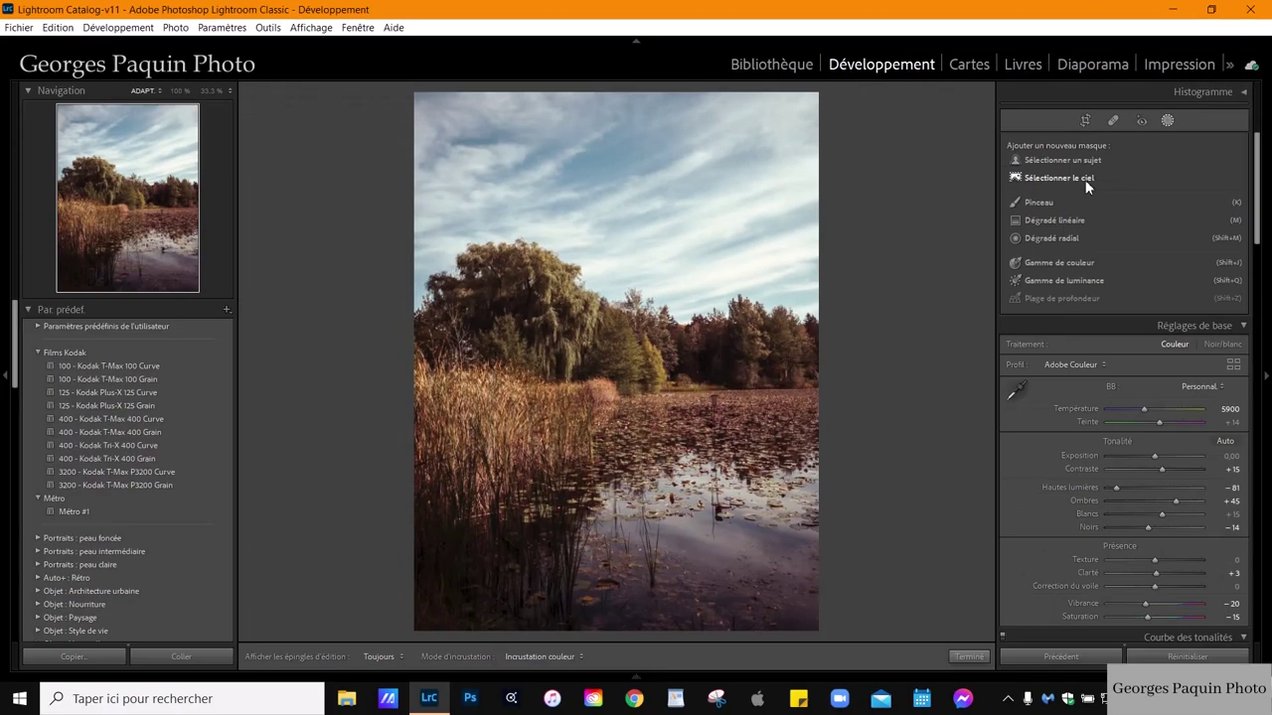
Add an automatic Sélectionner le ciel mask covering the lake photo's sky.
{"action": "left_click", "coordinate": [1085, 180]}
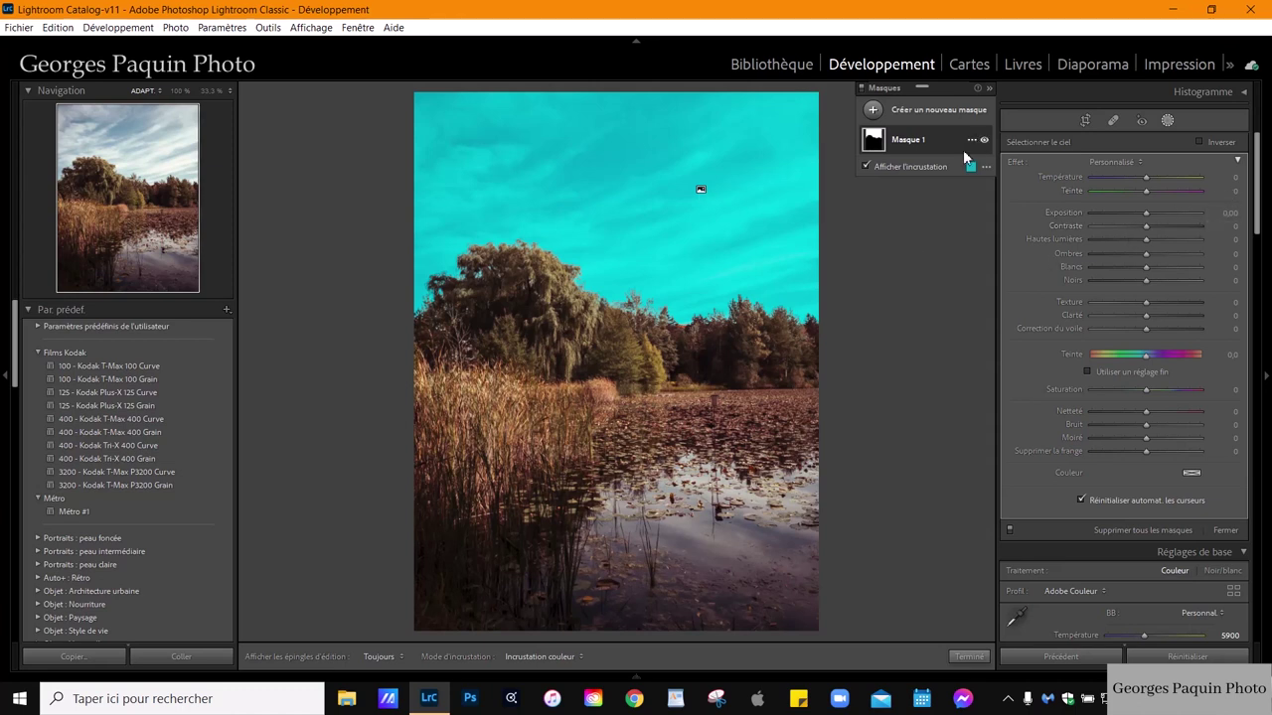
Hide the overlay and set the sky mask to Exposure −0.50, Blacks −35, Clarity 20, Temperature 11.
{"action": "left_click", "coordinate": [934, 167]}
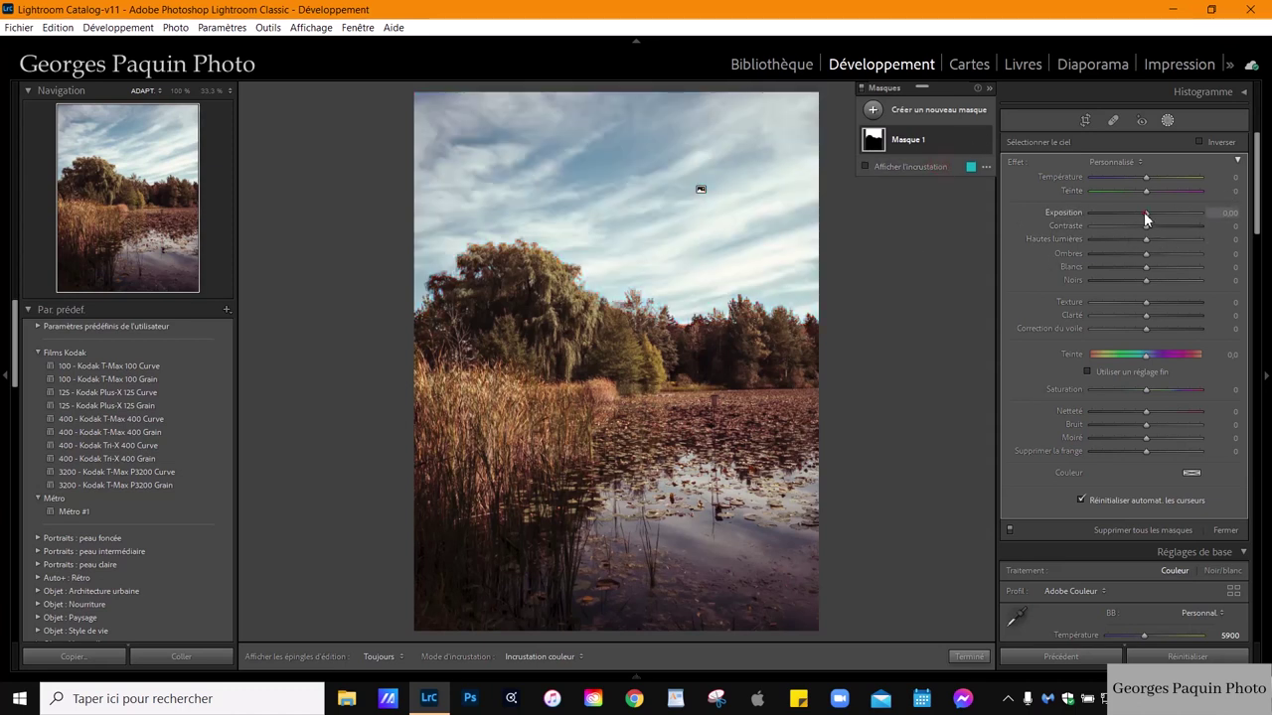
{"action": "left_click_drag", "start_coordinate": [1145, 212], "coordinate": [1139, 213]}
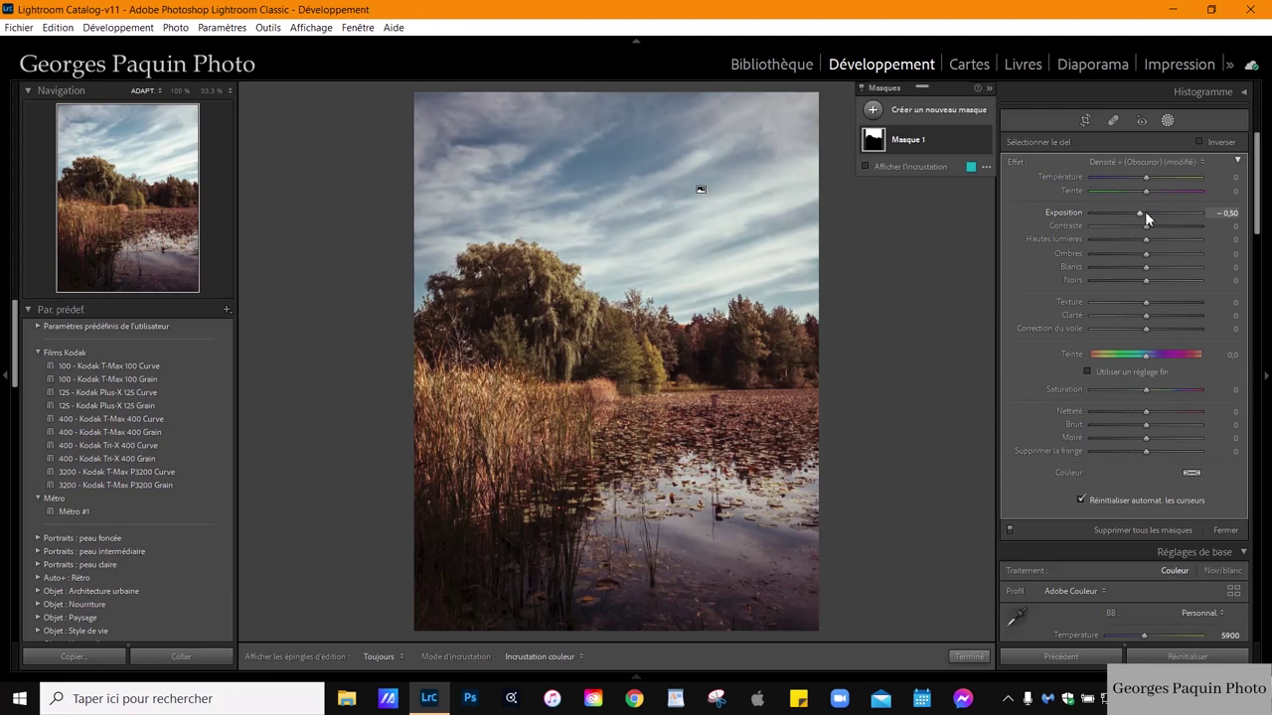
{"action": "mouse_move", "coordinate": [1134, 280]}
{"action": "left_mouse_down"}
{"action": "mouse_move", "coordinate": [1164, 256]}
{"action": "mouse_move", "coordinate": [1153, 226]}
{"action": "mouse_move", "coordinate": [1156, 264]}
{"action": "left_mouse_up"}
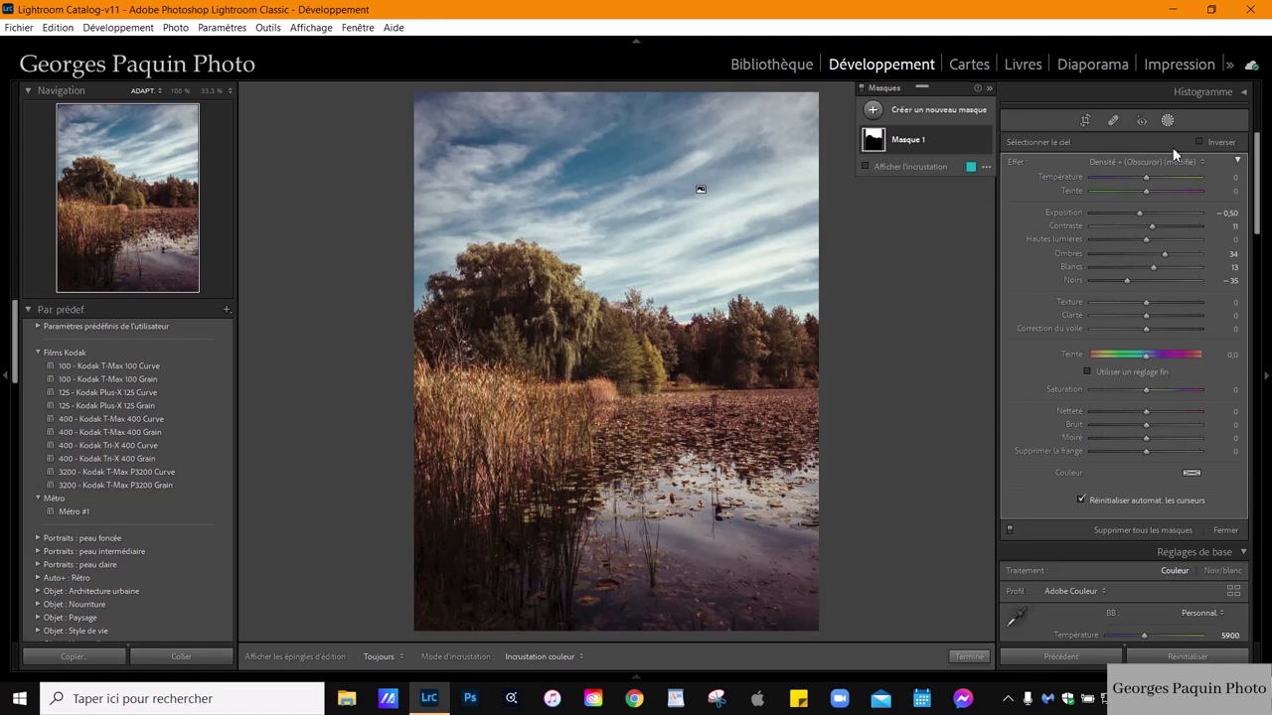
{"action": "left_click_drag", "start_coordinate": [1146, 316], "coordinate": [1157, 314]}
{"action": "left_click_drag", "start_coordinate": [1148, 181], "coordinate": [1152, 177]}
Rename the sky mask to 'ciel dramatiue' and finish mask editing.
{"action": "double_click", "coordinate": [912, 145]}
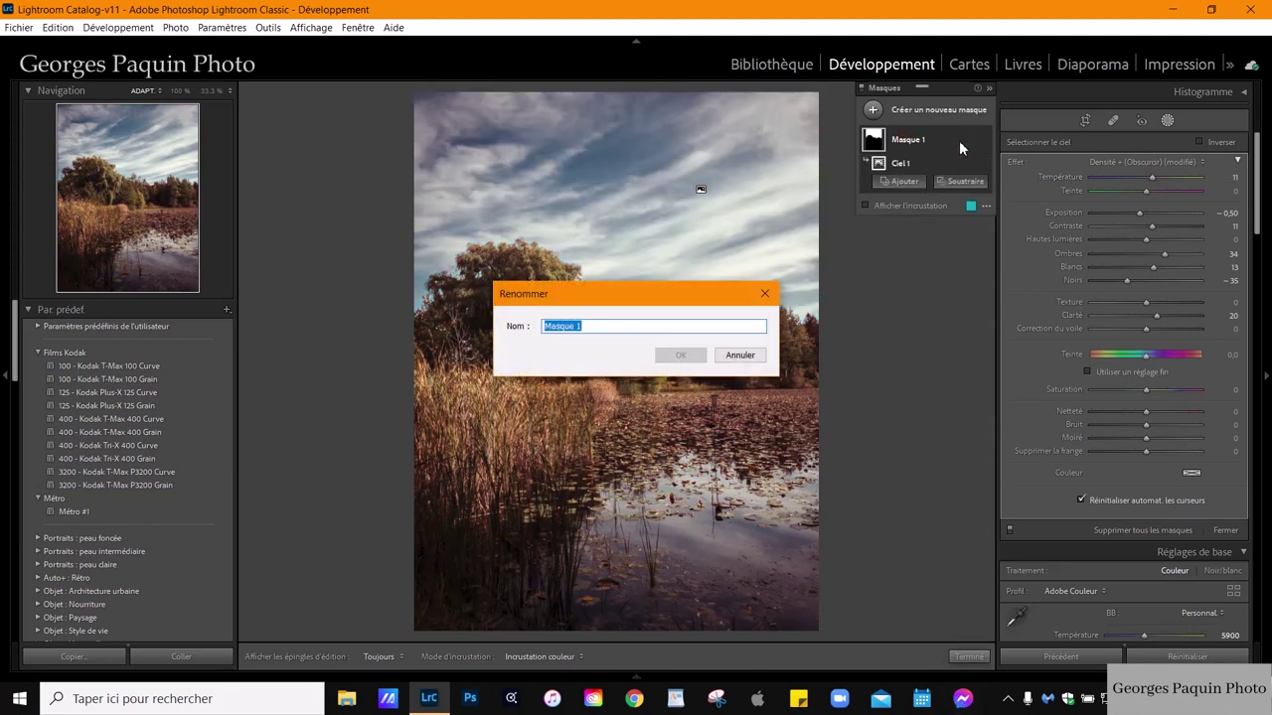
{"action": "type", "text": "ciel dra"}
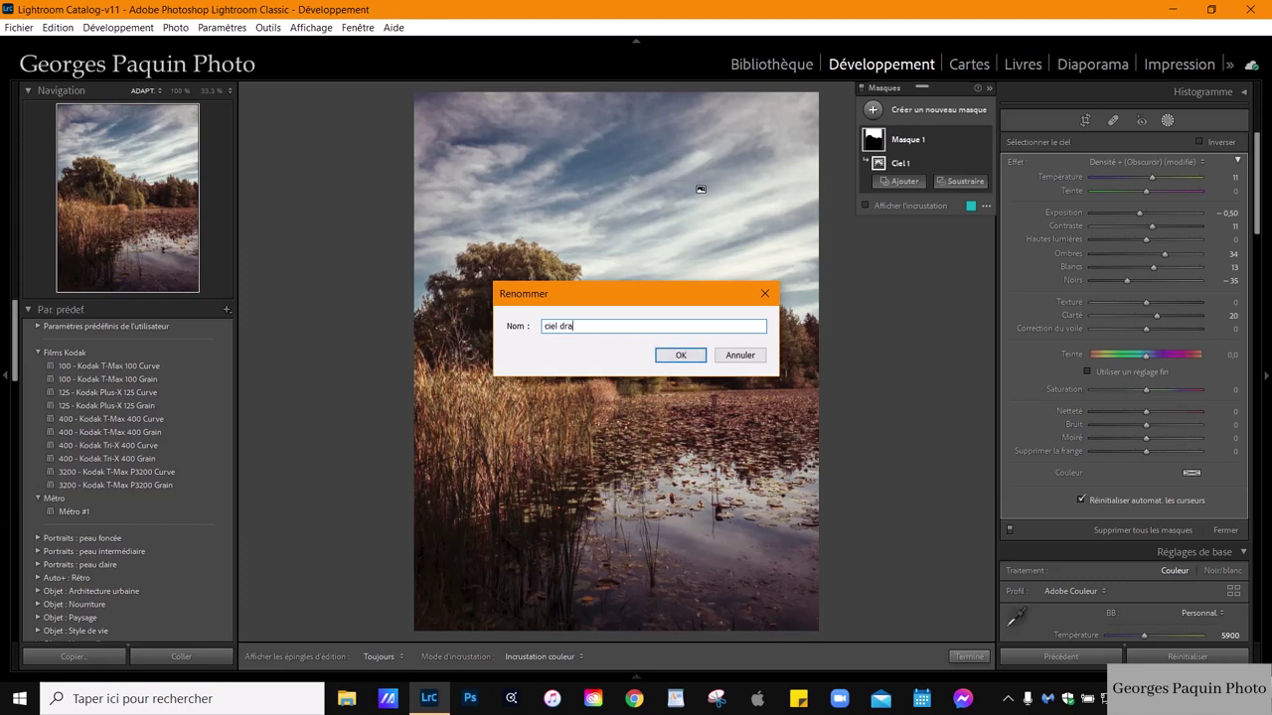
{"action": "type", "text": "matiue"}
{"action": "key", "text": "Return"}
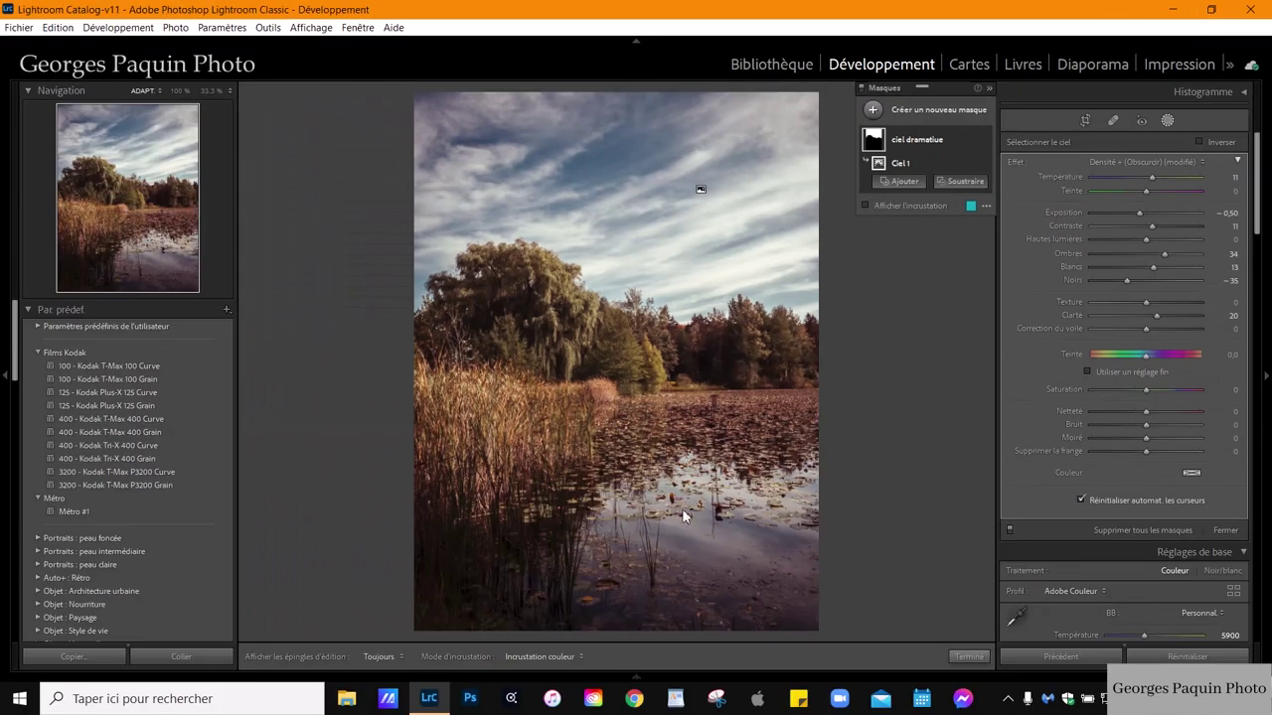
{"action": "left_click", "coordinate": [968, 657]}
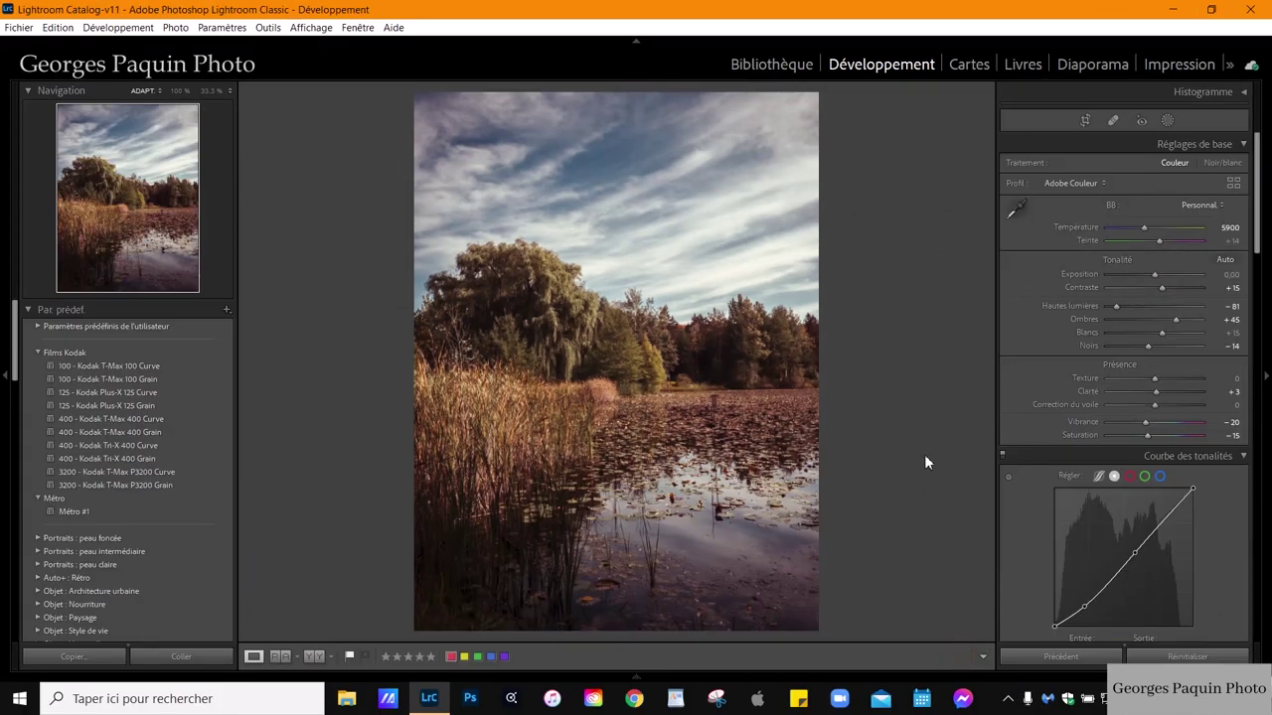
Open the maple-leaf photo from the Library grid in the Développement module.
{"action": "key", "text": "g"}
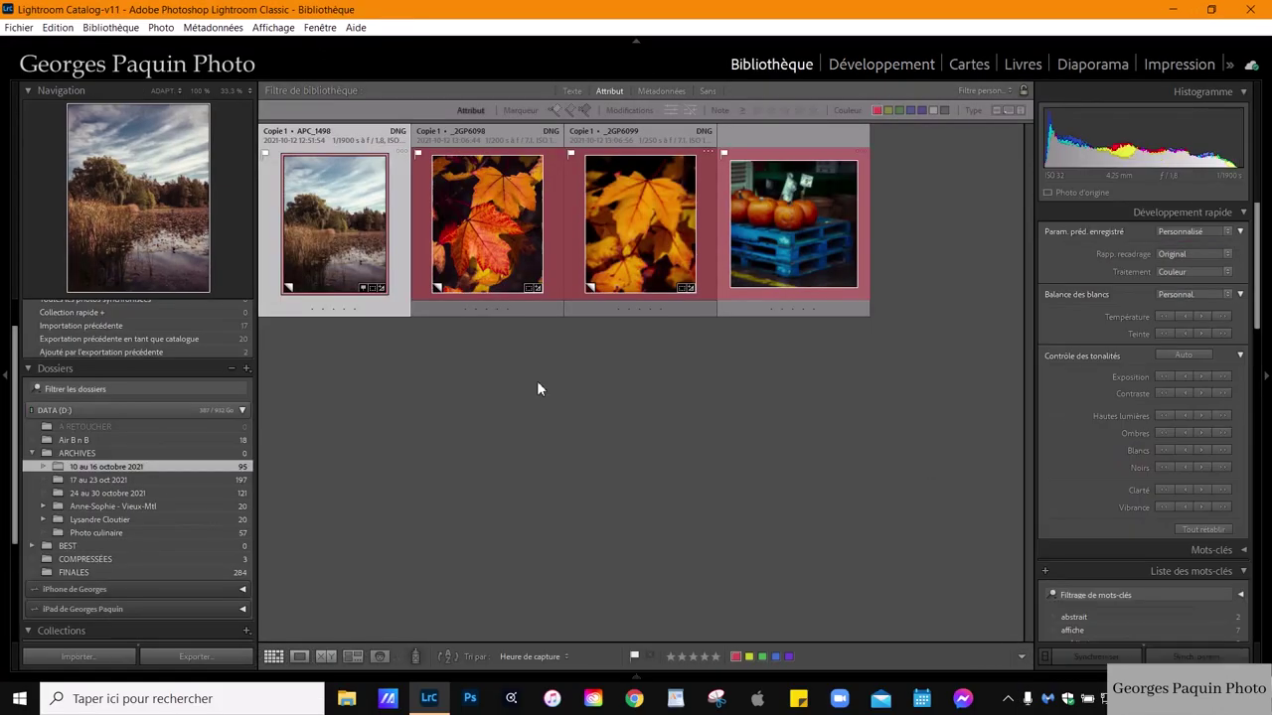
{"action": "double_click", "coordinate": [656, 236]}
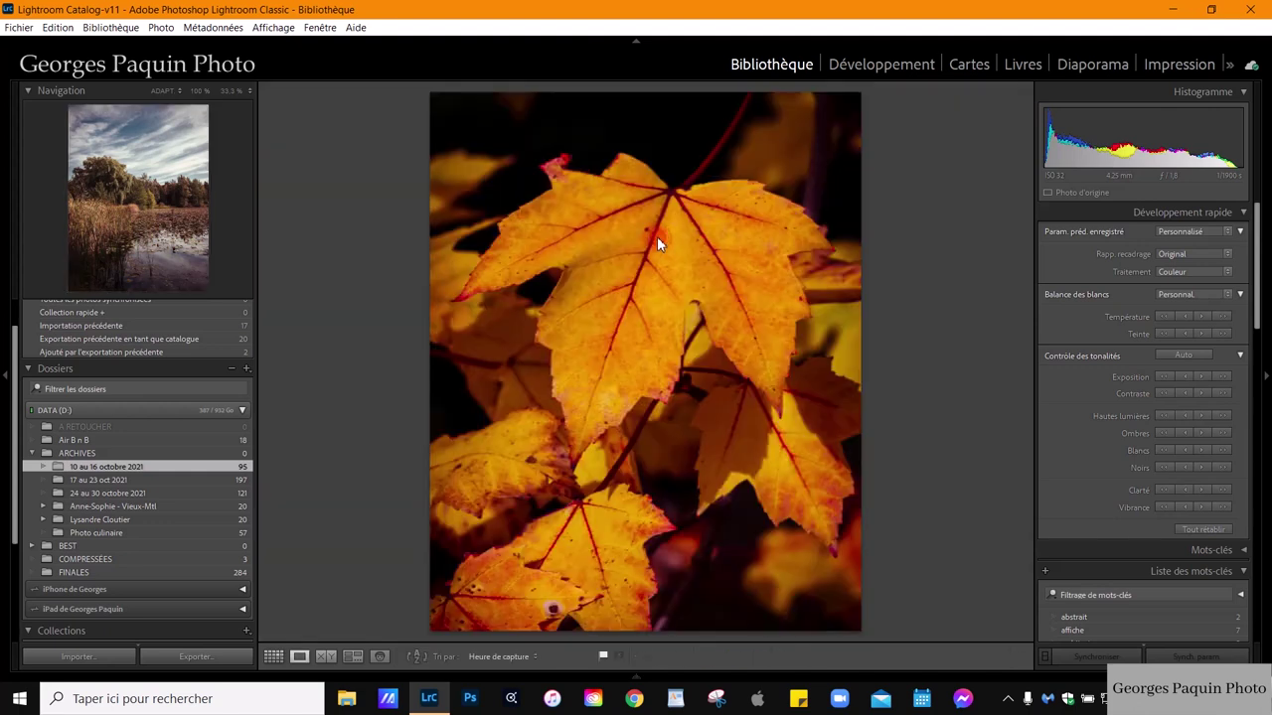
{"action": "left_click", "coordinate": [914, 64]}
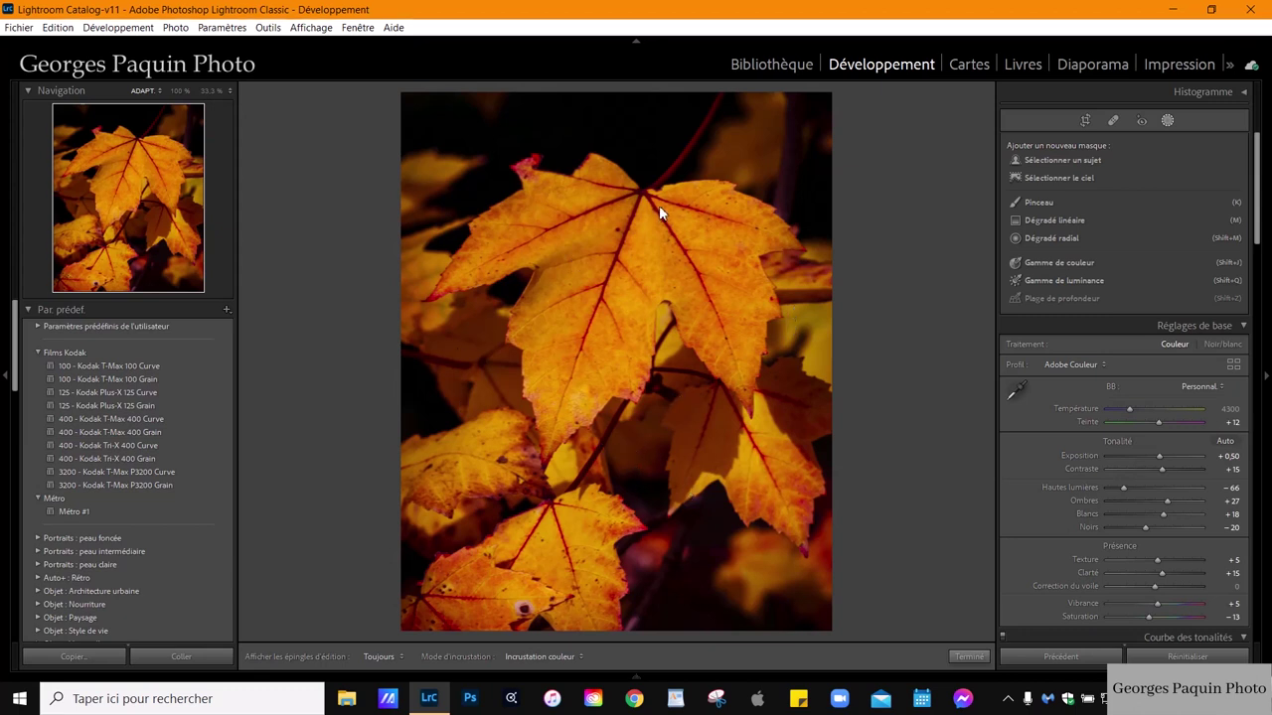
Add a Sélectionner un sujet mask on the maple leaf and invert it onto the background.
{"action": "left_click", "coordinate": [1079, 167]}
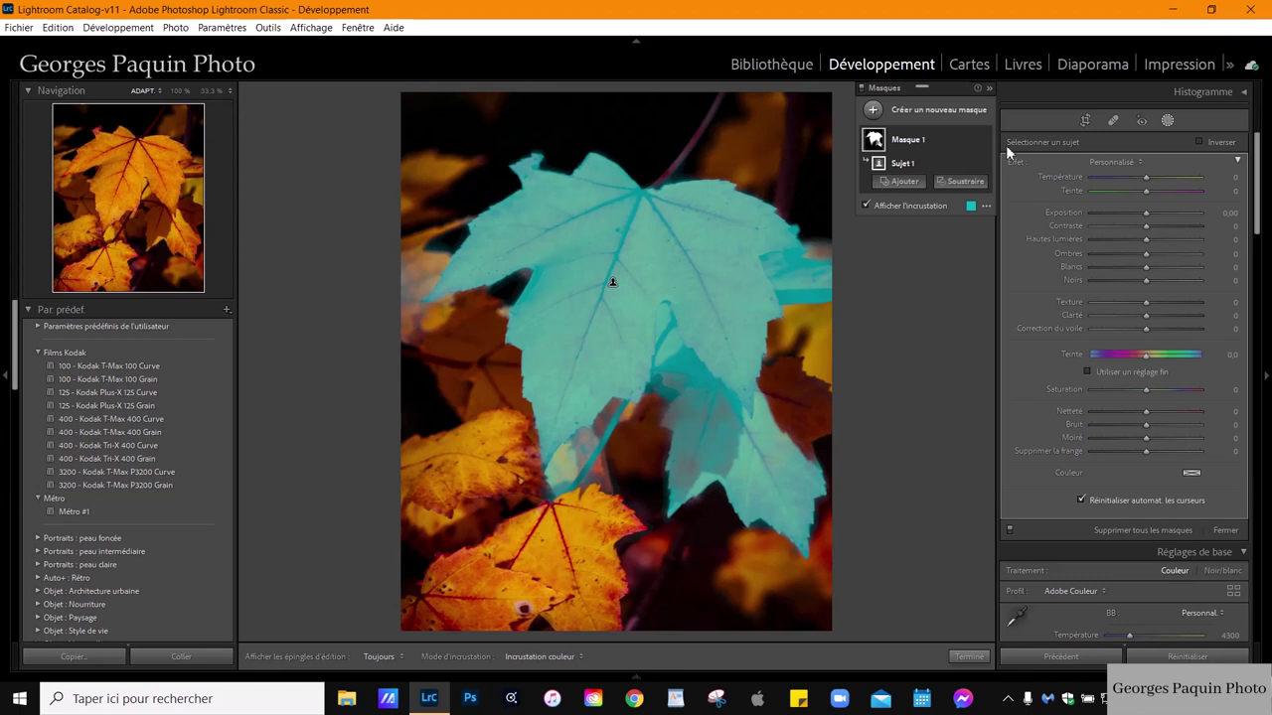
{"action": "mouse_move", "coordinate": [675, 326]}
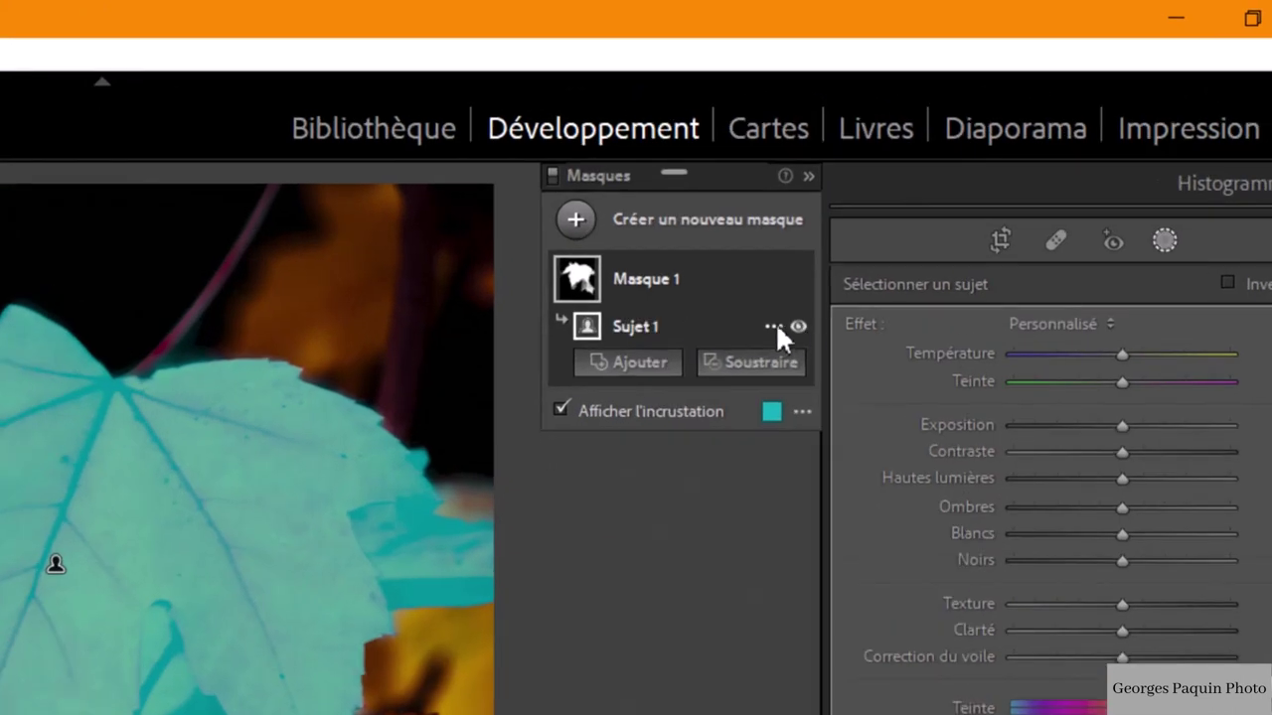
{"action": "left_click", "coordinate": [774, 325]}
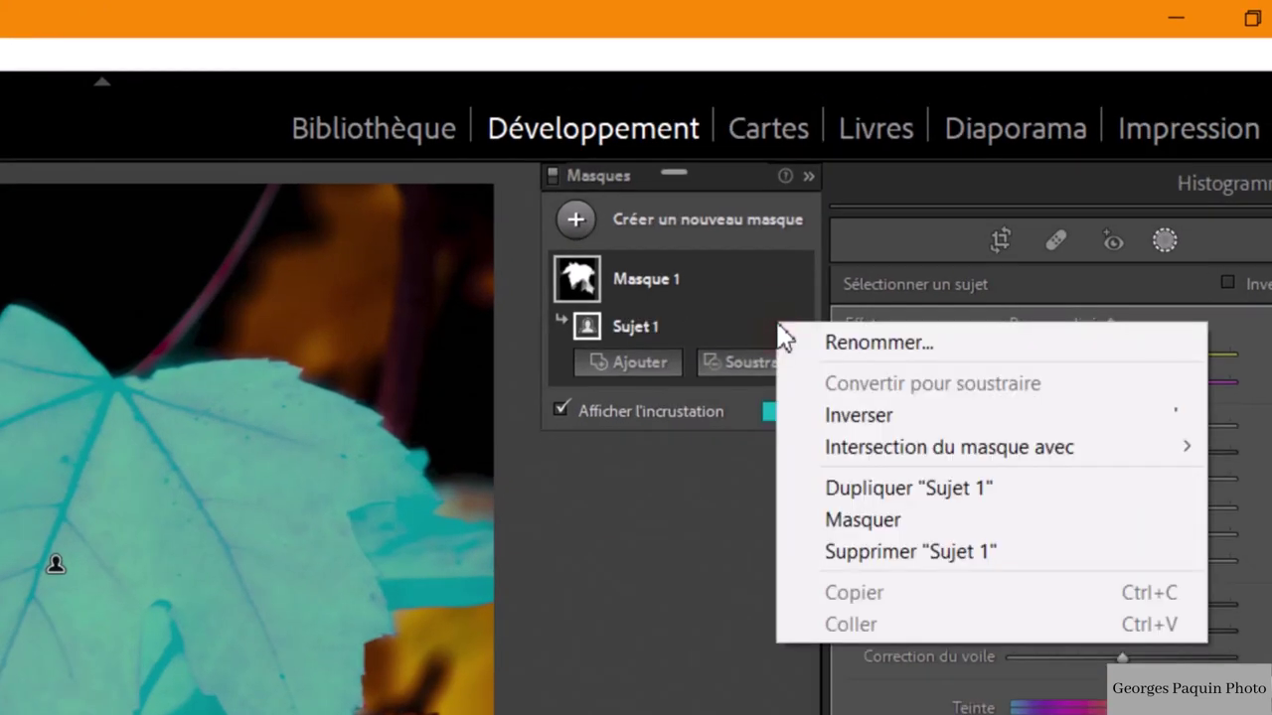
{"action": "left_click", "coordinate": [883, 417]}
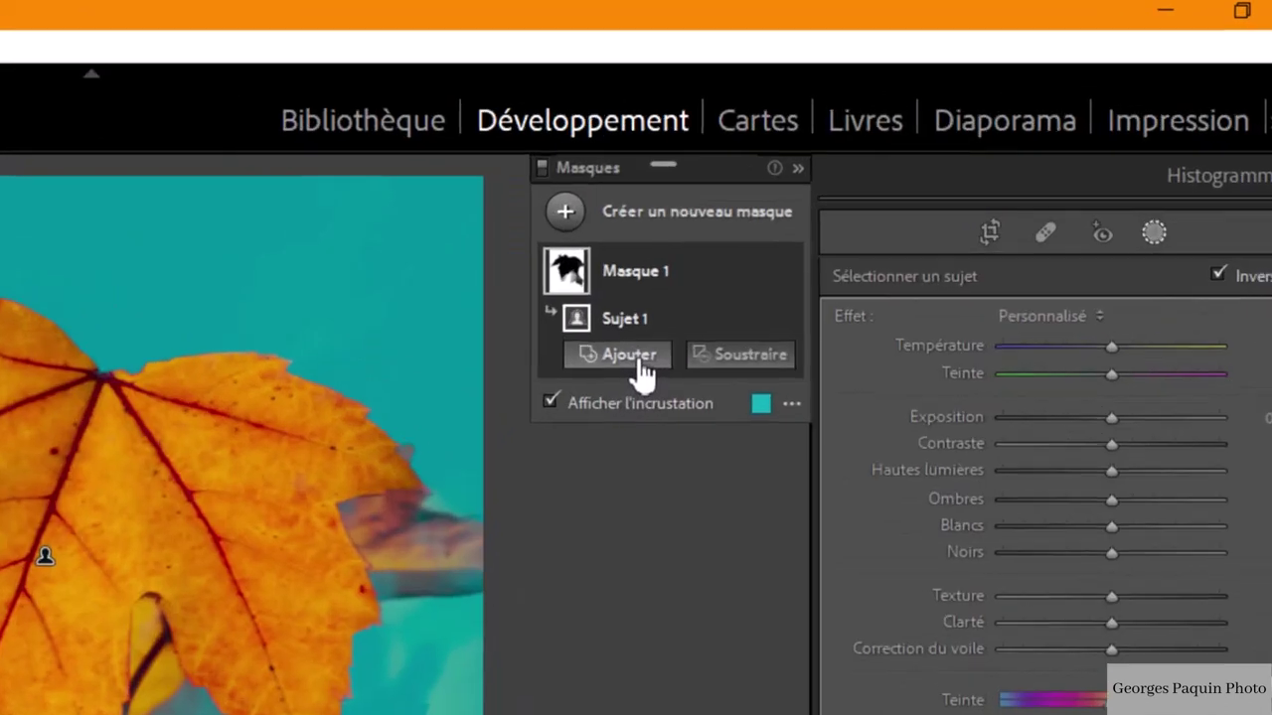
Add a brush refinement to the background mask, painting areas to the leaf's right.
{"action": "left_click", "coordinate": [908, 187]}
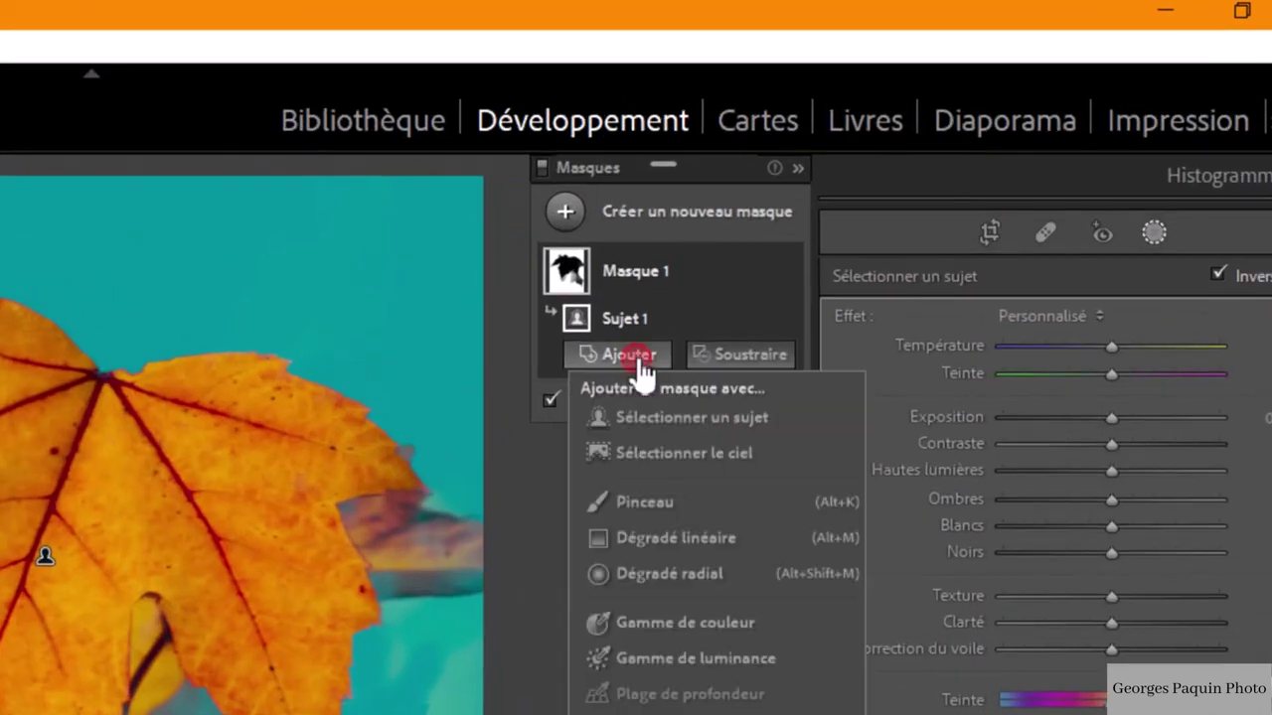
{"action": "left_click", "coordinate": [657, 498]}
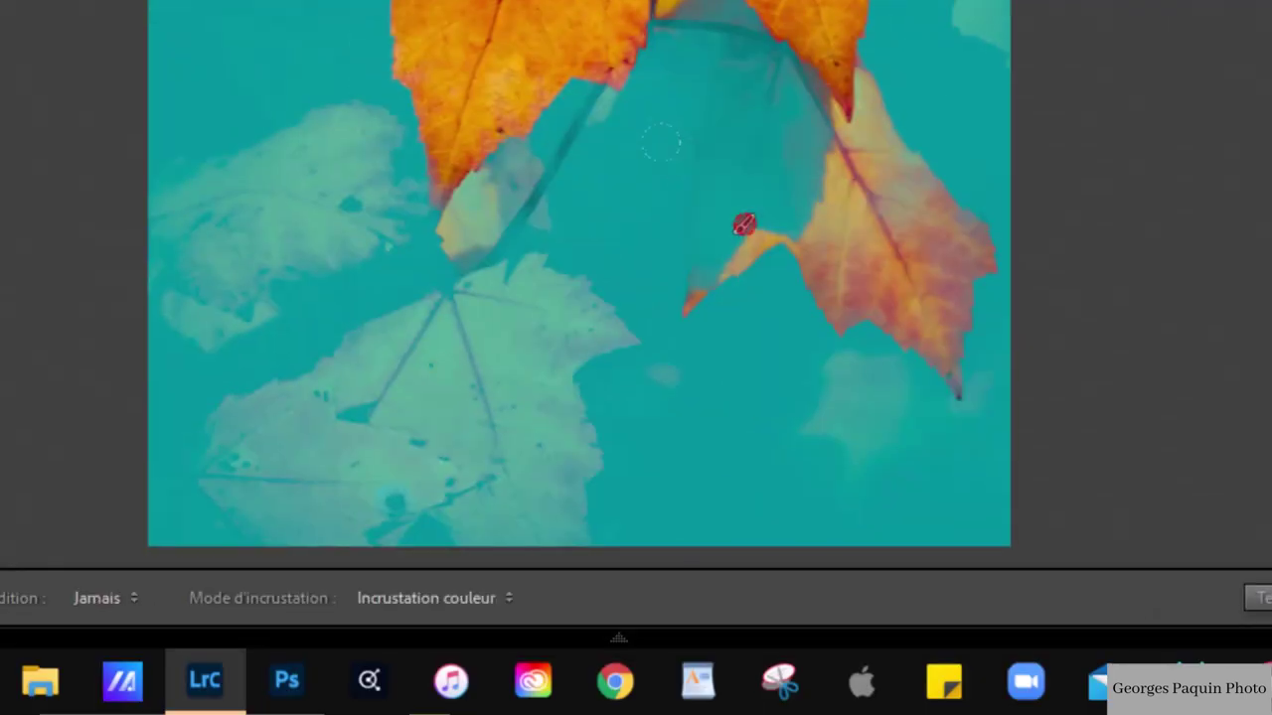
{"action": "left_click_drag", "start_coordinate": [825, 268], "coordinate": [728, 189]}
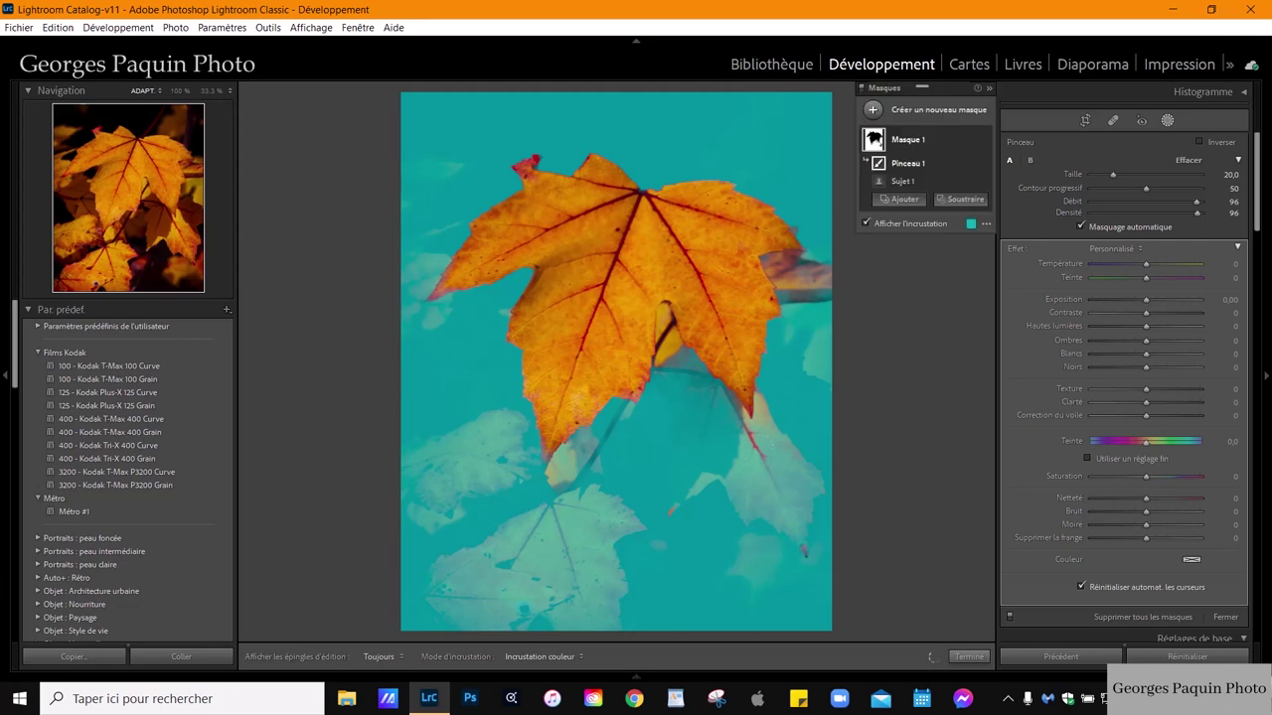
{"action": "scroll", "coordinate": [808, 460], "scroll_direction": "down", "scroll_amount": 6}
{"action": "key", "text": "h"}
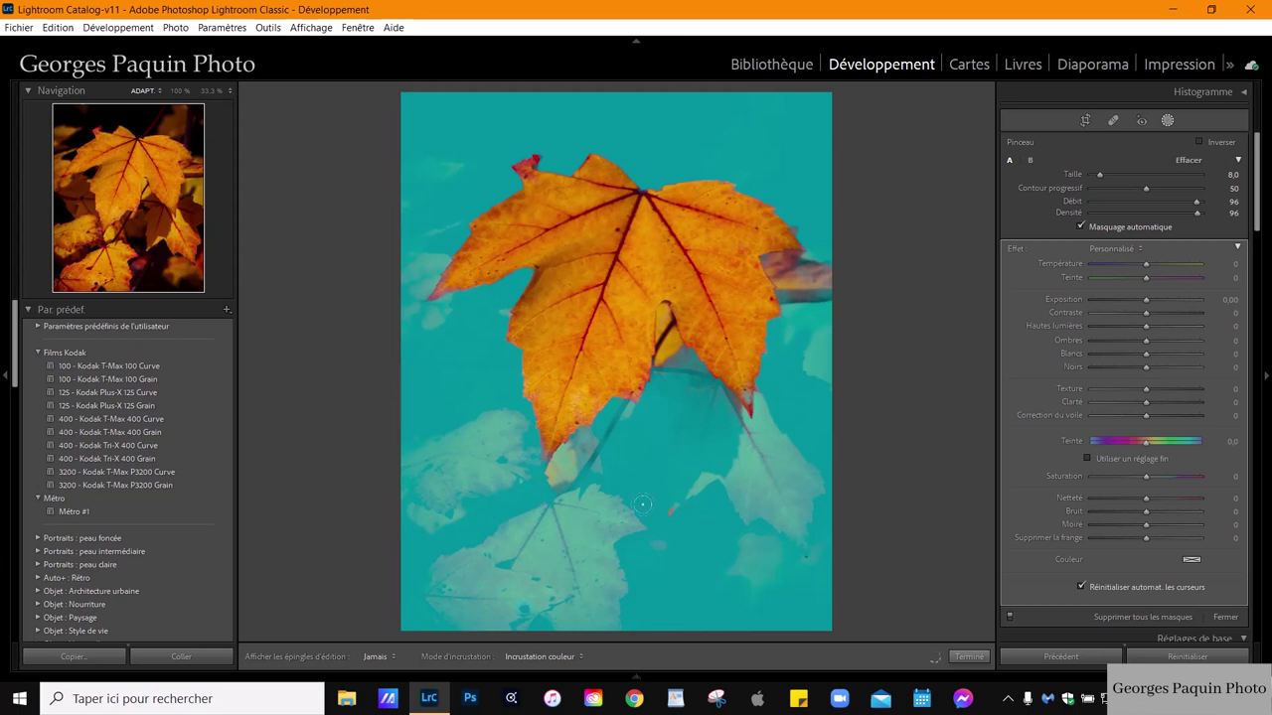
{"action": "key", "text": "h"}
{"action": "left_click_drag", "start_coordinate": [794, 297], "coordinate": [808, 257]}
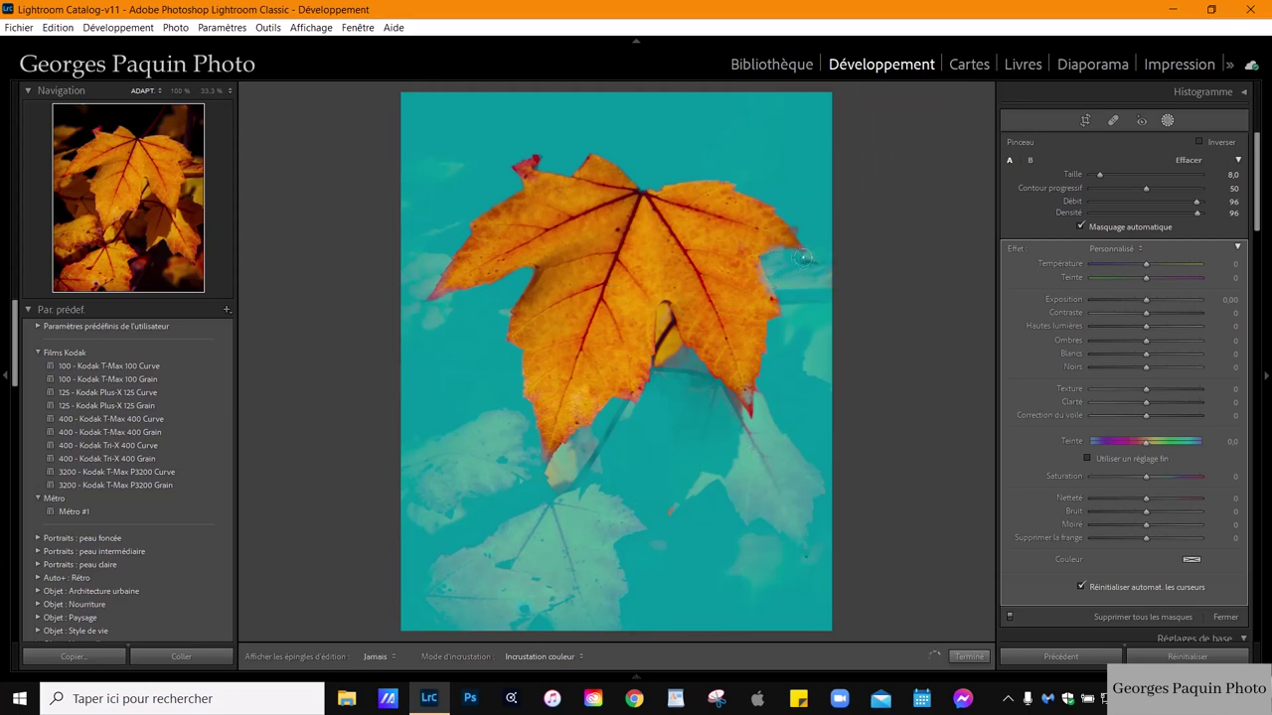
{"action": "key", "text": "h"}
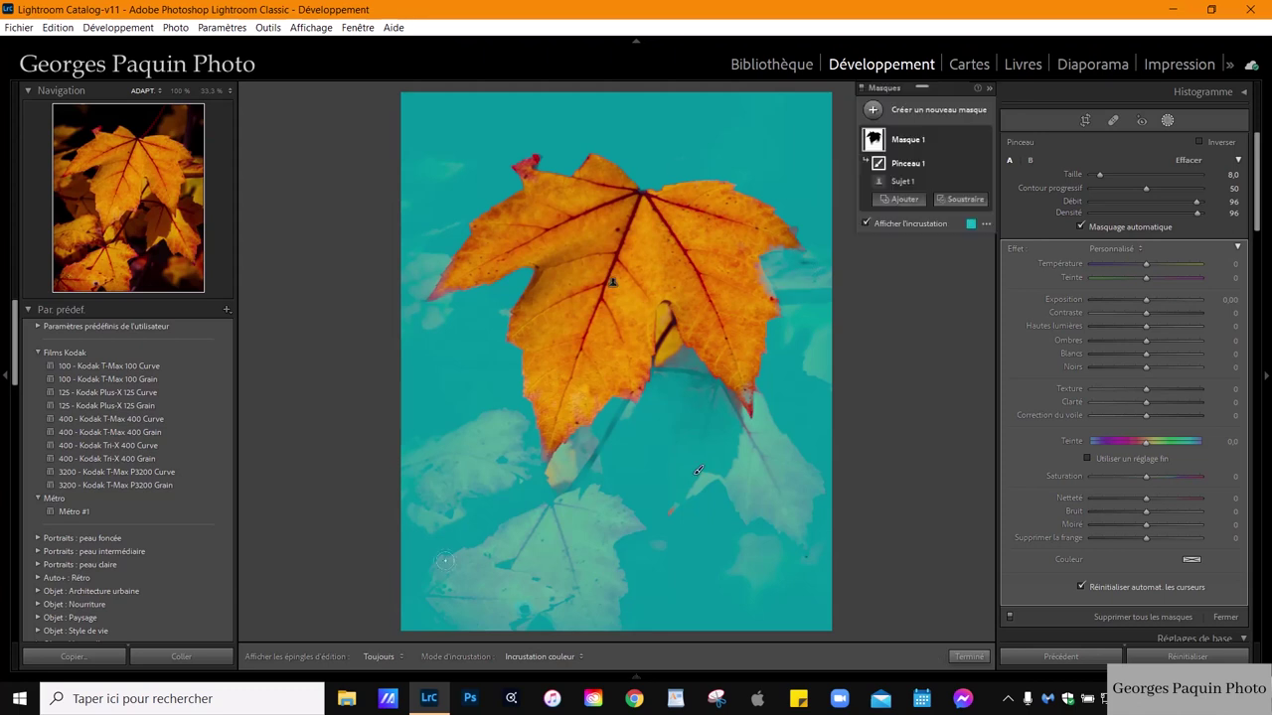
At 100% zoom, paint the mask over the pale shape below the leaf.
{"action": "left_click", "coordinate": [179, 91]}
{"action": "left_click_drag", "start_coordinate": [194, 169], "coordinate": [147, 185]}
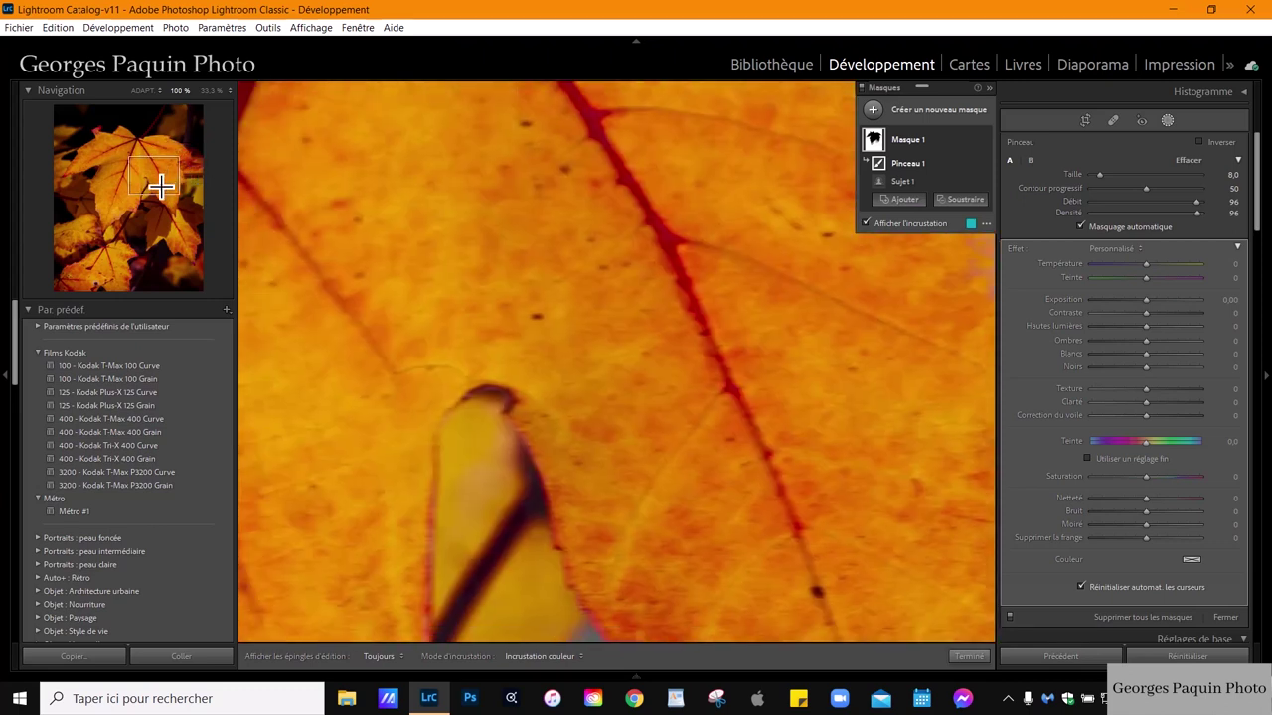
{"action": "key", "text": "h"}
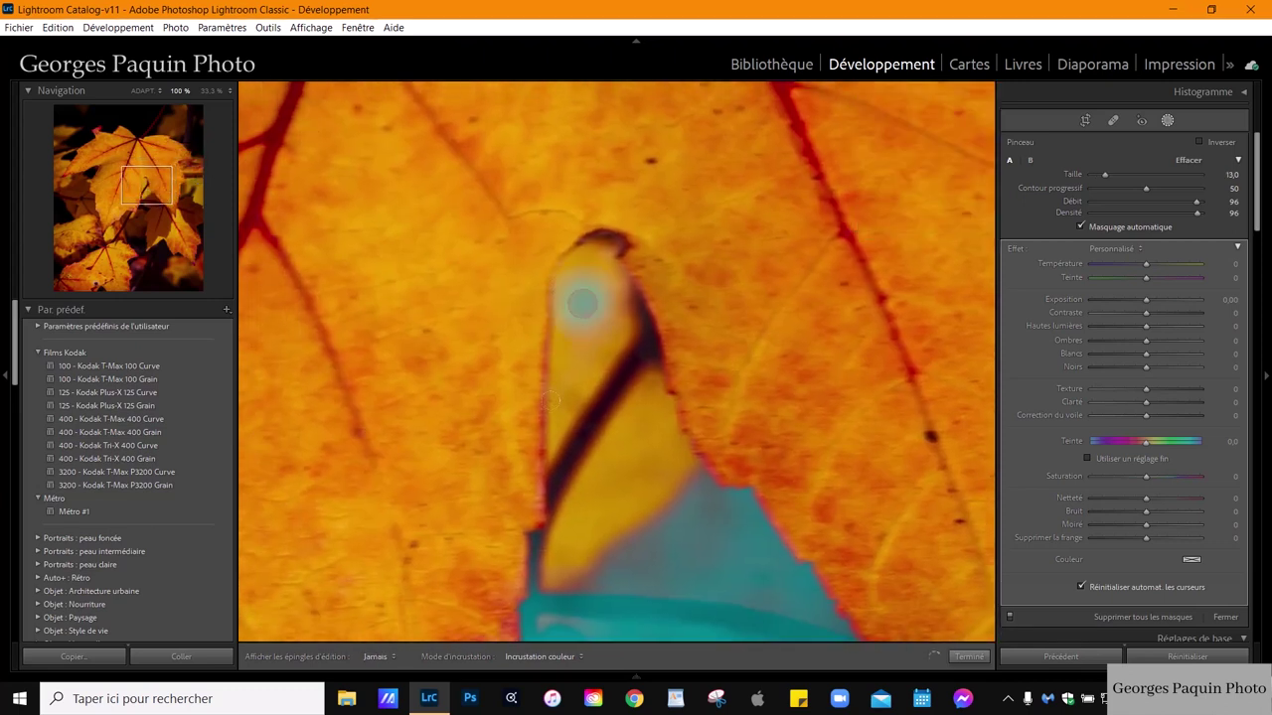
{"action": "mouse_move", "coordinate": [581, 298]}
{"action": "left_mouse_down"}
{"action": "mouse_move", "coordinate": [571, 256]}
{"action": "mouse_move", "coordinate": [586, 254]}
{"action": "mouse_move", "coordinate": [666, 511]}
{"action": "mouse_move", "coordinate": [606, 466]}
{"action": "mouse_move", "coordinate": [557, 497]}
{"action": "left_mouse_up"}
{"action": "mouse_move", "coordinate": [541, 434]}
{"action": "left_mouse_down"}
{"action": "mouse_move", "coordinate": [557, 572]}
{"action": "mouse_move", "coordinate": [651, 537]}
{"action": "mouse_move", "coordinate": [654, 497]}
{"action": "mouse_move", "coordinate": [705, 596]}
{"action": "mouse_move", "coordinate": [740, 497]}
{"action": "mouse_move", "coordinate": [635, 611]}
{"action": "mouse_move", "coordinate": [655, 591]}
{"action": "left_mouse_up"}
{"action": "key", "text": "h"}
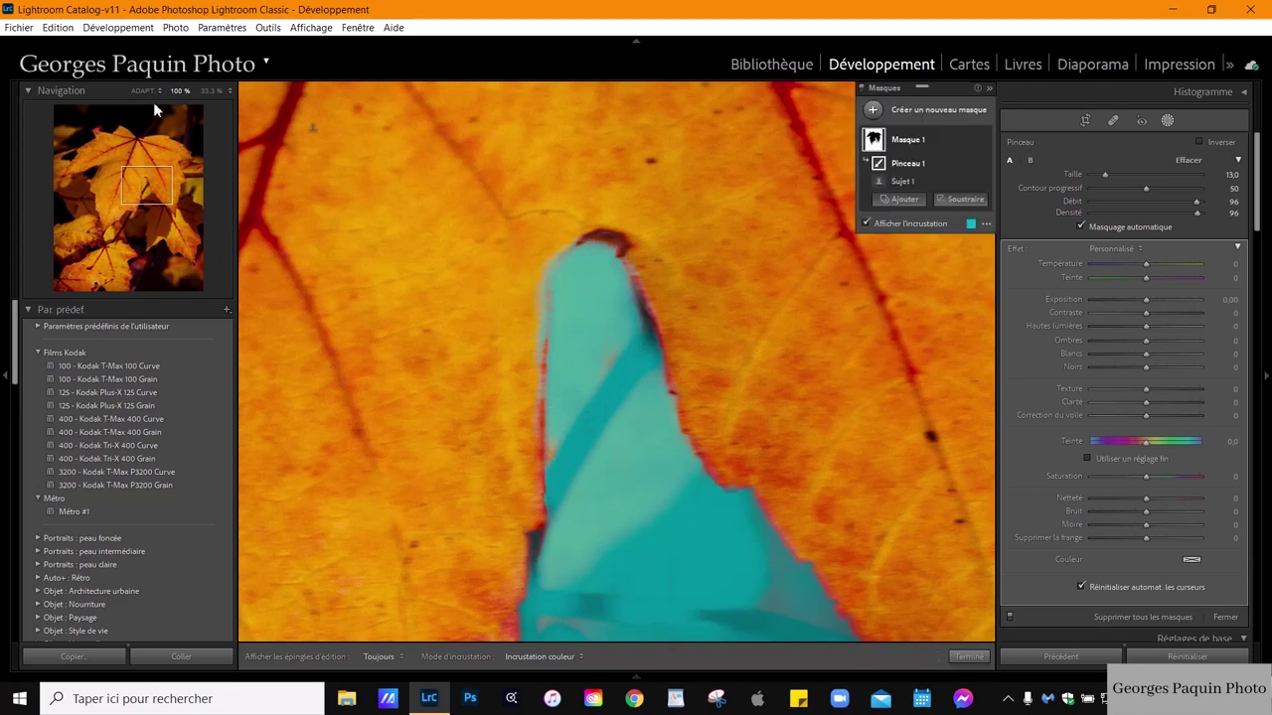
{"action": "left_click", "coordinate": [144, 91]}
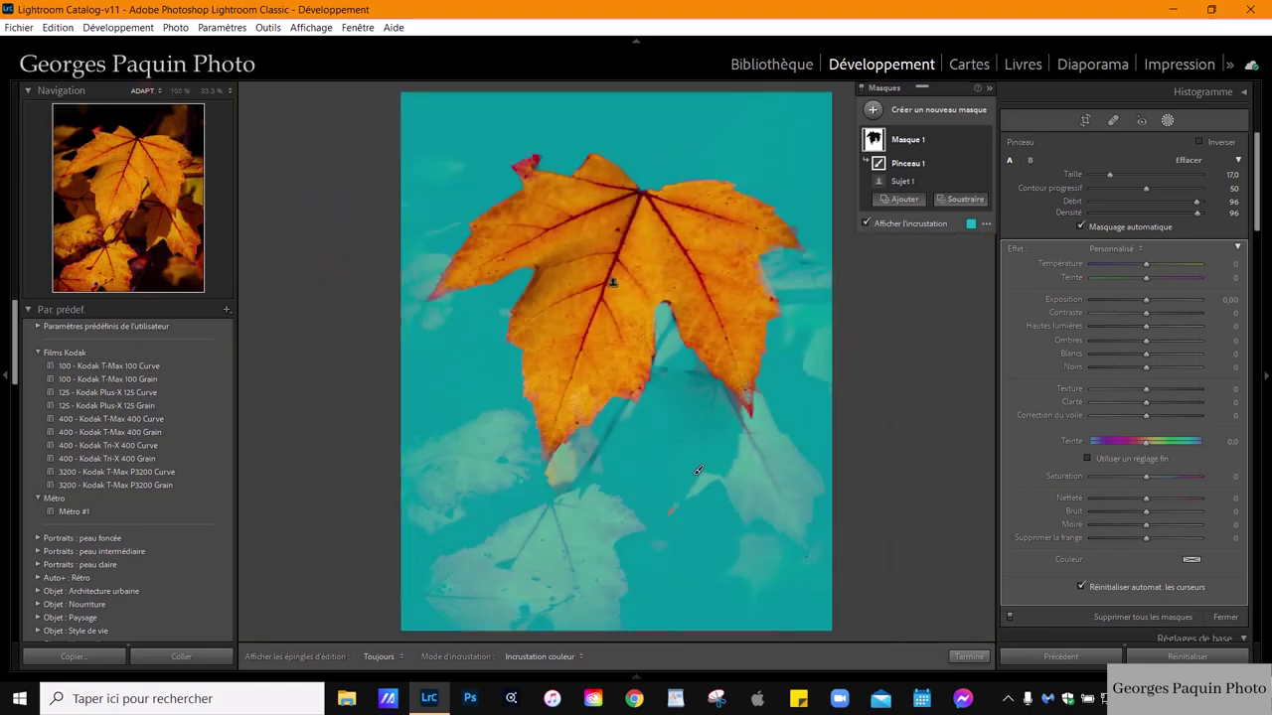
With a smaller brush, paint near the leaf's lower tip and turn off the mask overlay.
{"action": "key", "text": "bracketleft"}
{"action": "key", "text": "h"}
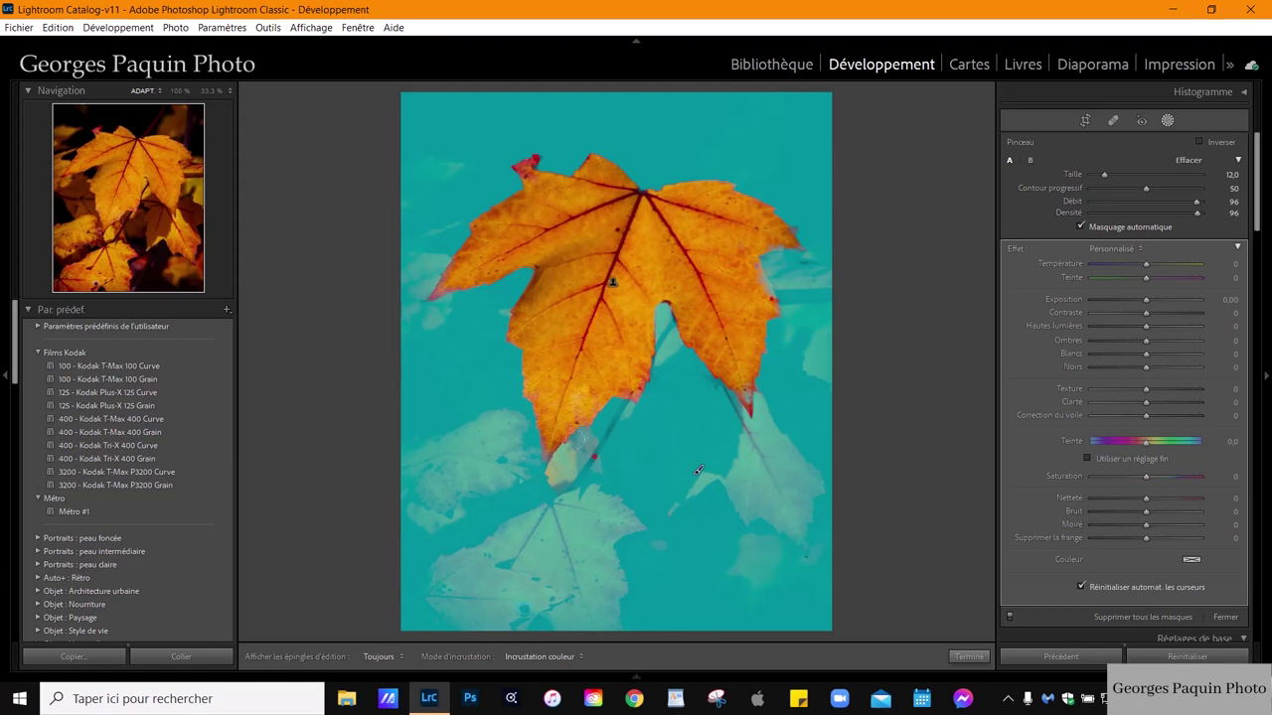
{"action": "left_click_drag", "start_coordinate": [588, 459], "coordinate": [561, 442]}
{"action": "key", "text": "h"}
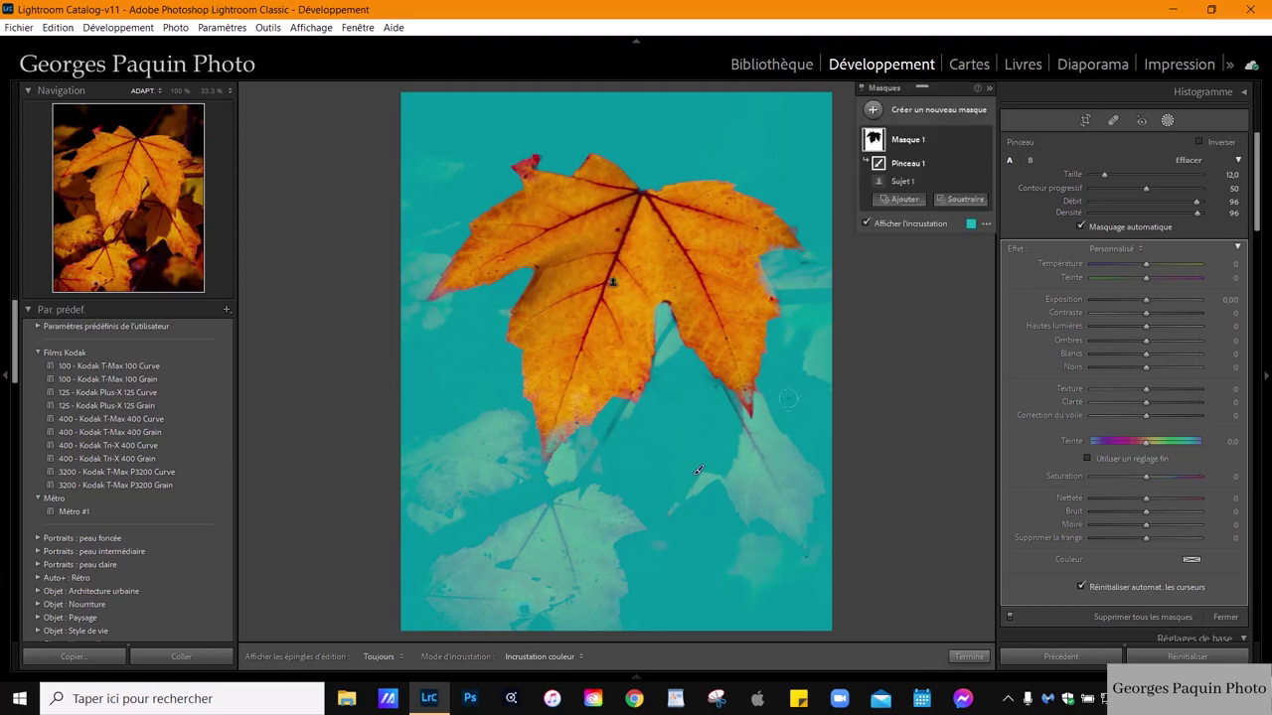
{"action": "left_click", "coordinate": [911, 226]}
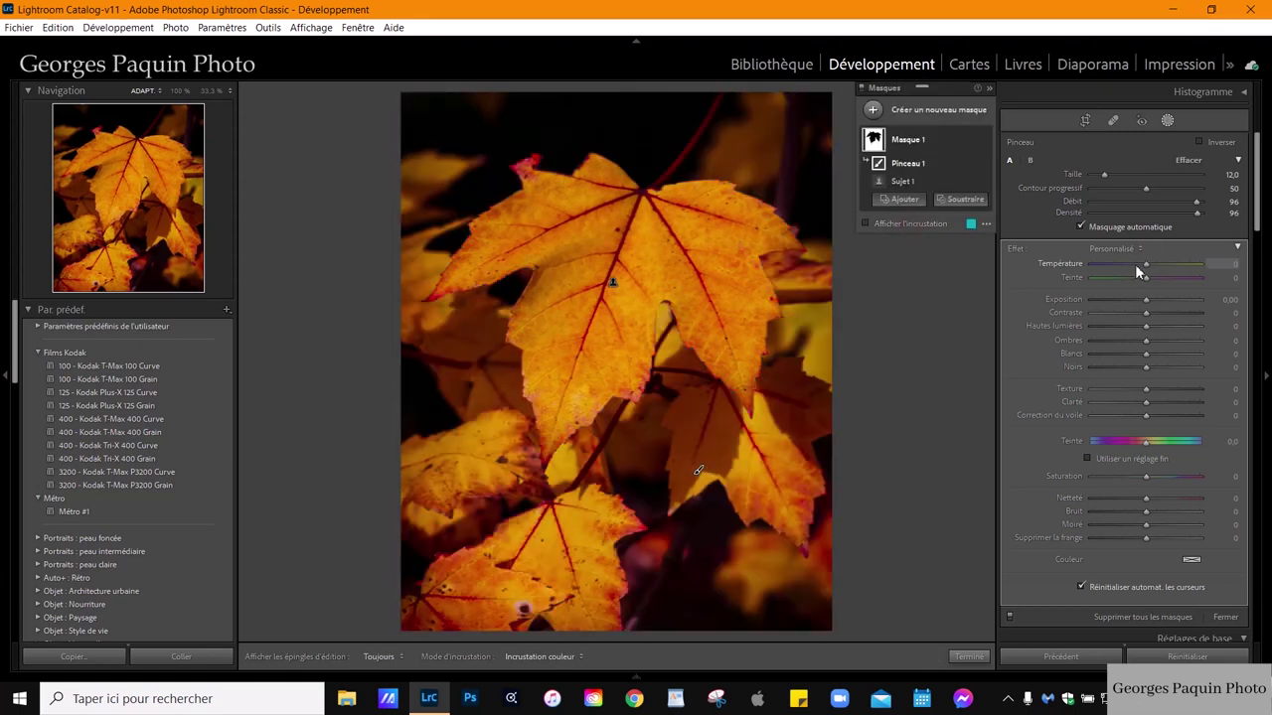
Lower the background mask's exposure to −0.50 and finish mask editing.
{"action": "left_click_drag", "start_coordinate": [1152, 305], "coordinate": [1143, 300]}
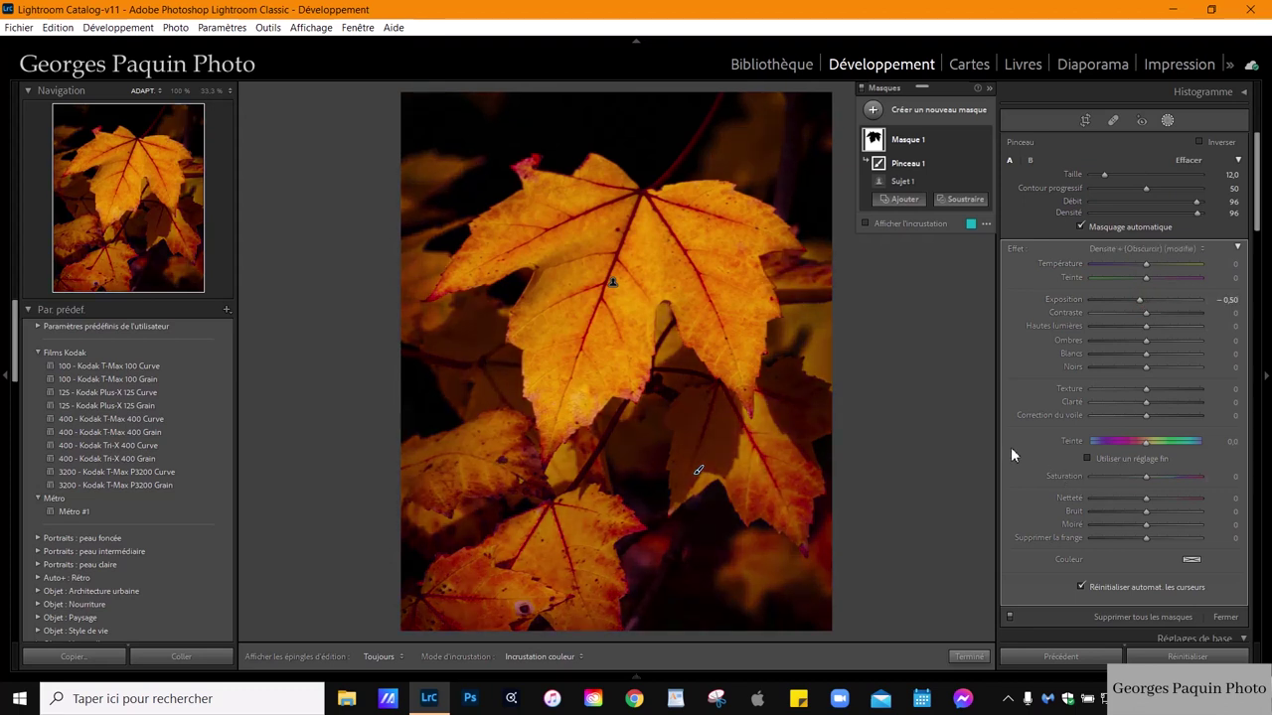
{"action": "left_click", "coordinate": [969, 656]}
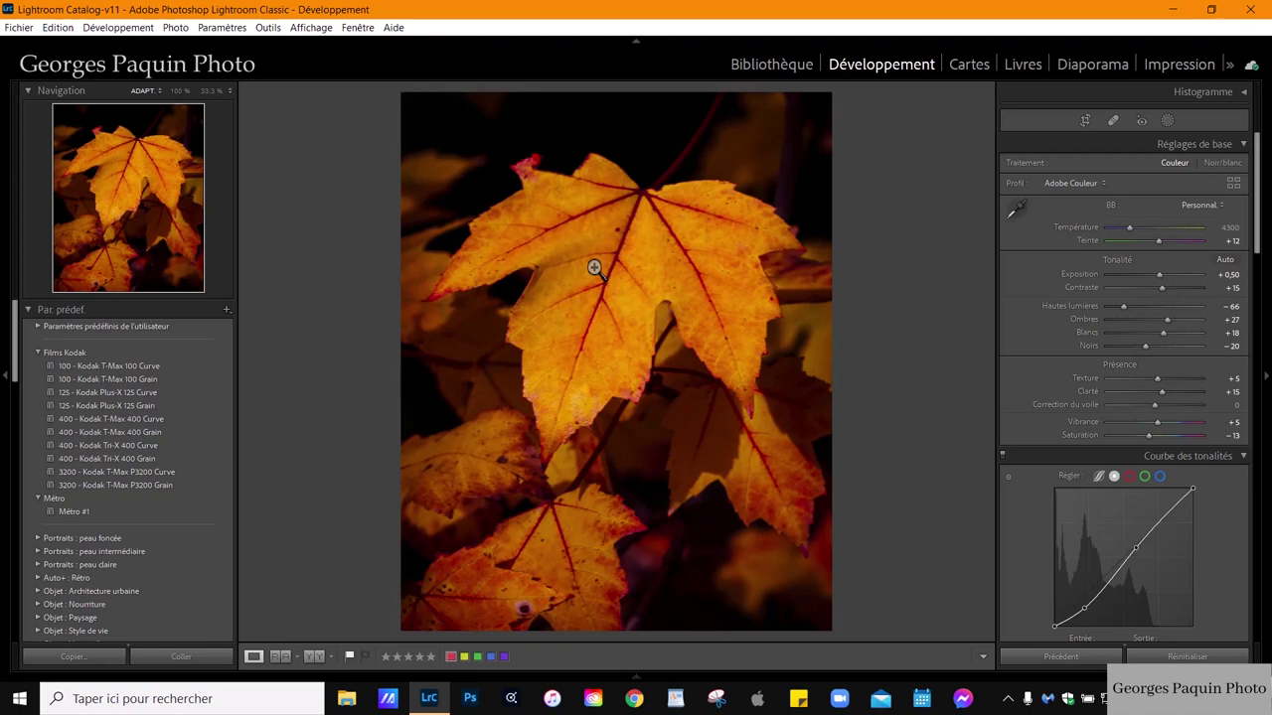
Open the red-orange maple leaves photo _2GP6098 in Développement and show the new-mask choices.
{"action": "key", "text": "g"}
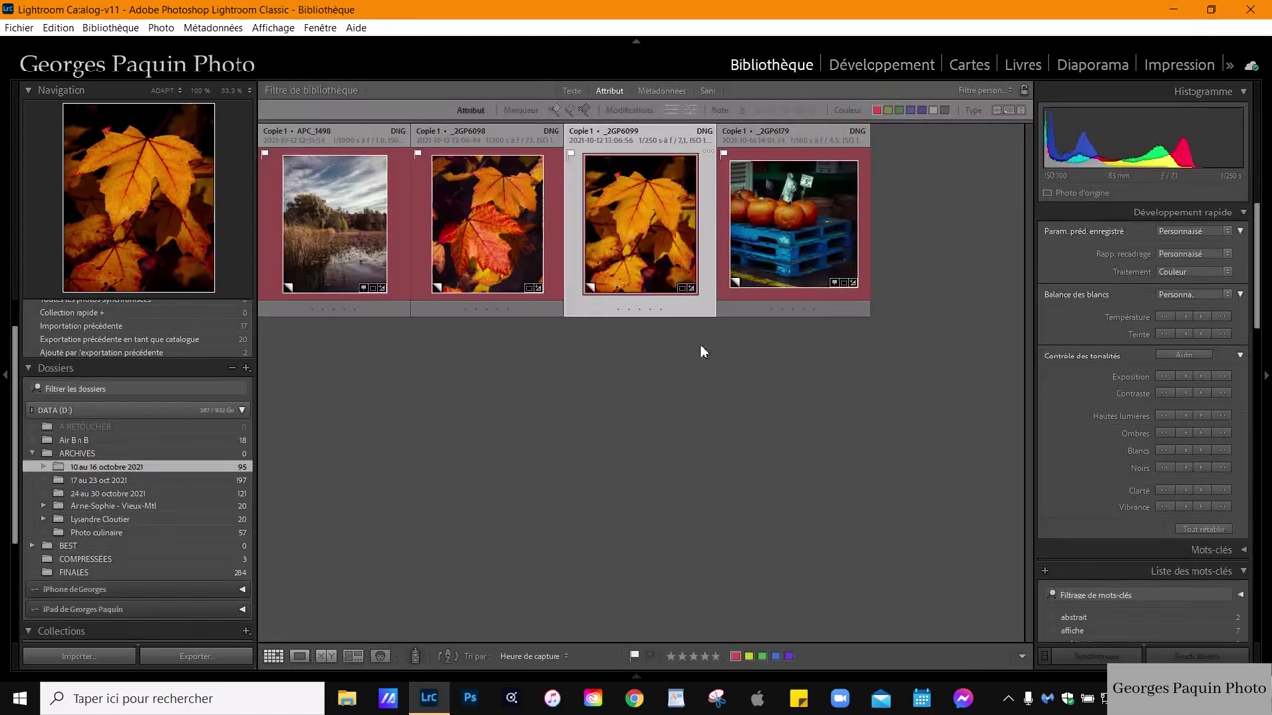
{"action": "double_click", "coordinate": [495, 262]}
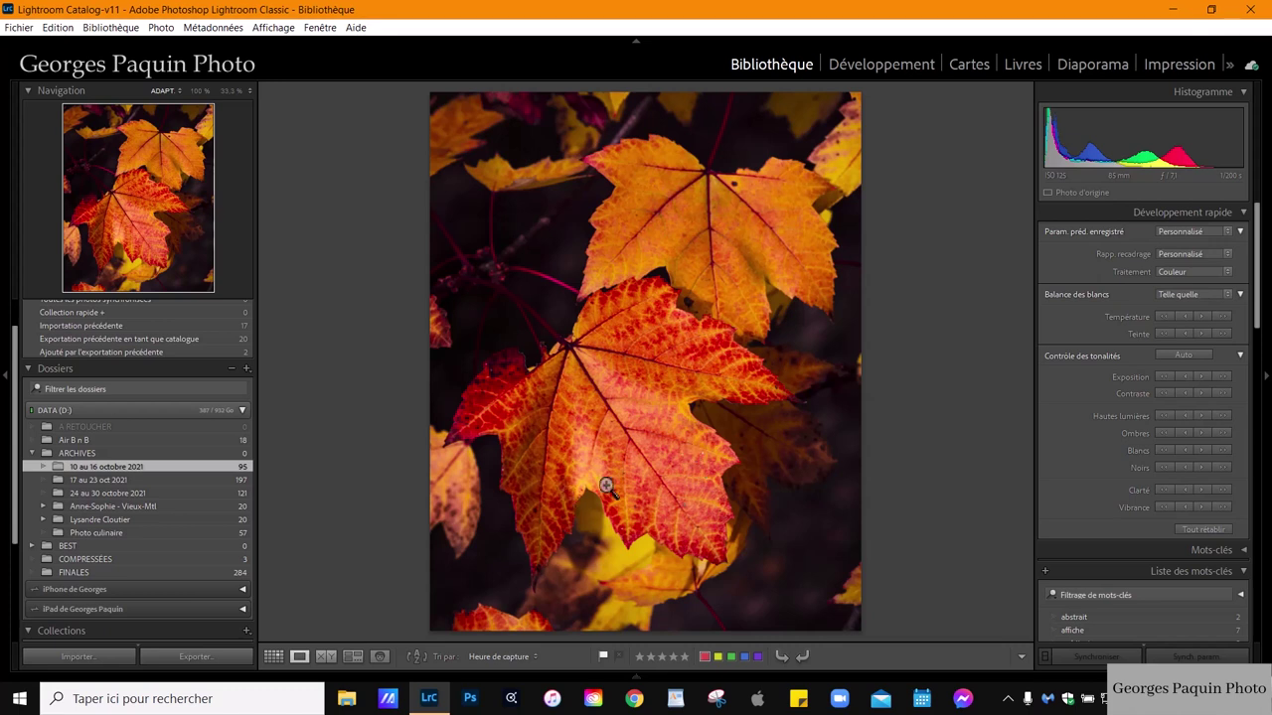
{"action": "left_click", "coordinate": [880, 66]}
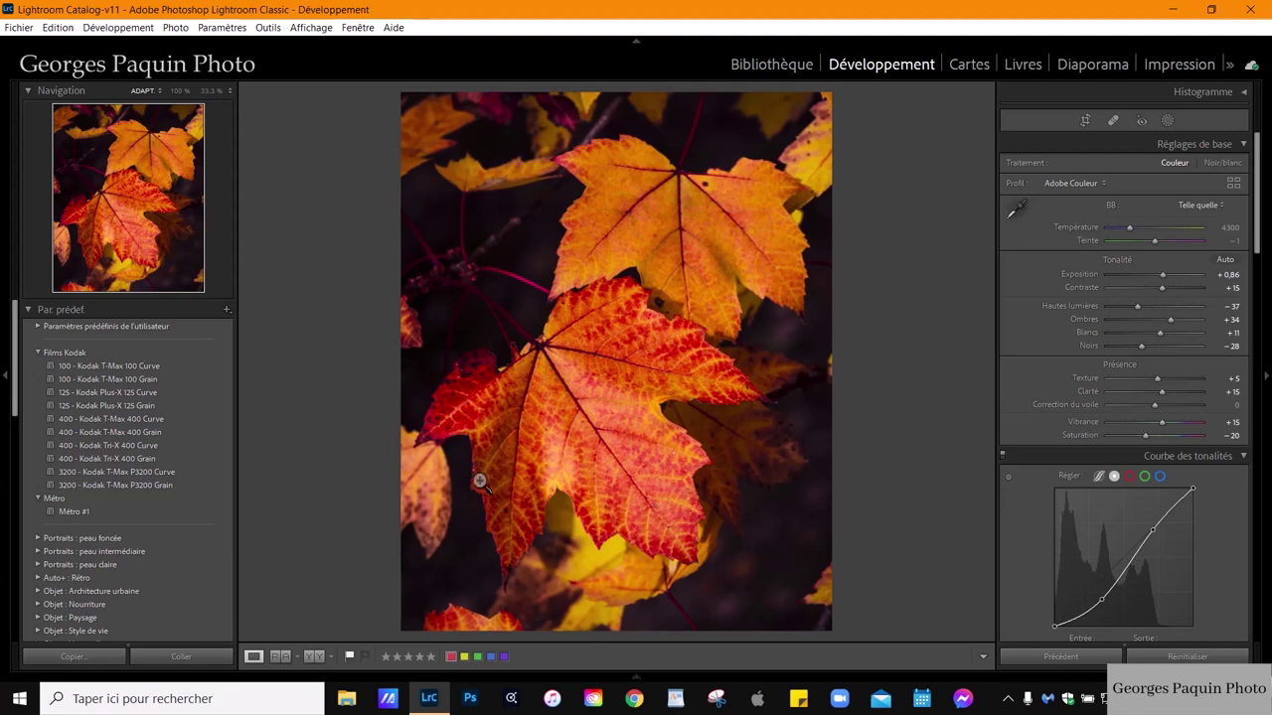
{"action": "left_click", "coordinate": [1167, 121]}
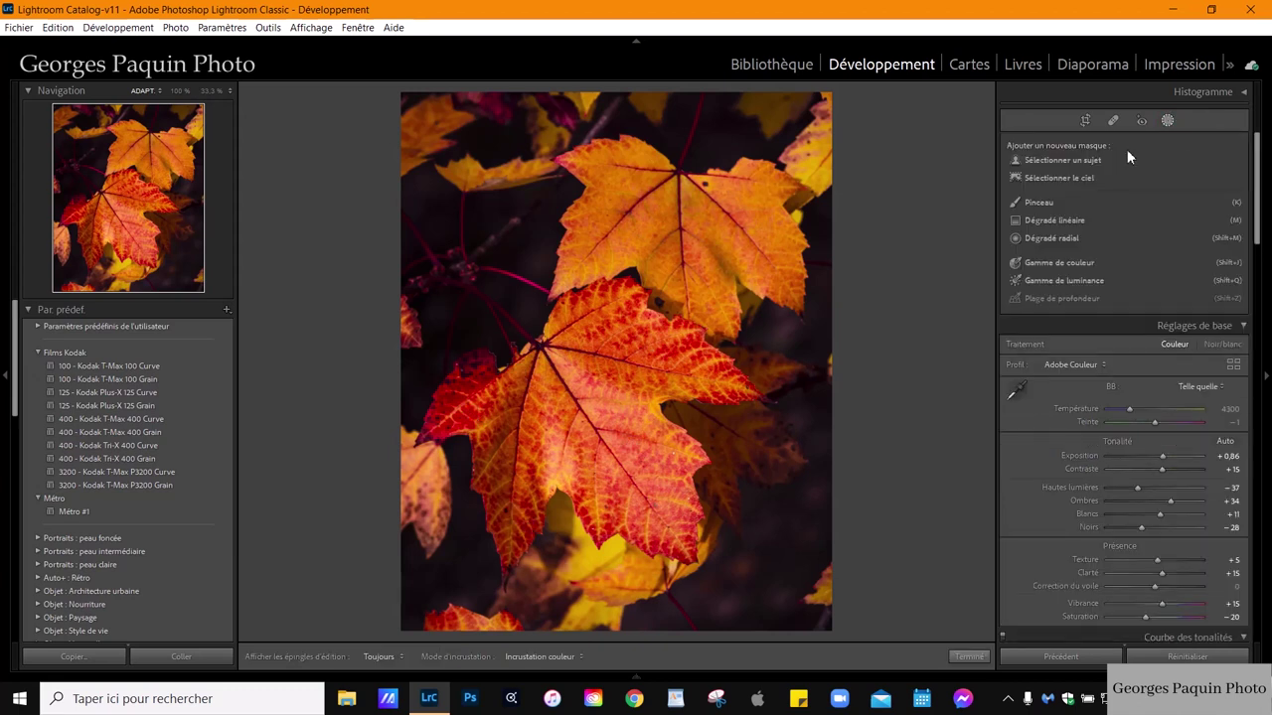
Create a Sélectionner un sujet mask on the maple leaves and open its options menu.
{"action": "left_click", "coordinate": [1092, 159]}
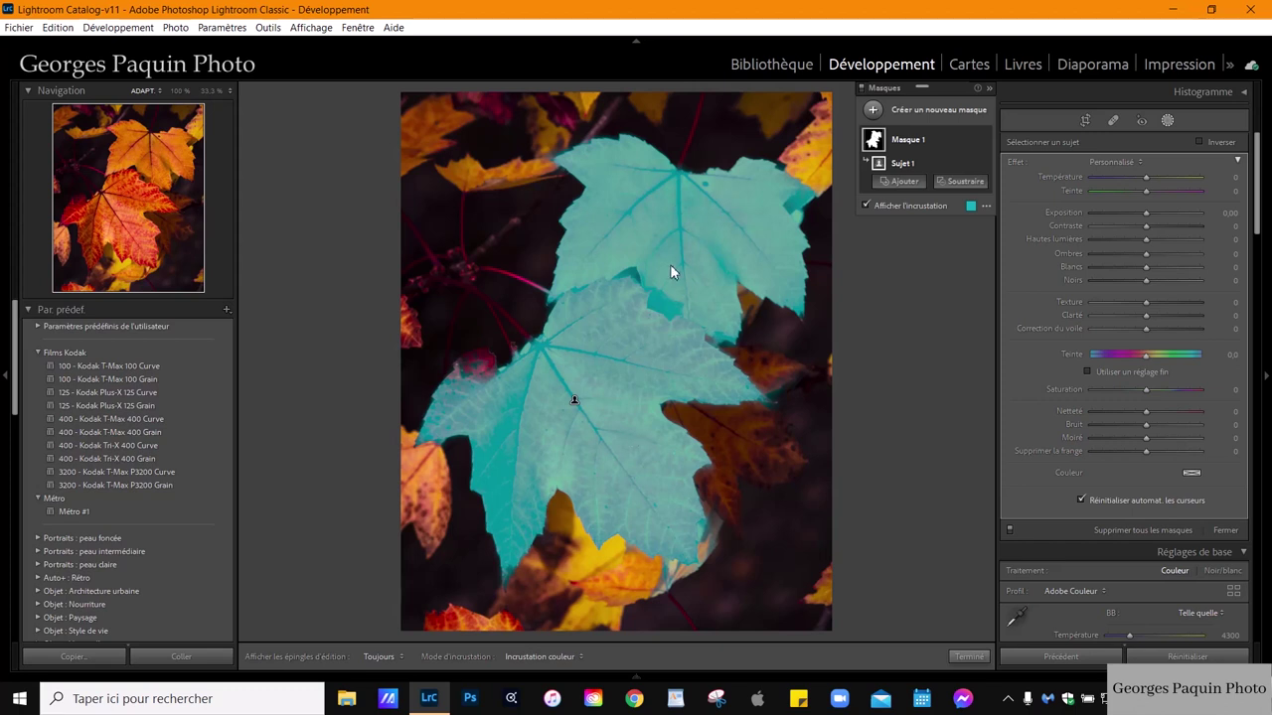
{"action": "mouse_move", "coordinate": [626, 325]}
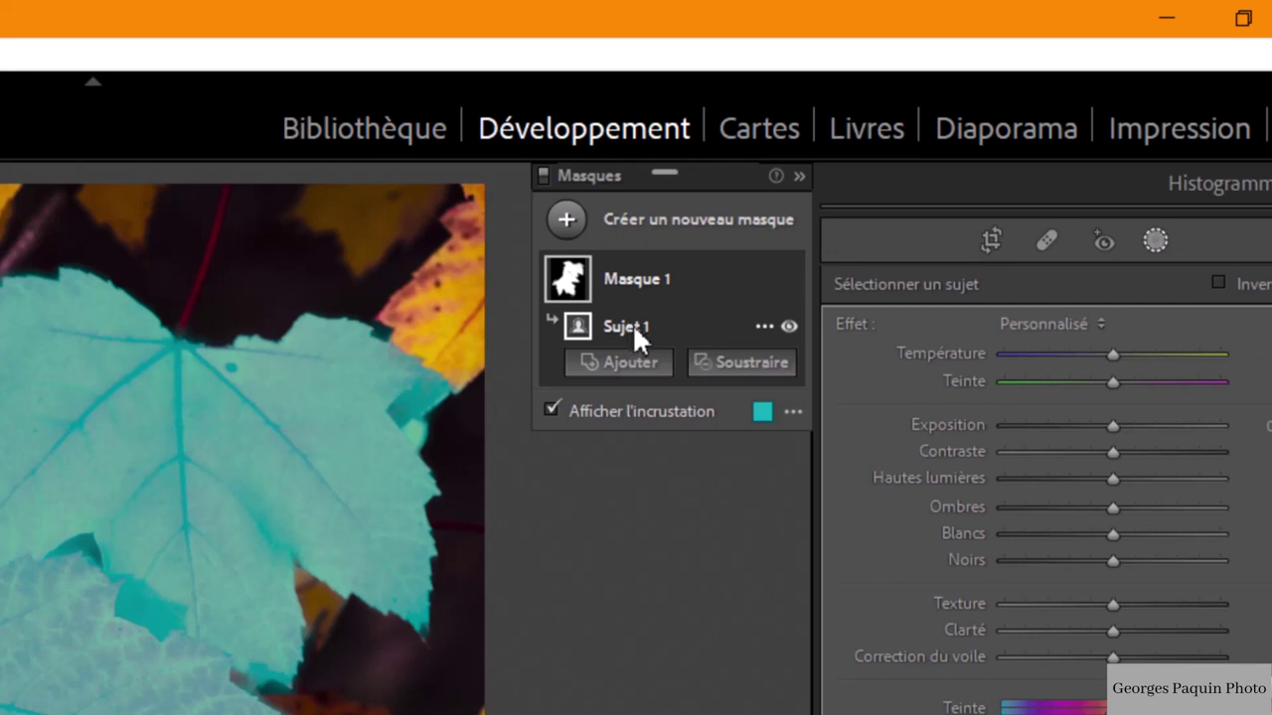
{"action": "left_click", "coordinate": [769, 326]}
Invert Sujet 1 to the background, set Exposure to −0.50, and toggle Masque 1 to compare.
{"action": "left_click", "coordinate": [865, 420]}
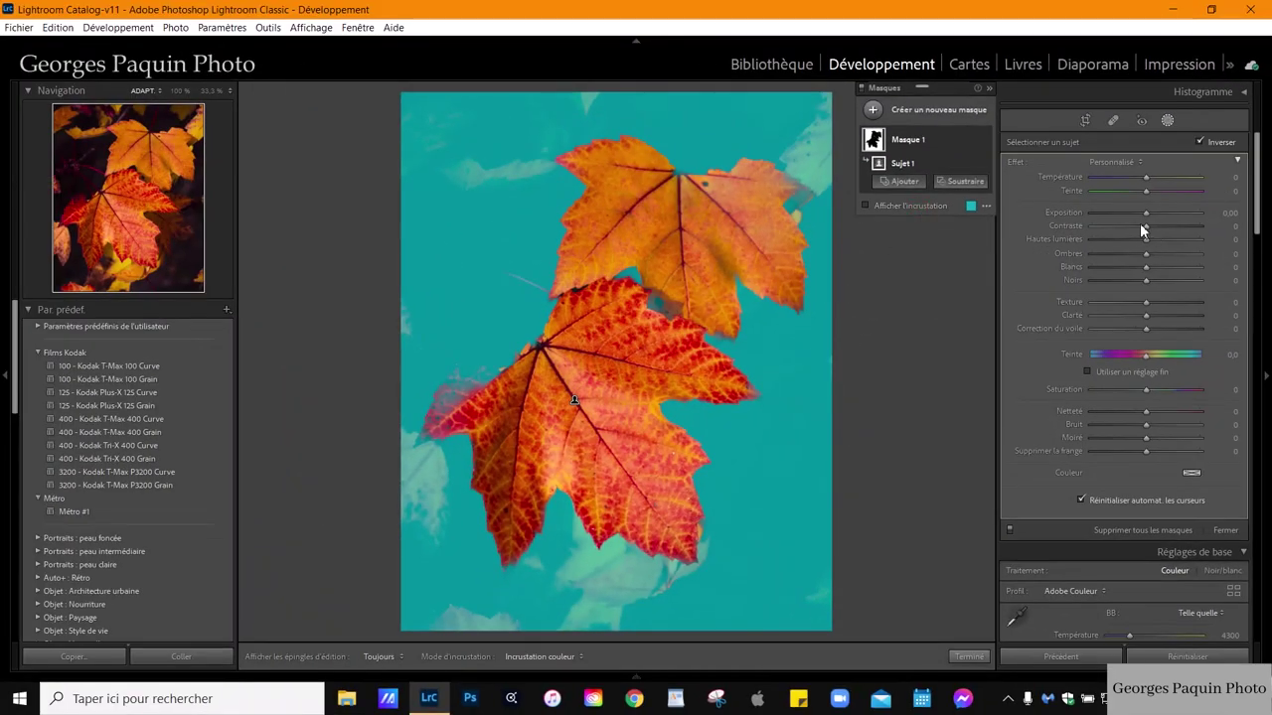
{"action": "left_click_drag", "start_coordinate": [1147, 214], "coordinate": [1140, 214]}
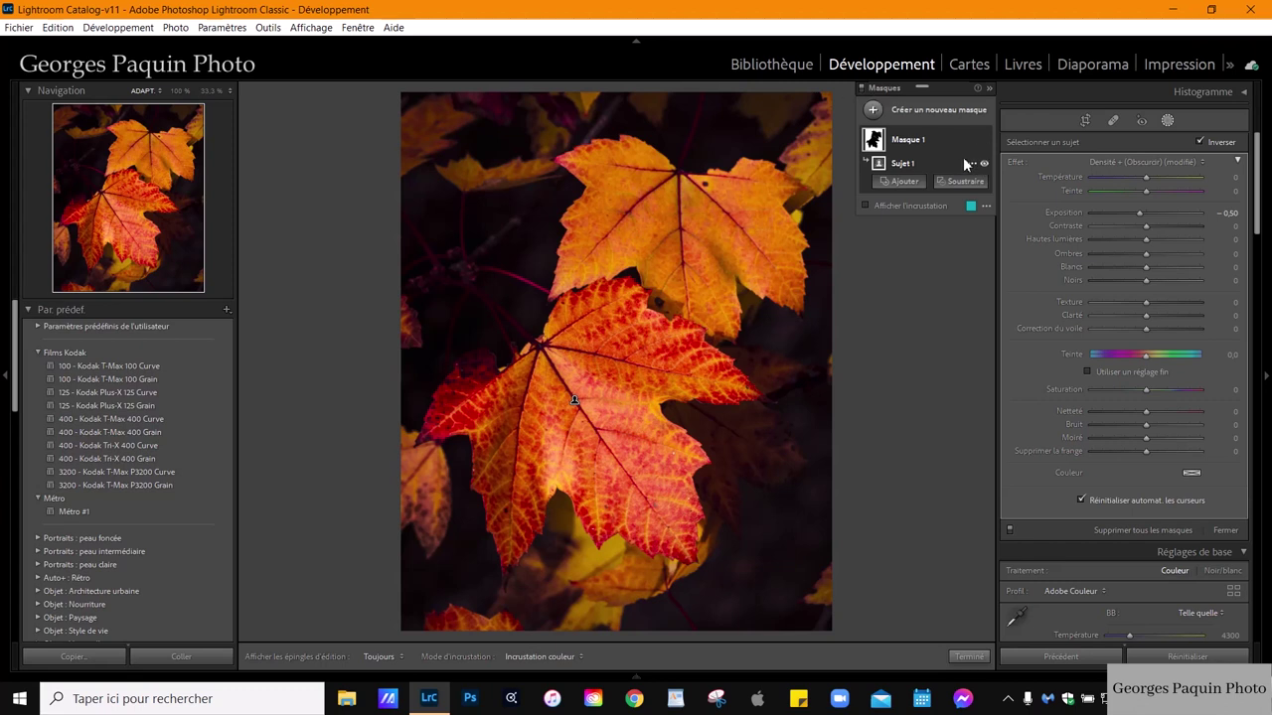
{"action": "mouse_move", "coordinate": [924, 140]}
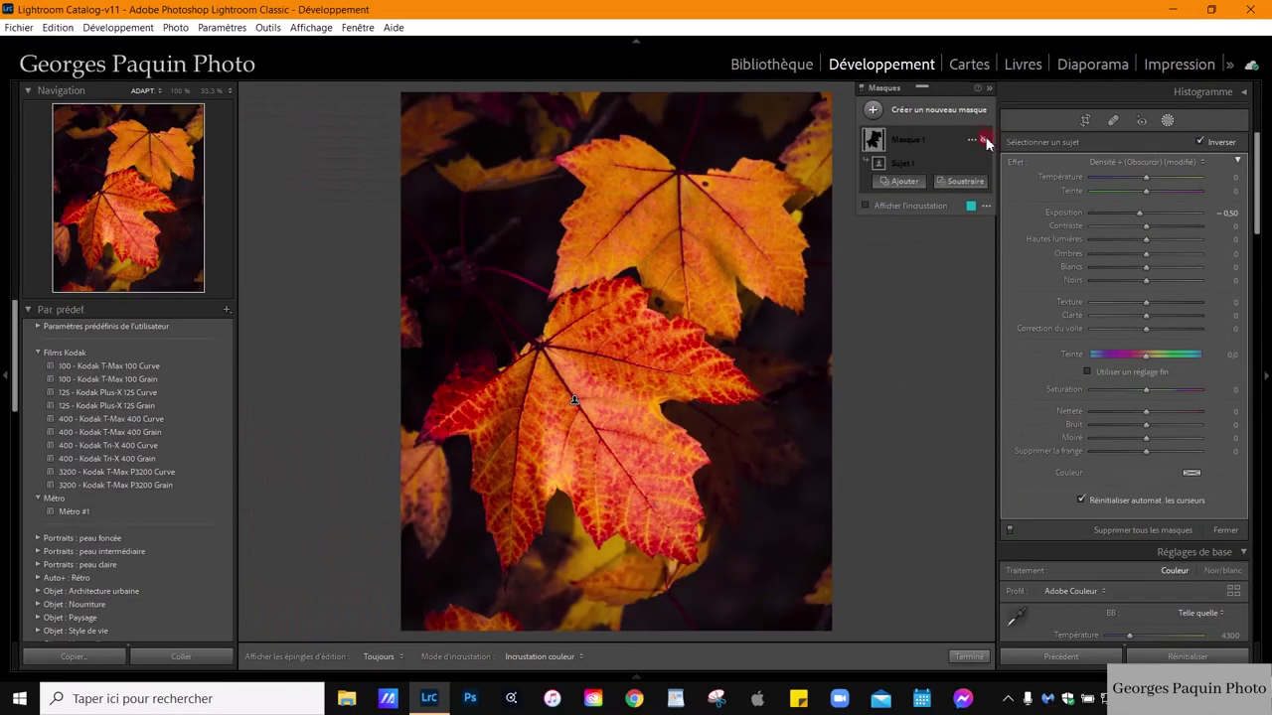
{"action": "left_click", "coordinate": [984, 141]}
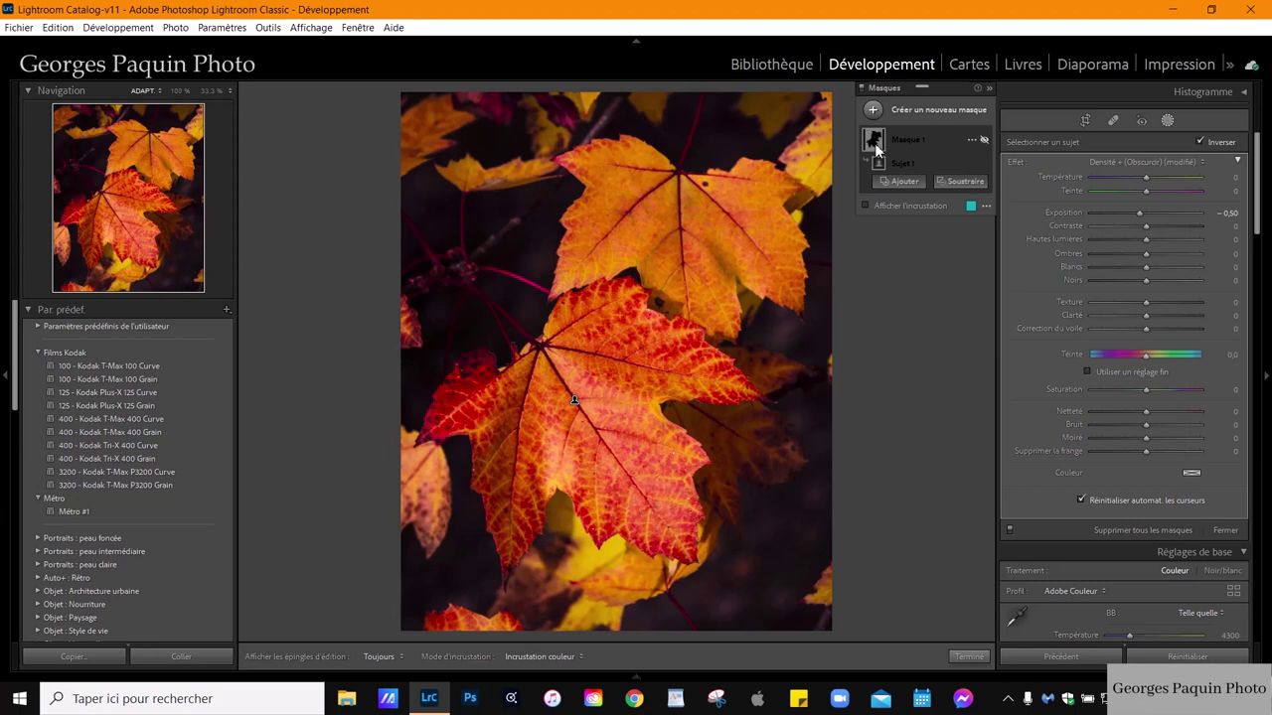
{"action": "left_click", "coordinate": [983, 139]}
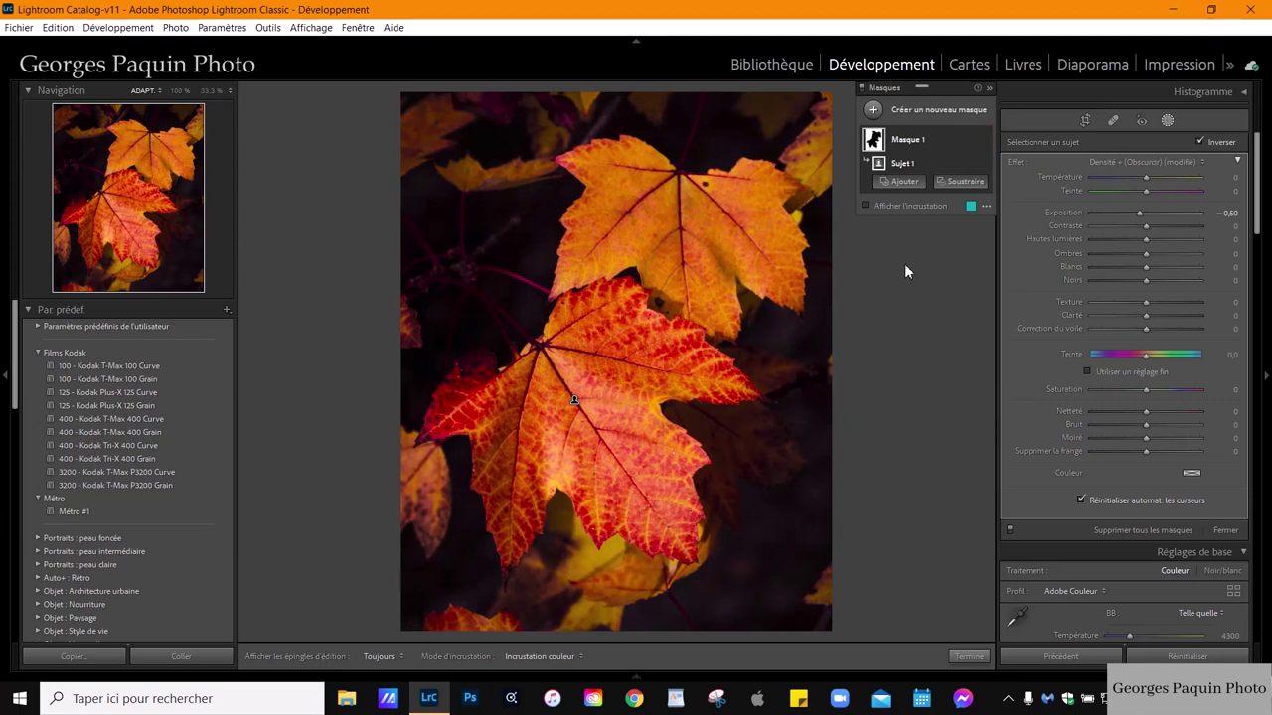
Finish masking, switch to the pumpkins-on-blue-pallets photo, and show the new-mask choices.
{"action": "left_click", "coordinate": [967, 657]}
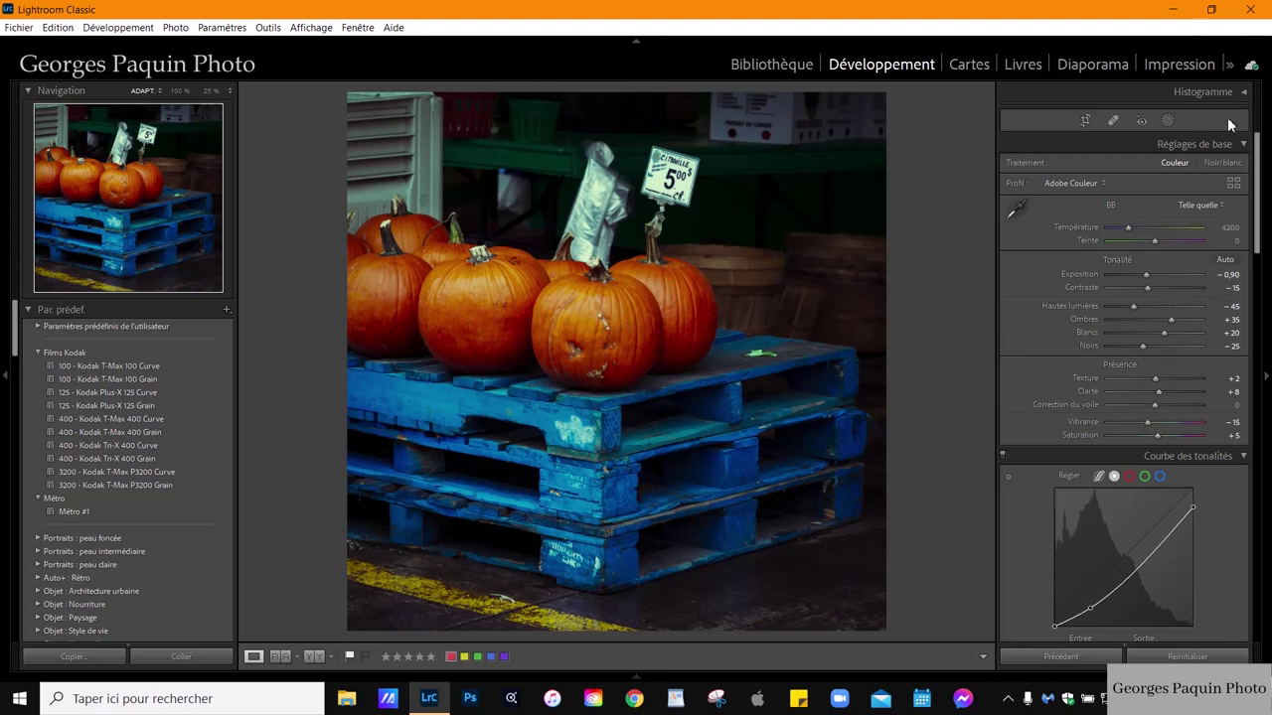
{"action": "left_click", "coordinate": [1167, 121]}
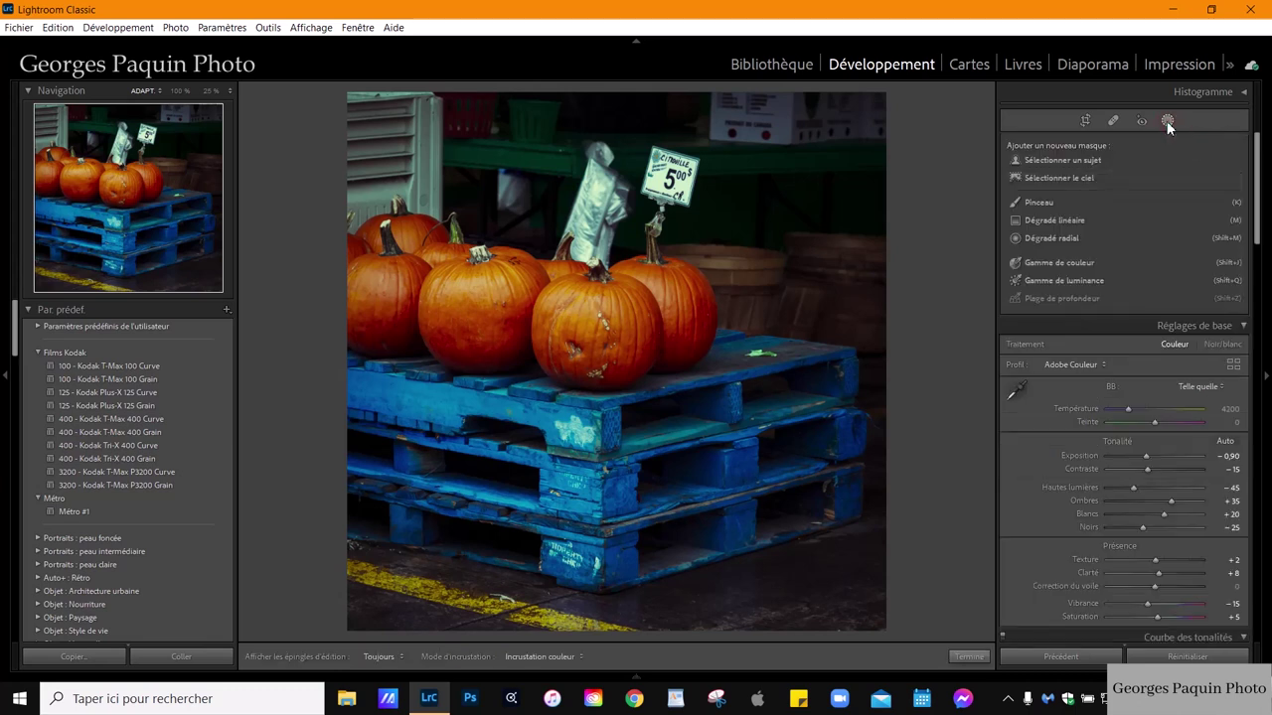
Add a Gamme de luminance mask and set its range to 79/98.
{"action": "left_click", "coordinate": [1088, 280]}
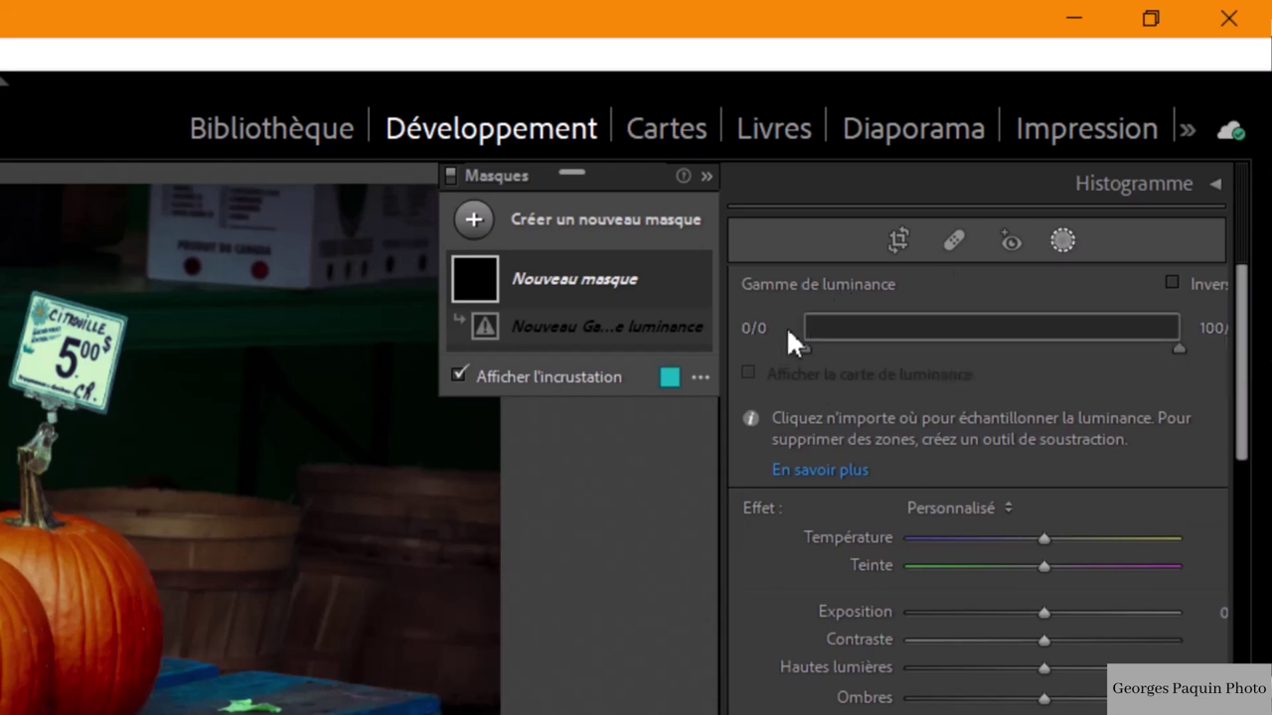
{"action": "left_click_drag", "start_coordinate": [795, 320], "coordinate": [900, 338]}
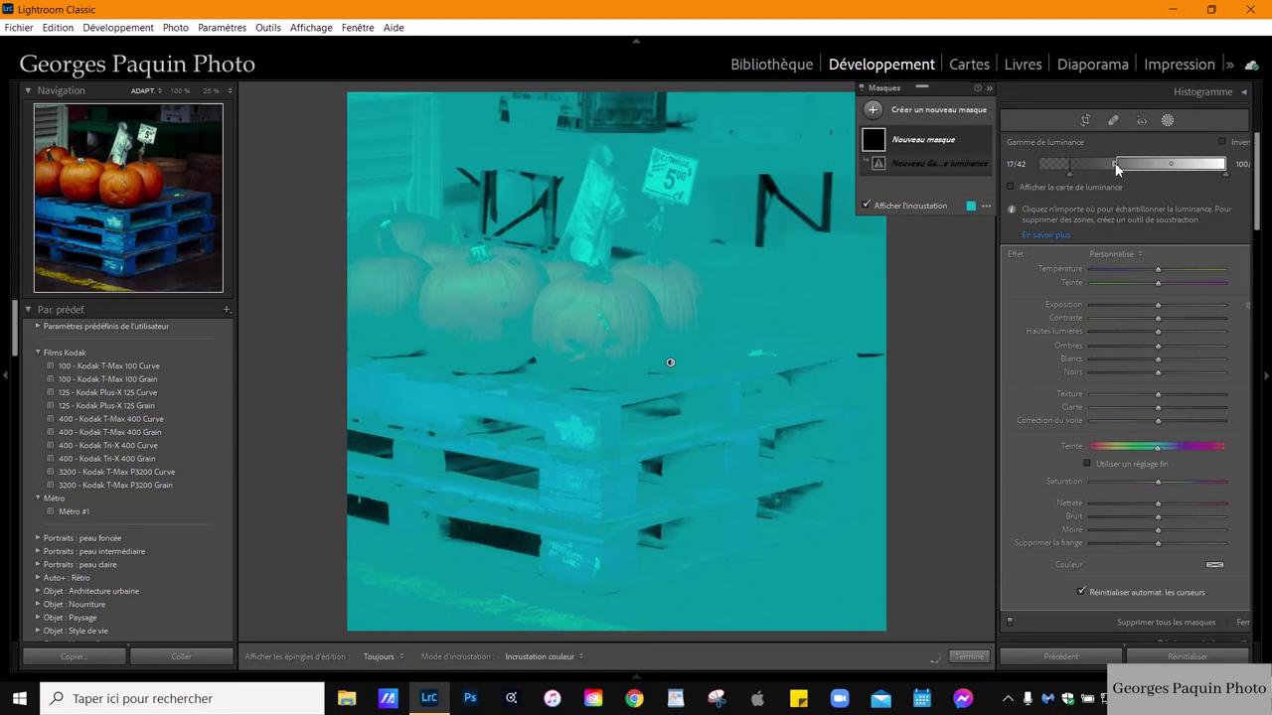
{"action": "mouse_move", "coordinate": [1085, 170]}
{"action": "left_mouse_down"}
{"action": "mouse_move", "coordinate": [1177, 186]}
{"action": "mouse_move", "coordinate": [1212, 176]}
{"action": "left_mouse_up"}
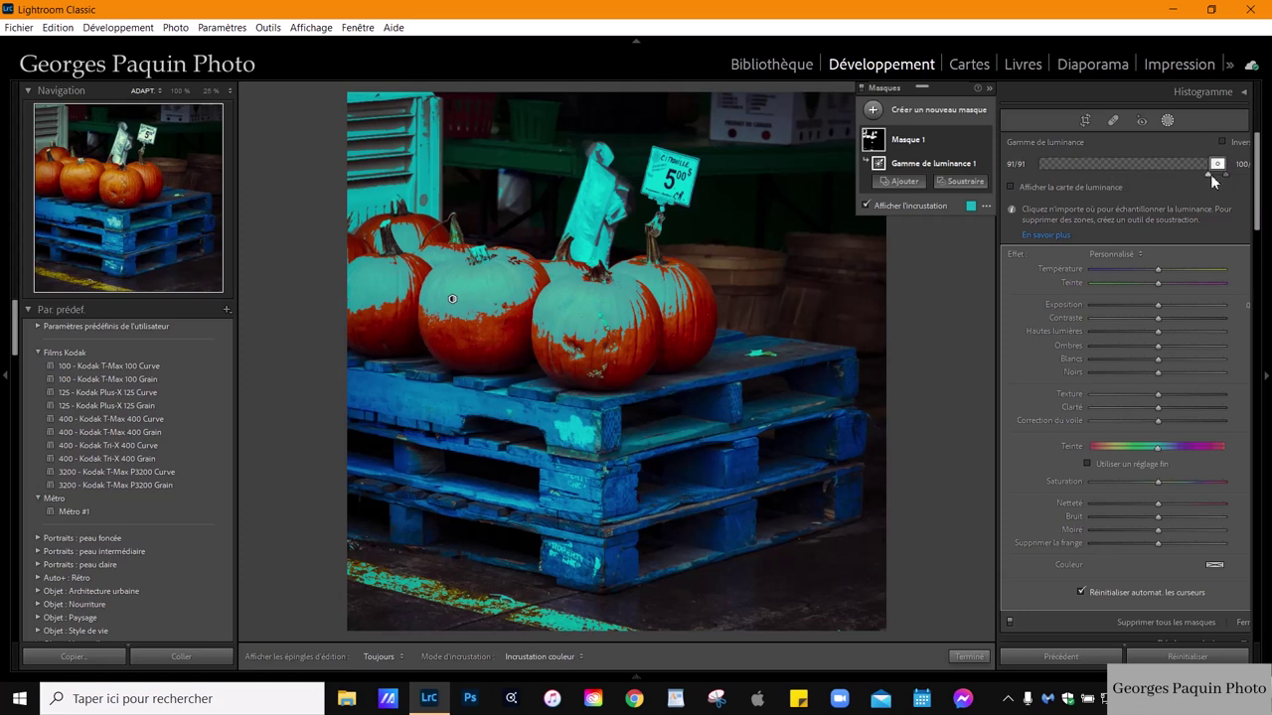
{"action": "left_click_drag", "start_coordinate": [1208, 173], "coordinate": [1186, 194]}
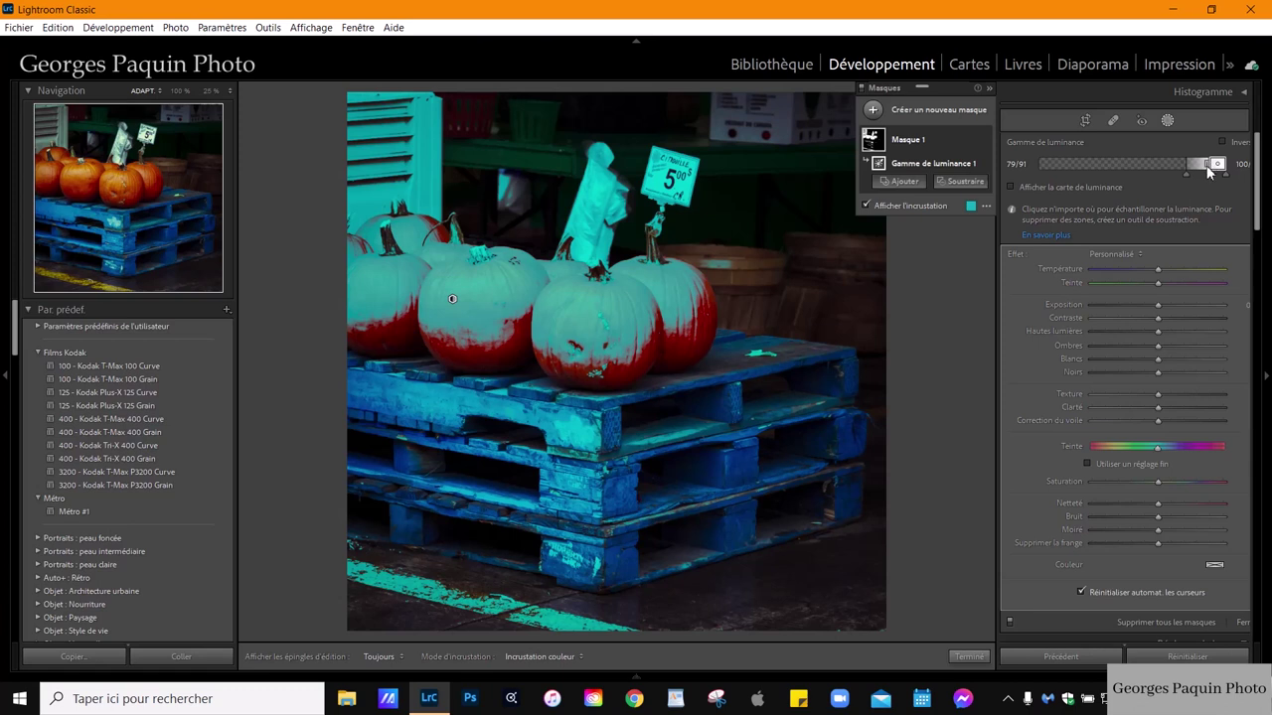
{"action": "left_click_drag", "start_coordinate": [1210, 169], "coordinate": [1221, 164]}
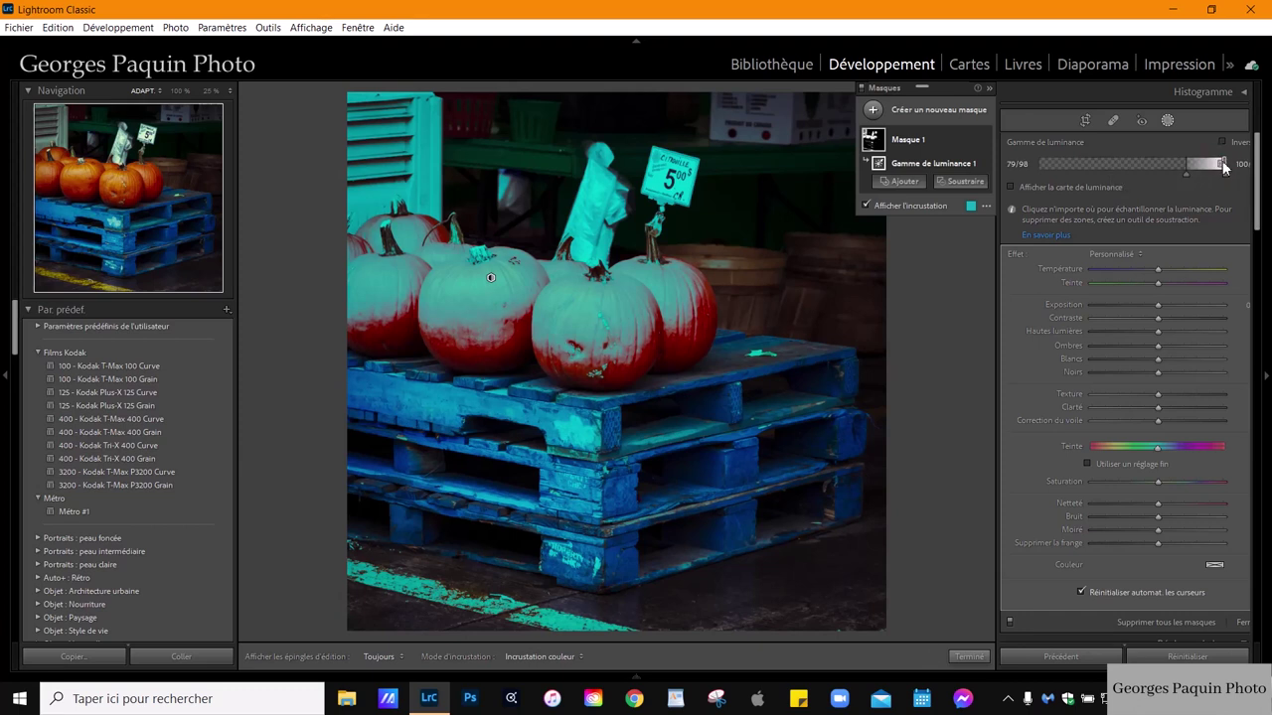
Extend the luminance range's upper limit to 98 and bring up Masque 1's context menu.
{"action": "left_click_drag", "start_coordinate": [1220, 165], "coordinate": [1194, 172]}
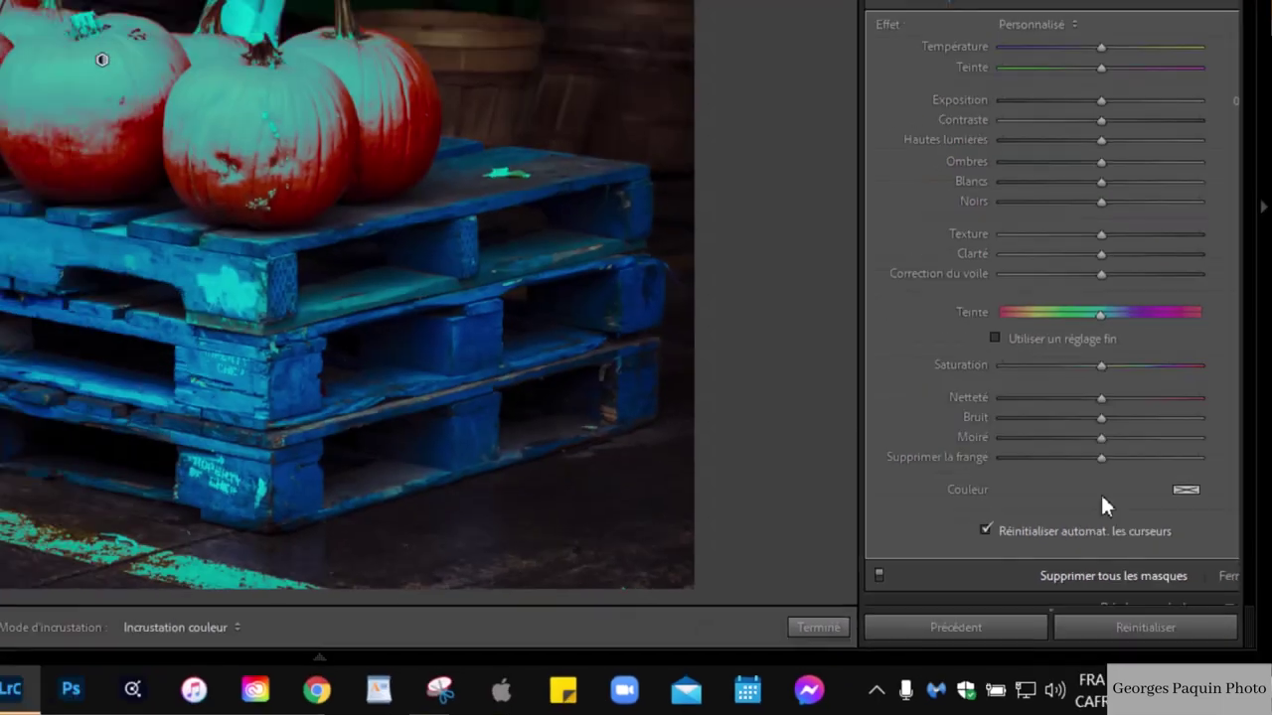
{"action": "mouse_move", "coordinate": [923, 140]}
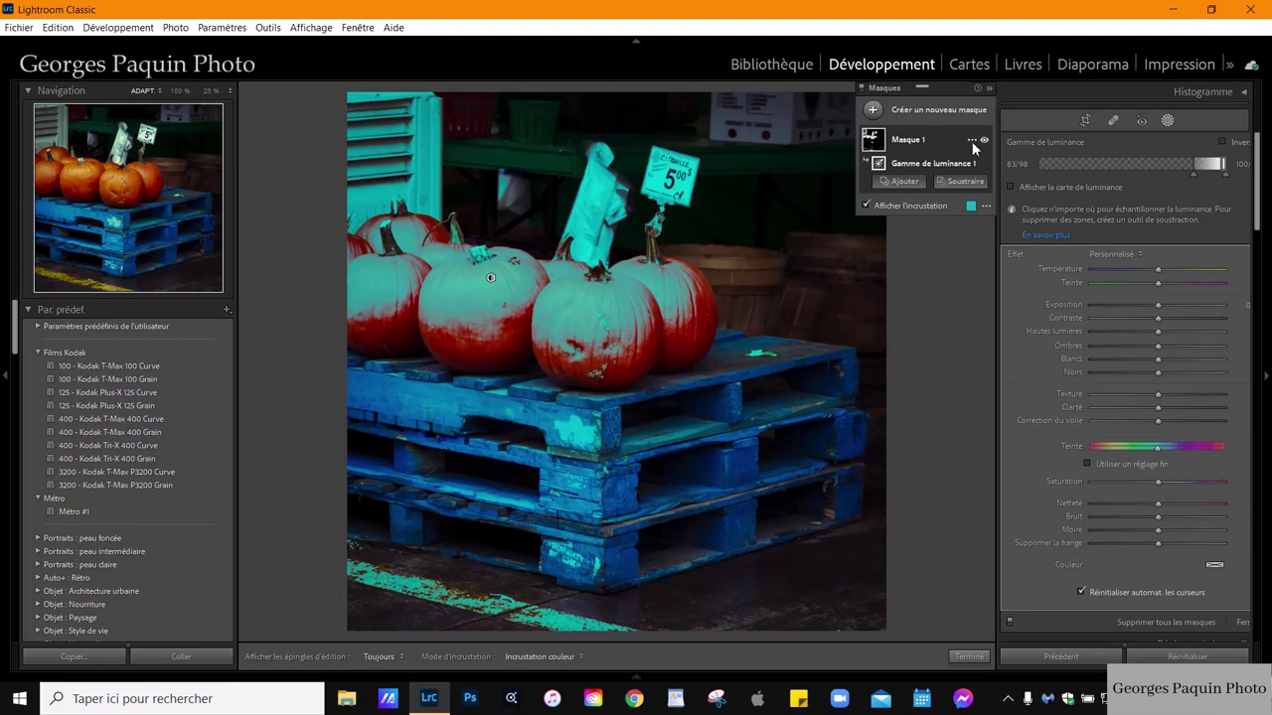
{"action": "left_click", "coordinate": [973, 143]}
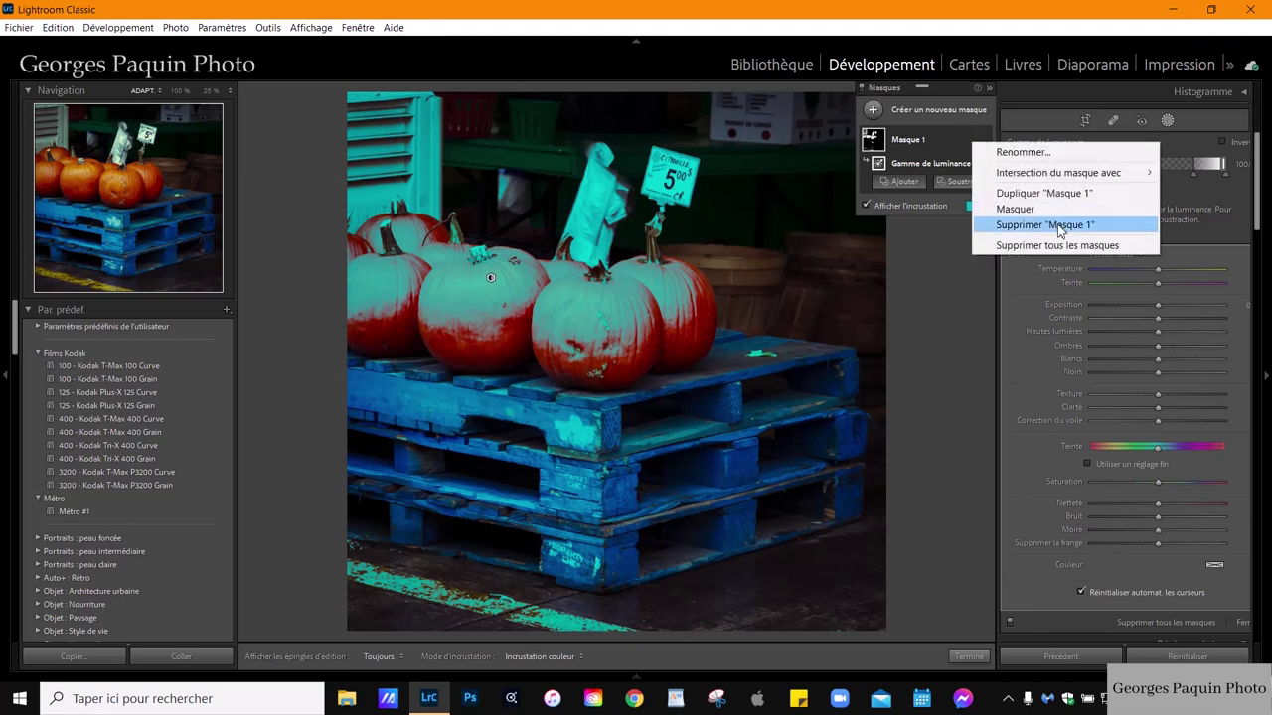
Delete Masque 1, the luminance mask, from the pumpkins photo.
{"action": "left_click", "coordinate": [1059, 225]}
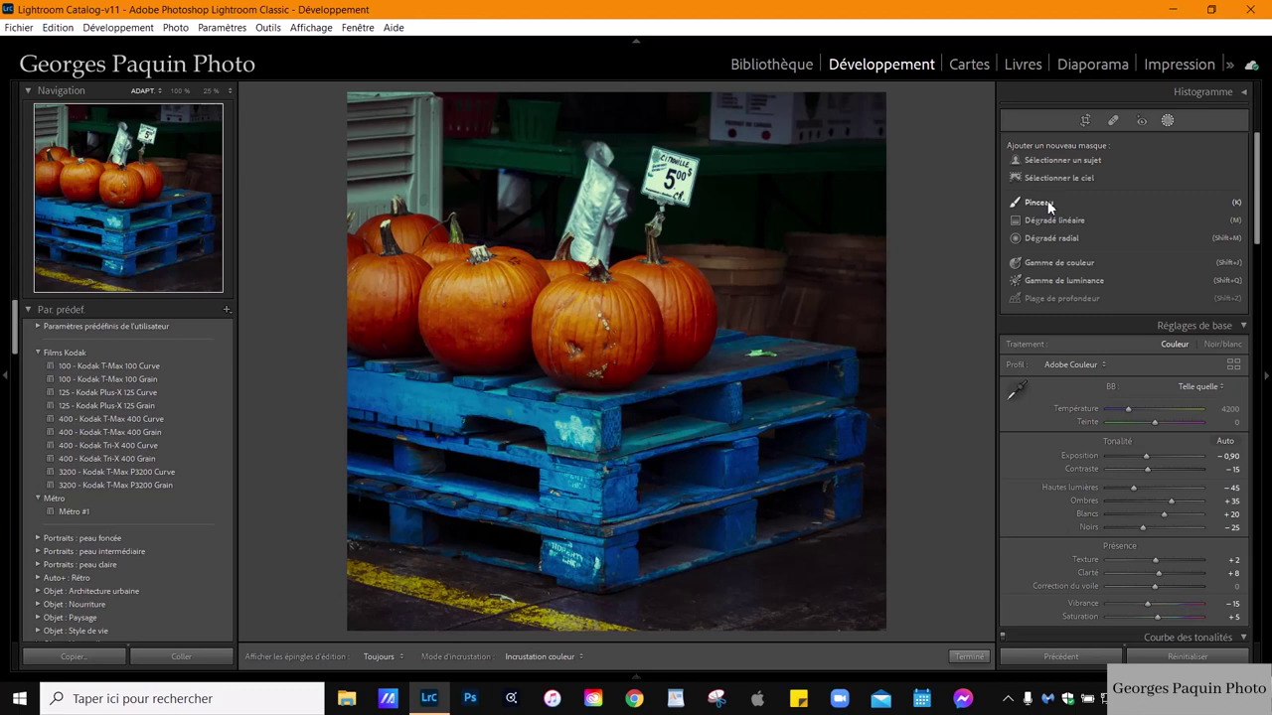
Paint a new Pinceau brush mask across the pumpkins, holding Alt to reveal Intersection.
{"action": "left_click", "coordinate": [1048, 203]}
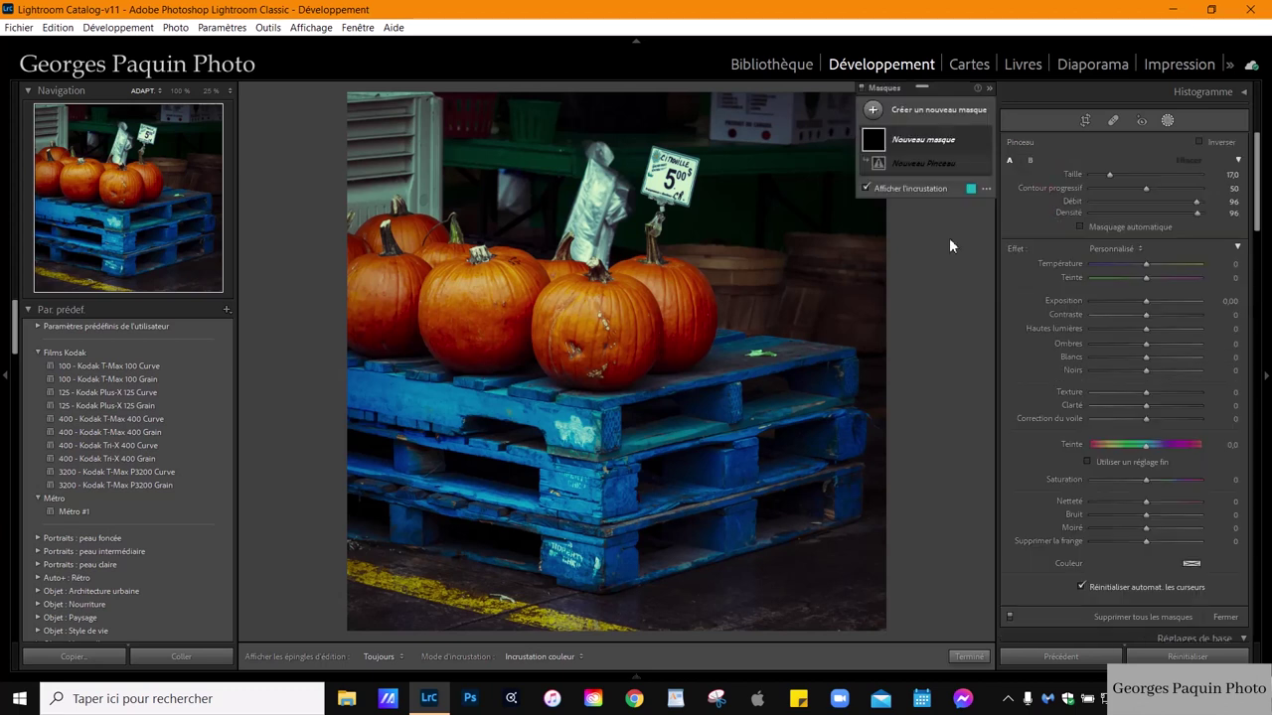
{"action": "left_click_drag", "start_coordinate": [398, 268], "coordinate": [685, 318]}
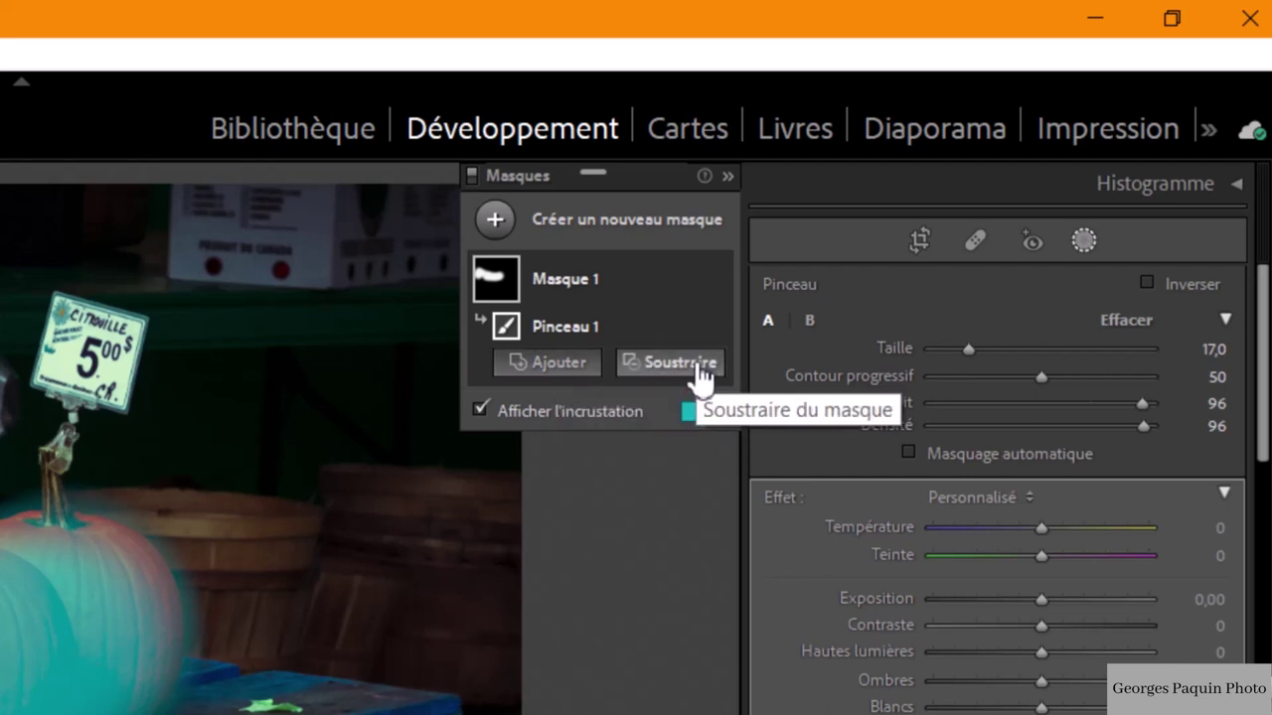
{"action": "key", "text": "alt"}
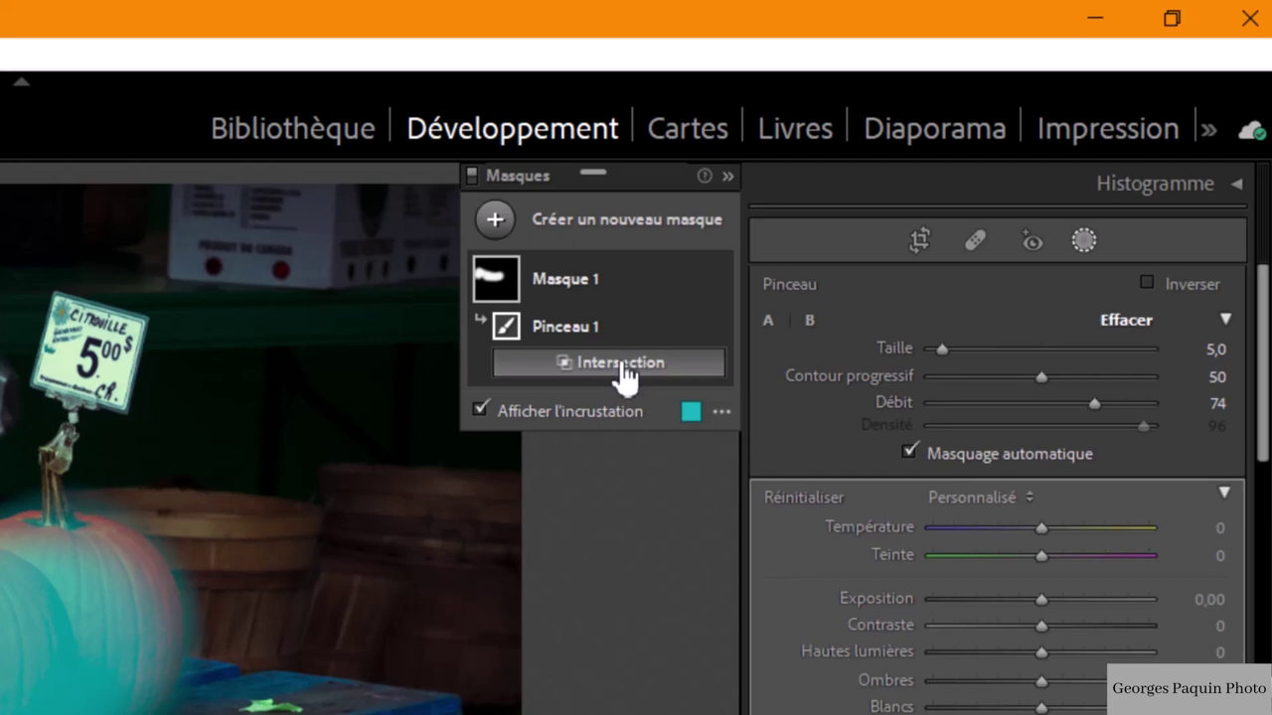
Intersect Masque 1's brush with a Gamme de luminance range.
{"action": "left_click", "coordinate": [624, 370]}
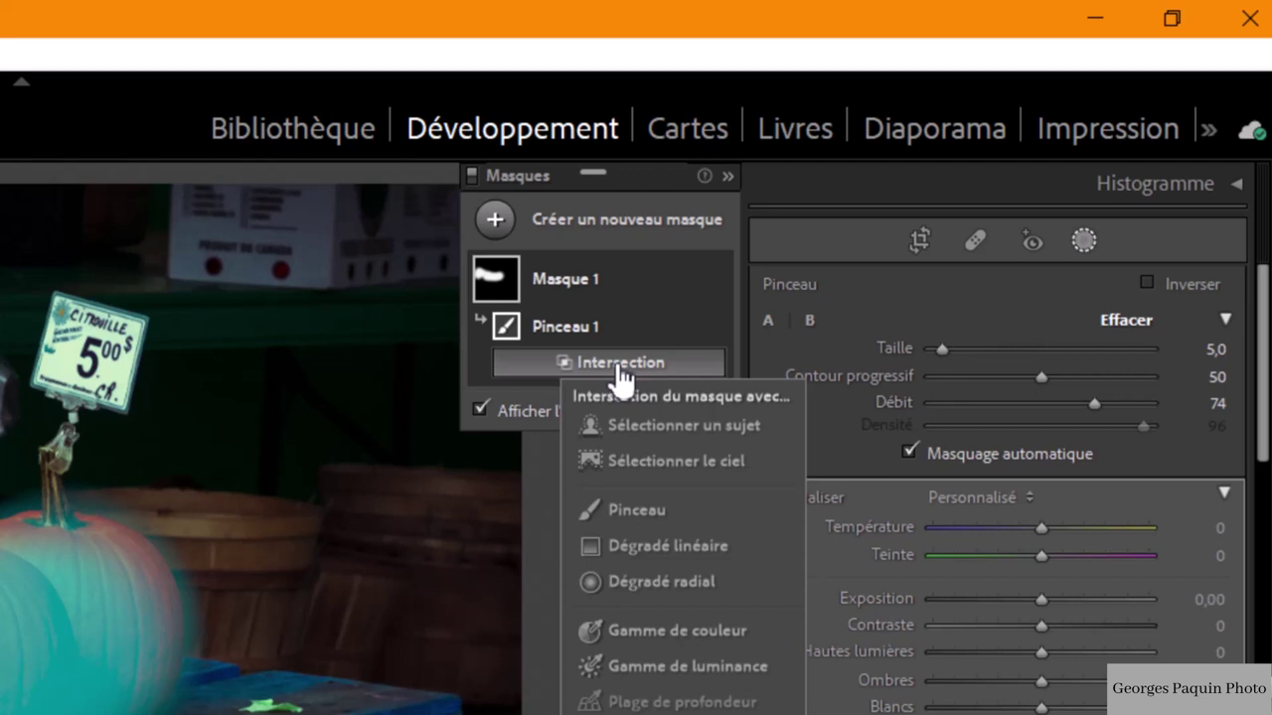
{"action": "left_click", "coordinate": [694, 665]}
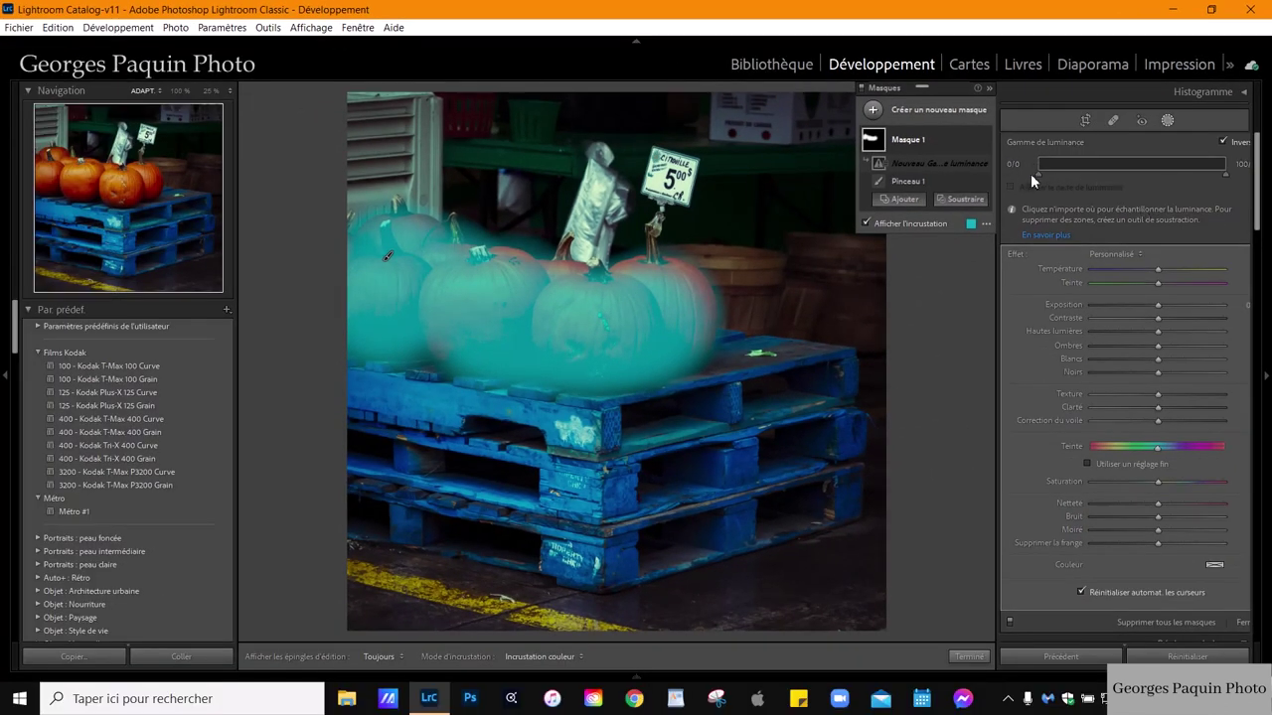
Narrow the intersected luminance range to 86/96–100 and select the luminance component.
{"action": "mouse_move", "coordinate": [1036, 167]}
{"action": "left_mouse_down"}
{"action": "mouse_move", "coordinate": [1208, 168]}
{"action": "mouse_move", "coordinate": [1154, 177]}
{"action": "mouse_move", "coordinate": [1213, 181]}
{"action": "mouse_move", "coordinate": [1197, 184]}
{"action": "mouse_move", "coordinate": [1218, 167]}
{"action": "left_mouse_up"}
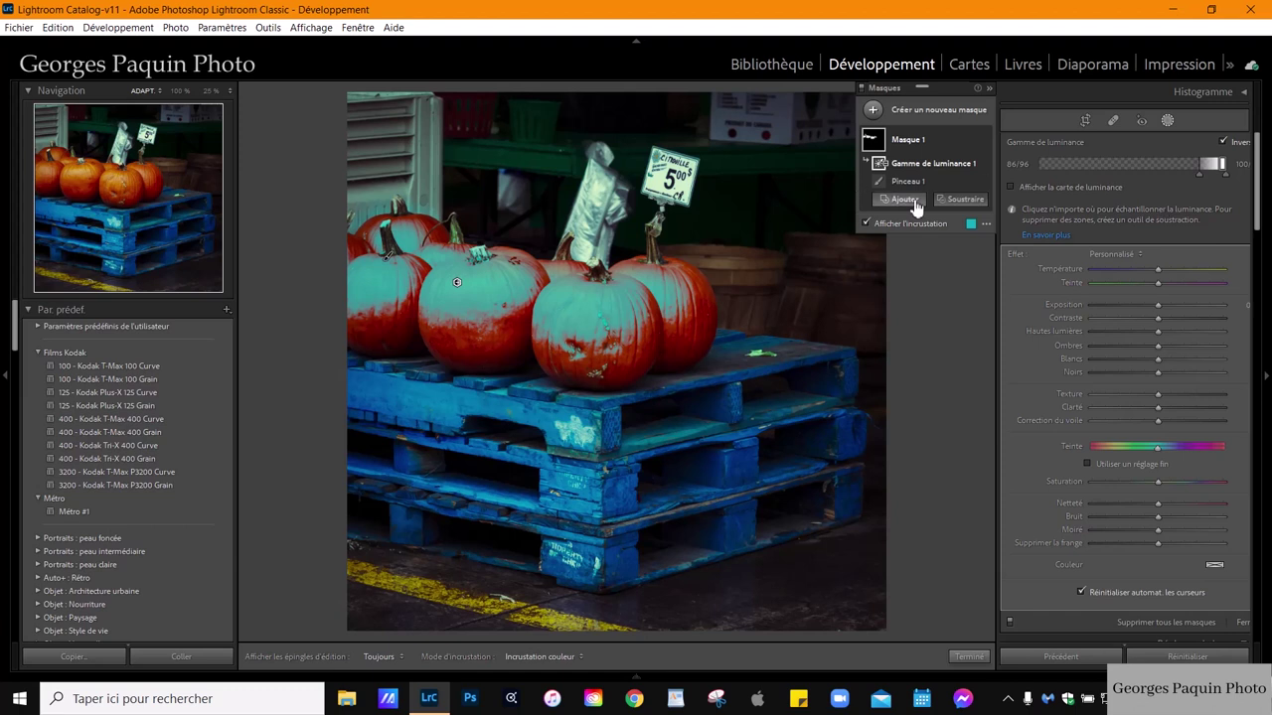
{"action": "mouse_move", "coordinate": [924, 163]}
{"action": "key", "text": "alt"}
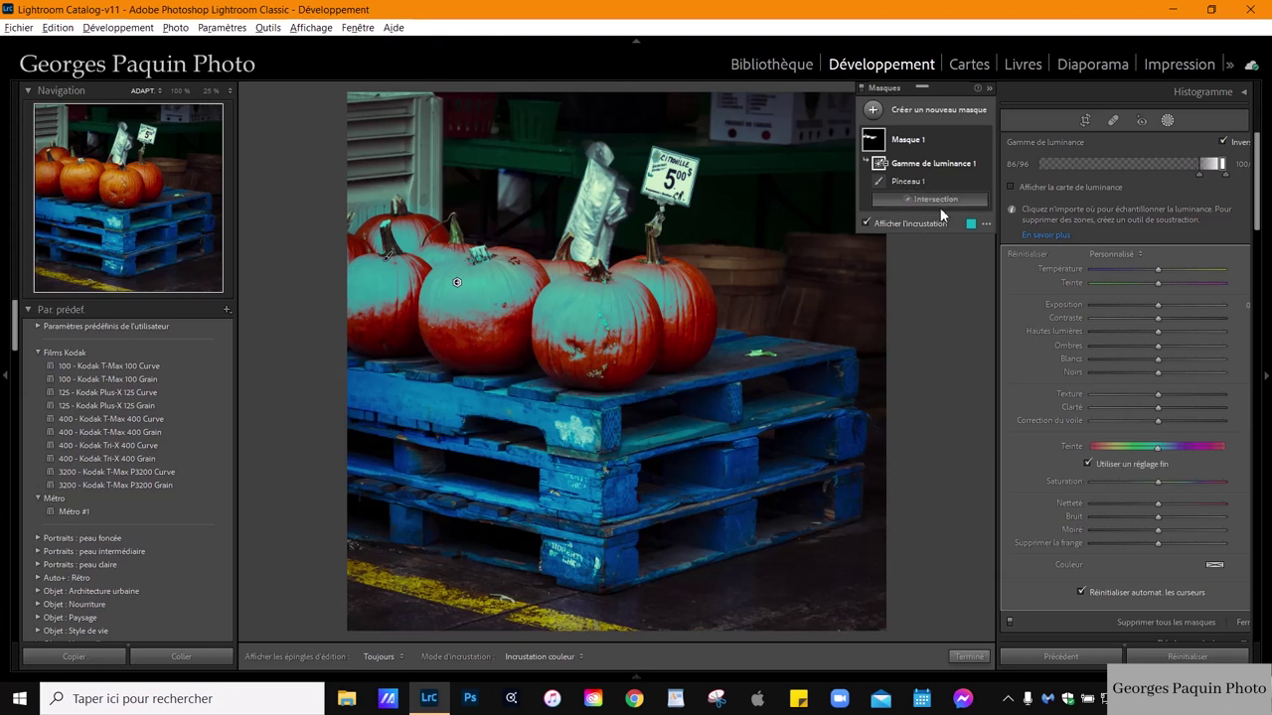
{"action": "key", "text": "alt"}
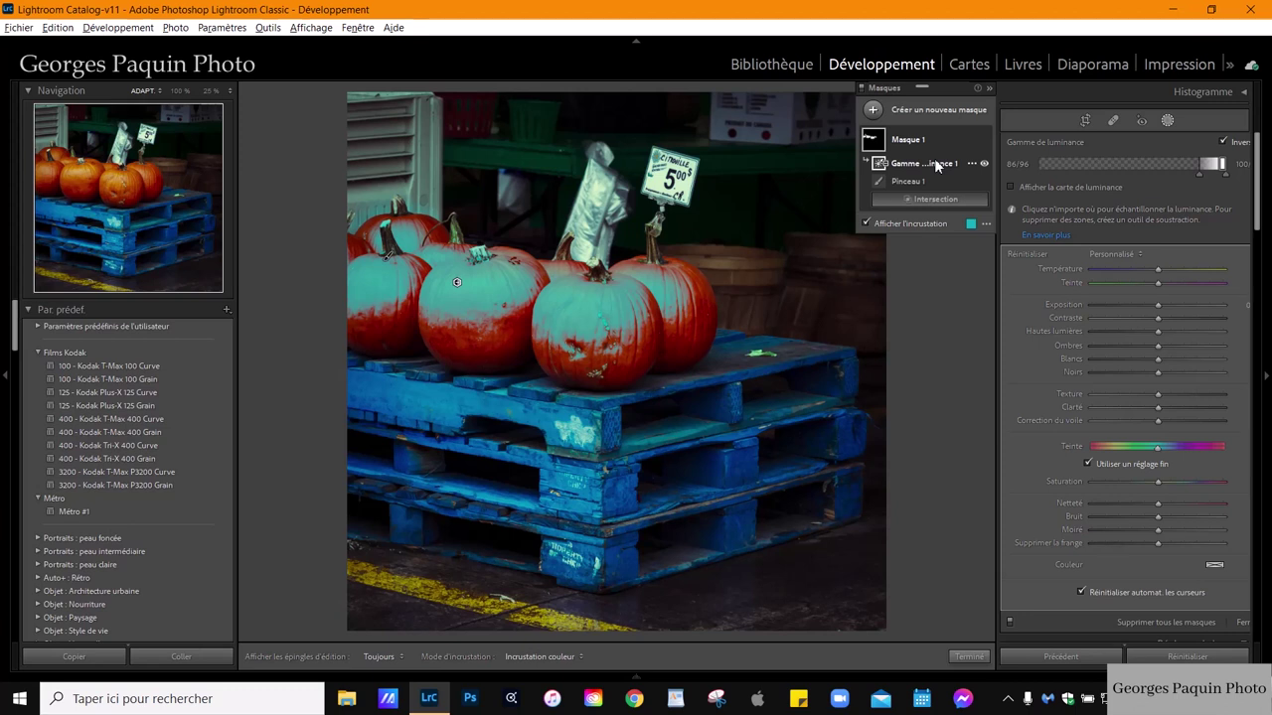
{"action": "left_click", "coordinate": [934, 159]}
Hide the overlay, raise Highlights and Contrast, and lower Whites on the masked pumpkins.
{"action": "left_click", "coordinate": [907, 225]}
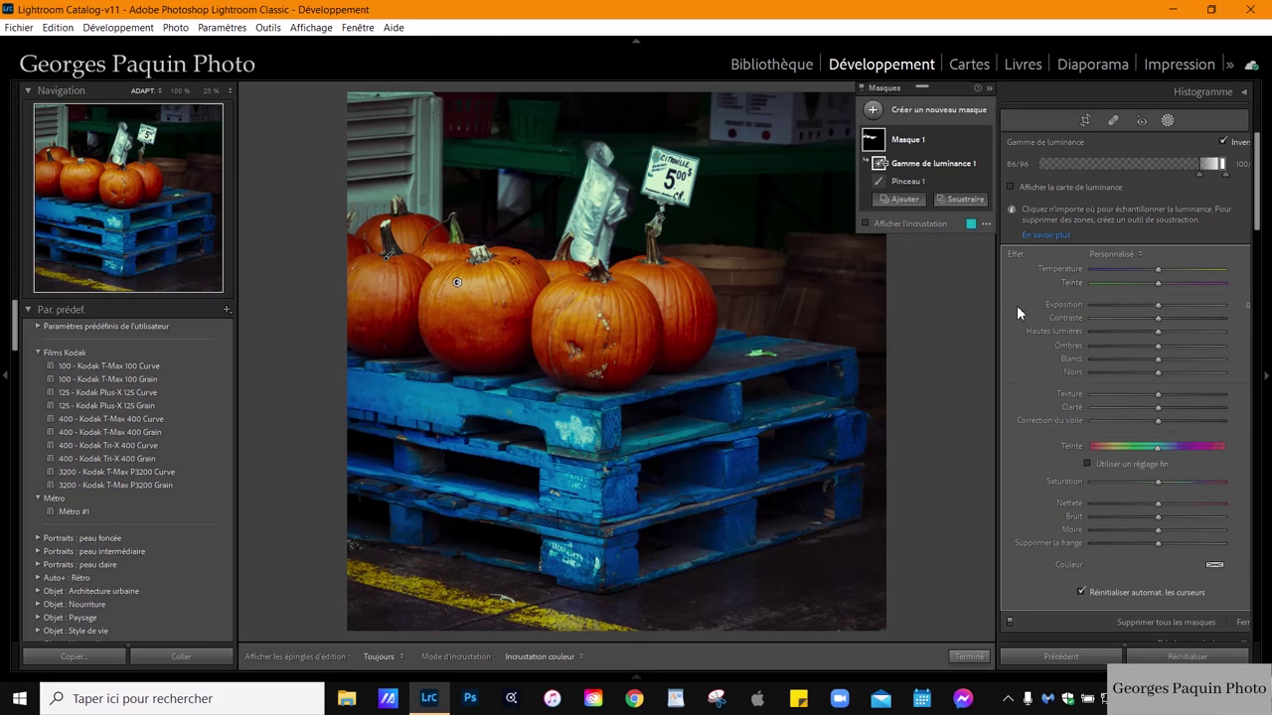
{"action": "mouse_move", "coordinate": [1156, 332]}
{"action": "left_mouse_down"}
{"action": "mouse_move", "coordinate": [1181, 332]}
{"action": "mouse_move", "coordinate": [1178, 341]}
{"action": "left_mouse_up"}
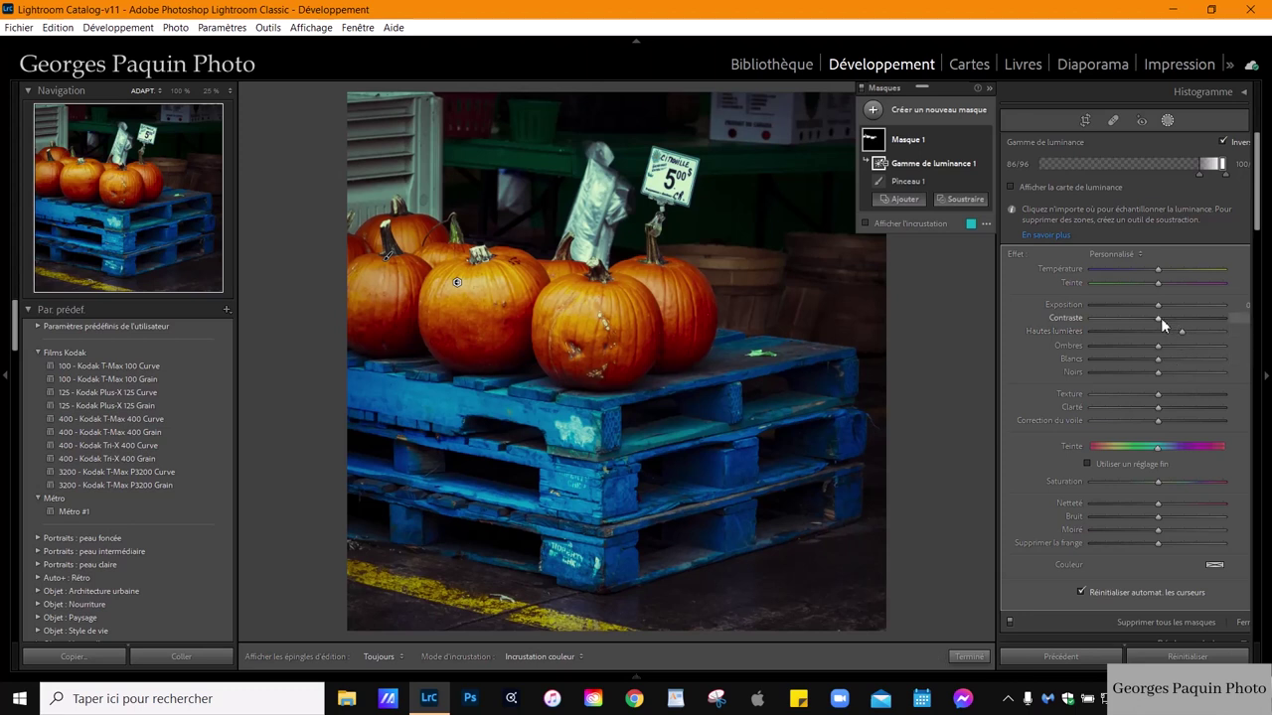
{"action": "left_click_drag", "start_coordinate": [1158, 318], "coordinate": [1166, 317]}
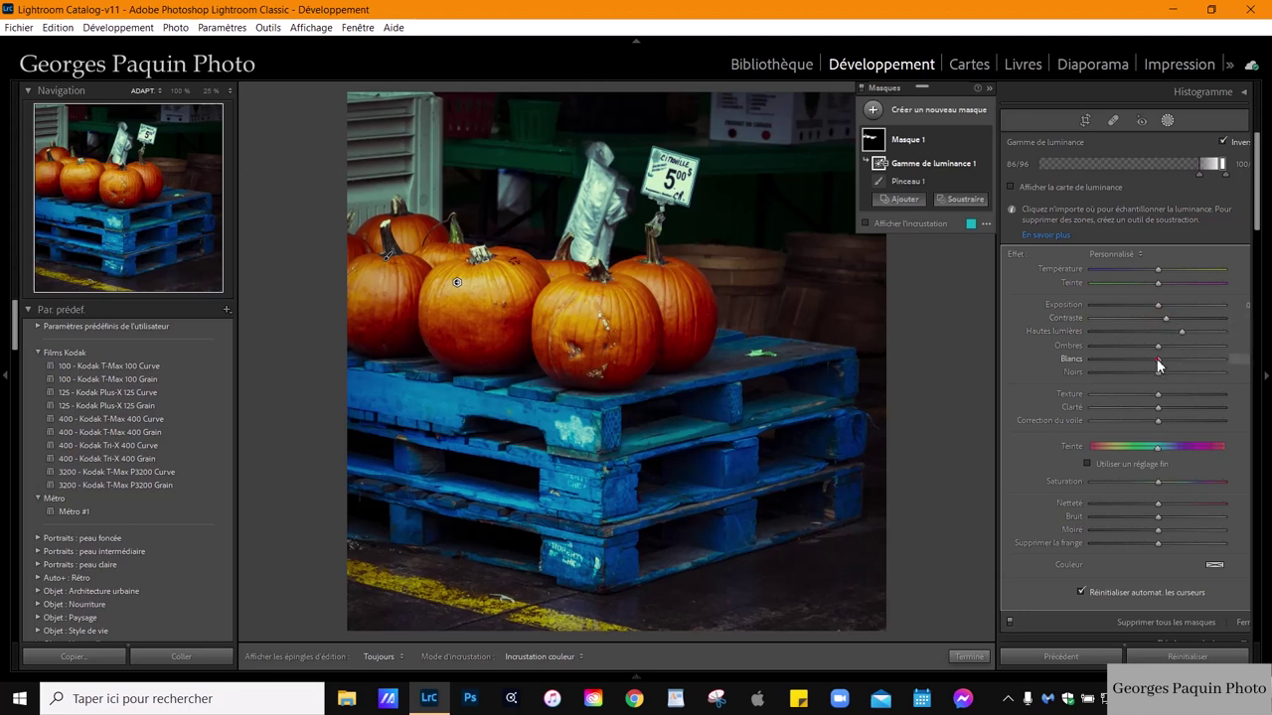
{"action": "left_click_drag", "start_coordinate": [1157, 360], "coordinate": [1149, 360]}
Toggle the mask's effect off and on to compare, then finish masking.
{"action": "left_click", "coordinate": [983, 140]}
{"action": "left_click", "coordinate": [984, 140]}
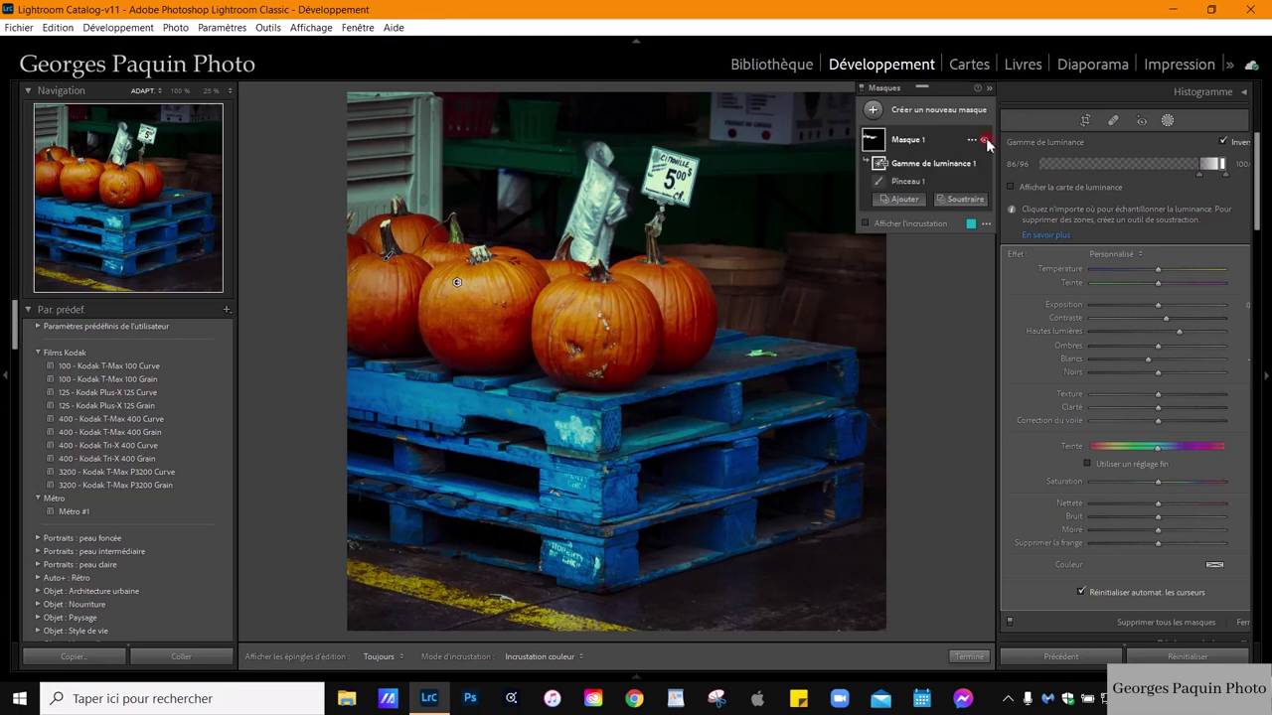
{"action": "left_click", "coordinate": [969, 657]}
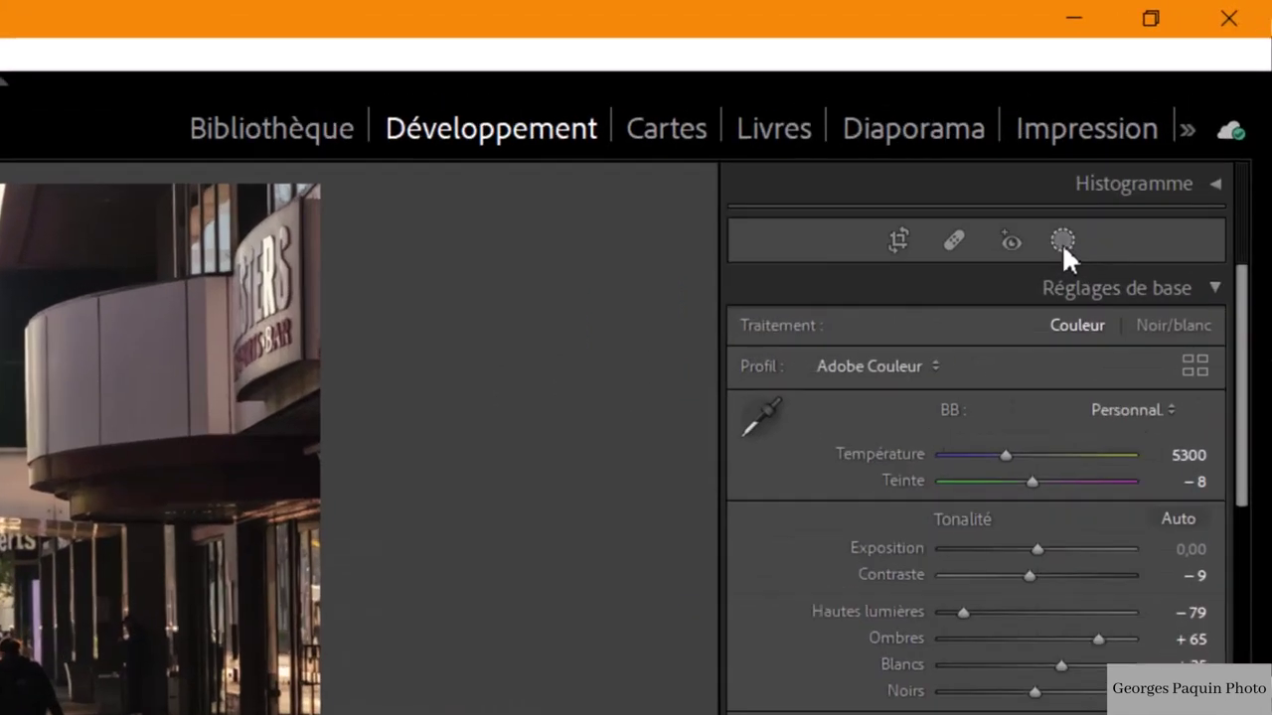
Add a Sélectionner un sujet mask covering the woman and child.
{"action": "left_click", "coordinate": [1062, 244]}
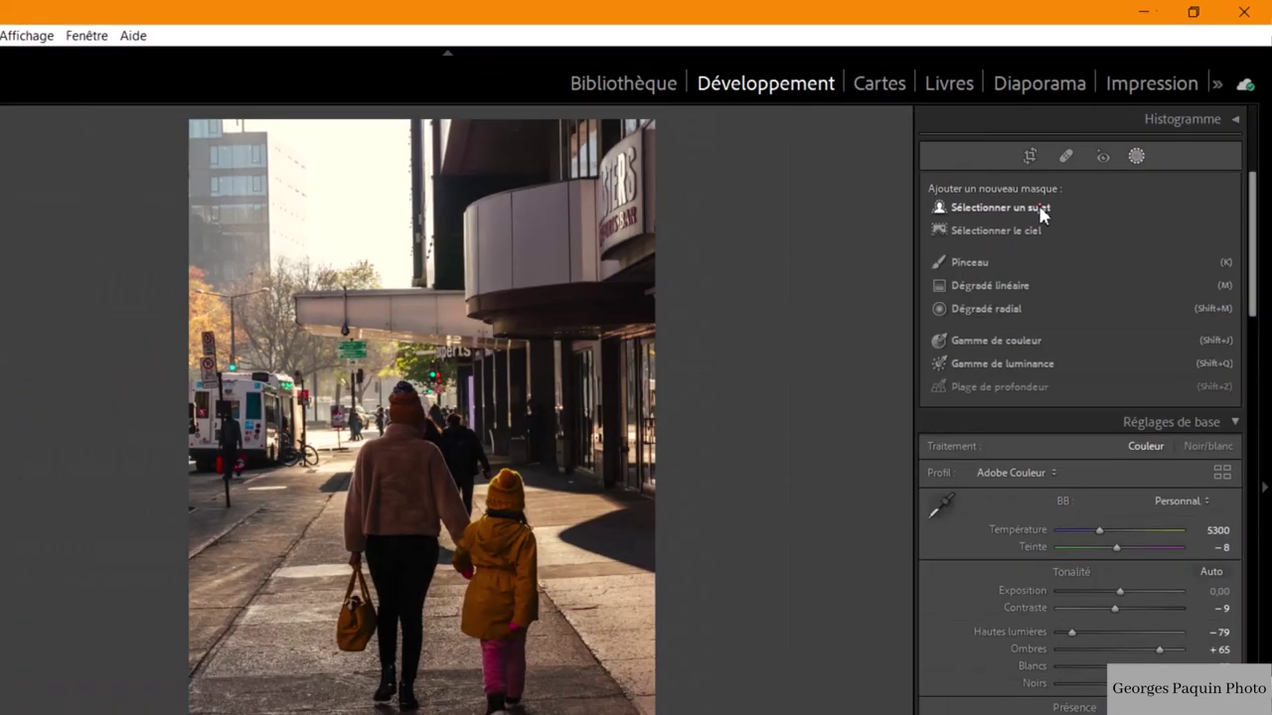
{"action": "left_click", "coordinate": [912, 320]}
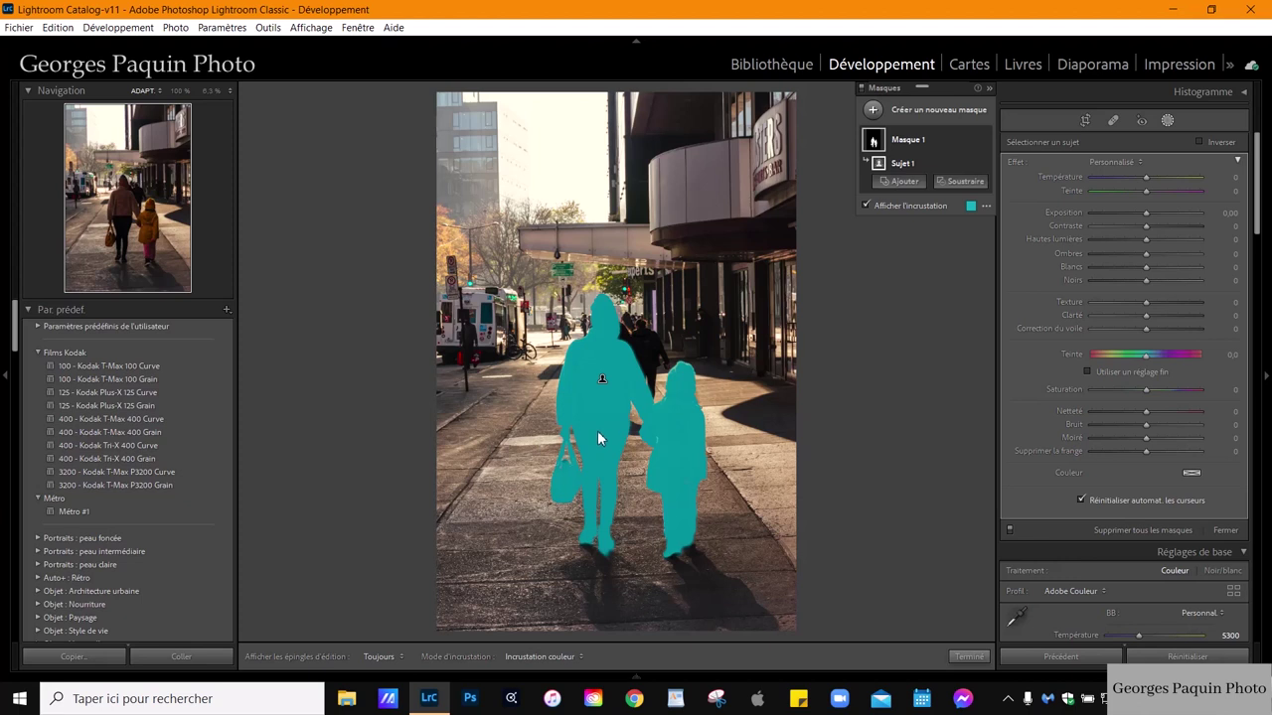
Hide the overlay and set the woman-and-child mask to Shadows +27, Contrast +12, exposure reset to 0.
{"action": "left_click", "coordinate": [902, 205]}
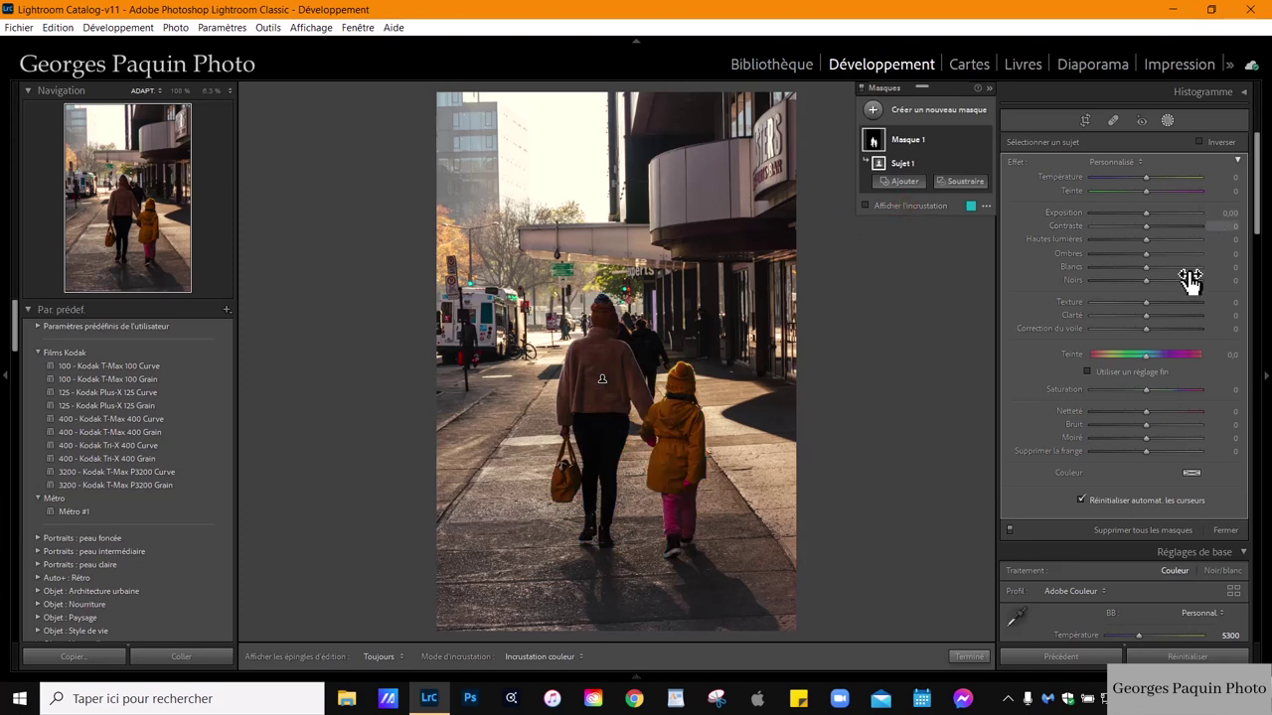
{"action": "left_click_drag", "start_coordinate": [1145, 254], "coordinate": [1159, 258]}
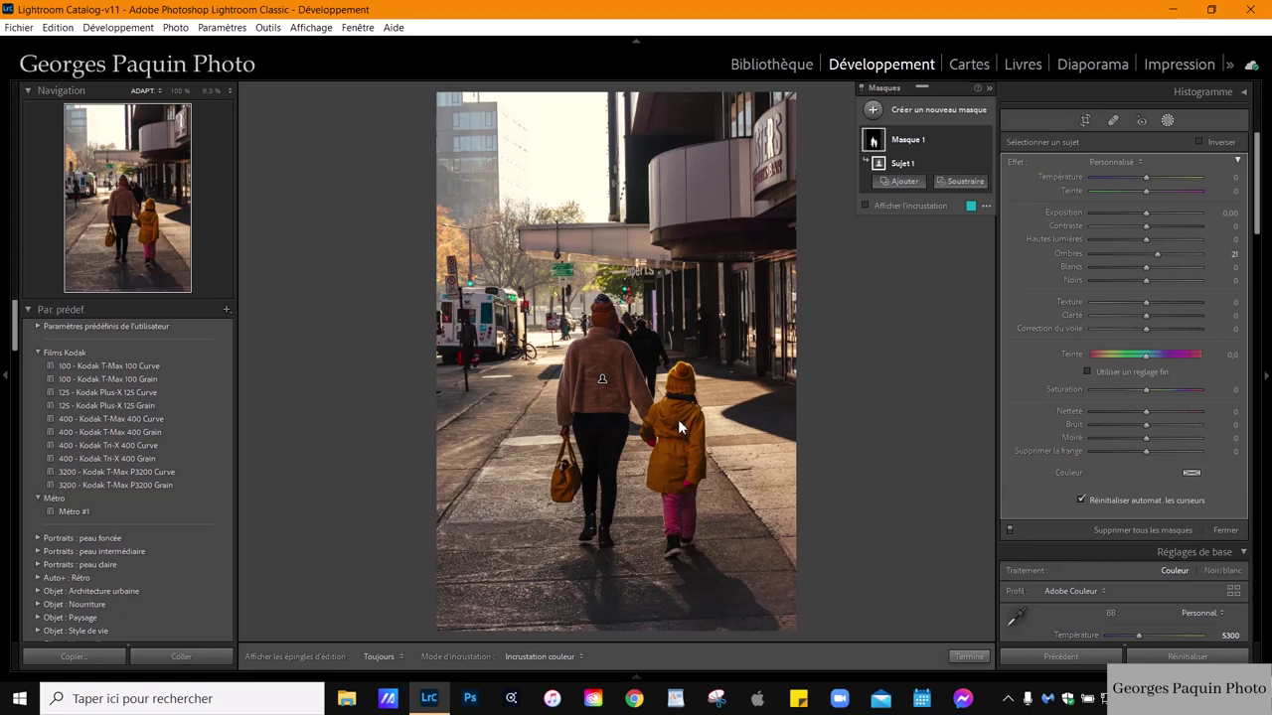
{"action": "left_click_drag", "start_coordinate": [1145, 214], "coordinate": [1164, 218]}
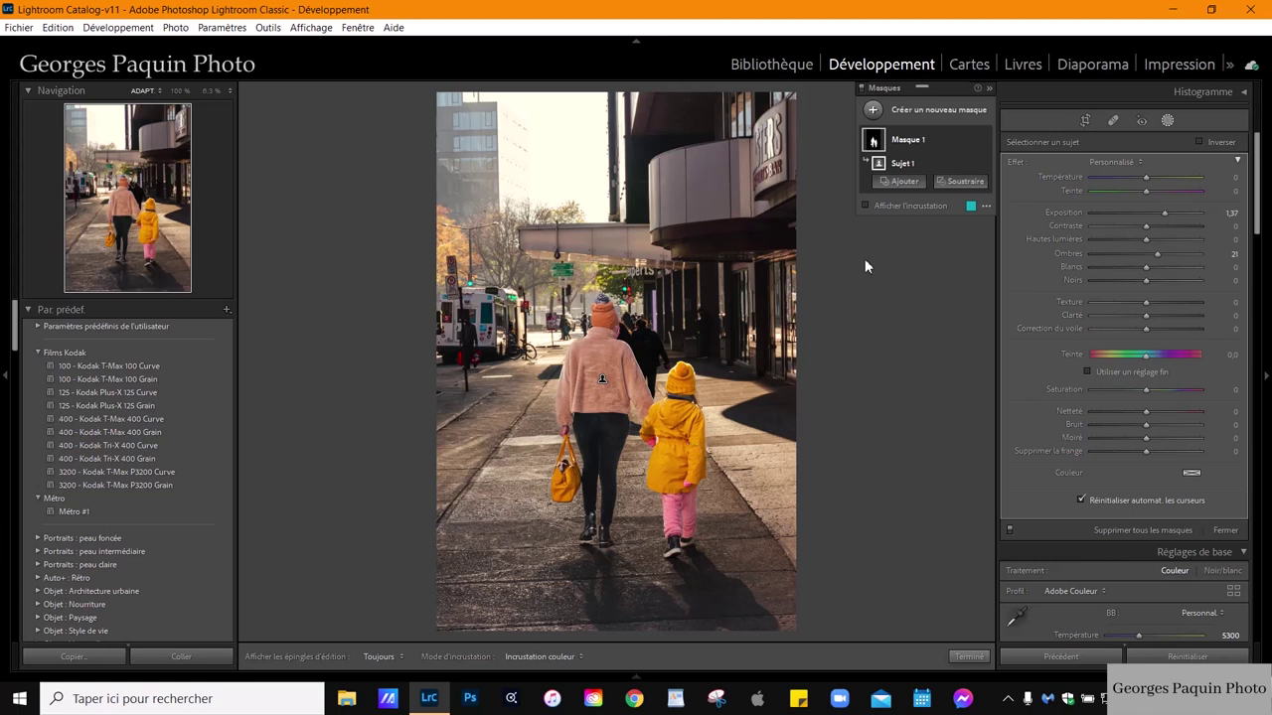
{"action": "double_click", "coordinate": [1055, 211]}
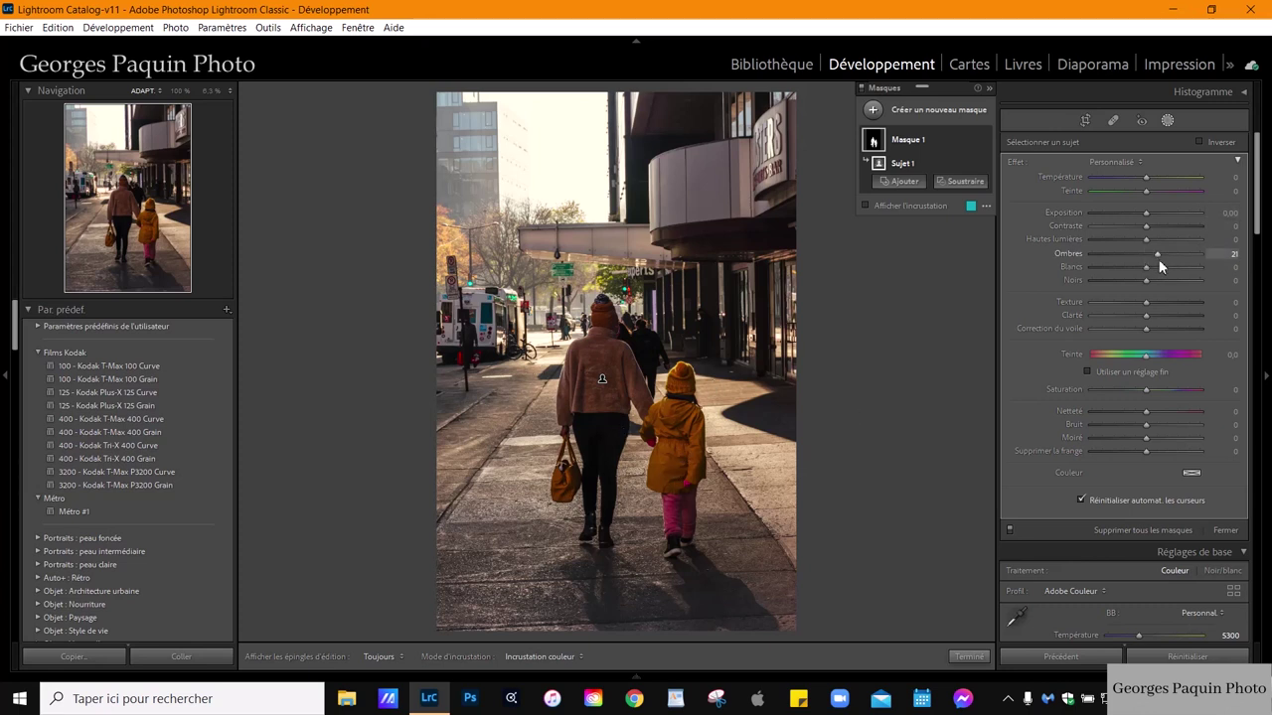
{"action": "left_click_drag", "start_coordinate": [1156, 255], "coordinate": [1153, 255]}
{"action": "left_click_drag", "start_coordinate": [1161, 259], "coordinate": [1159, 258]}
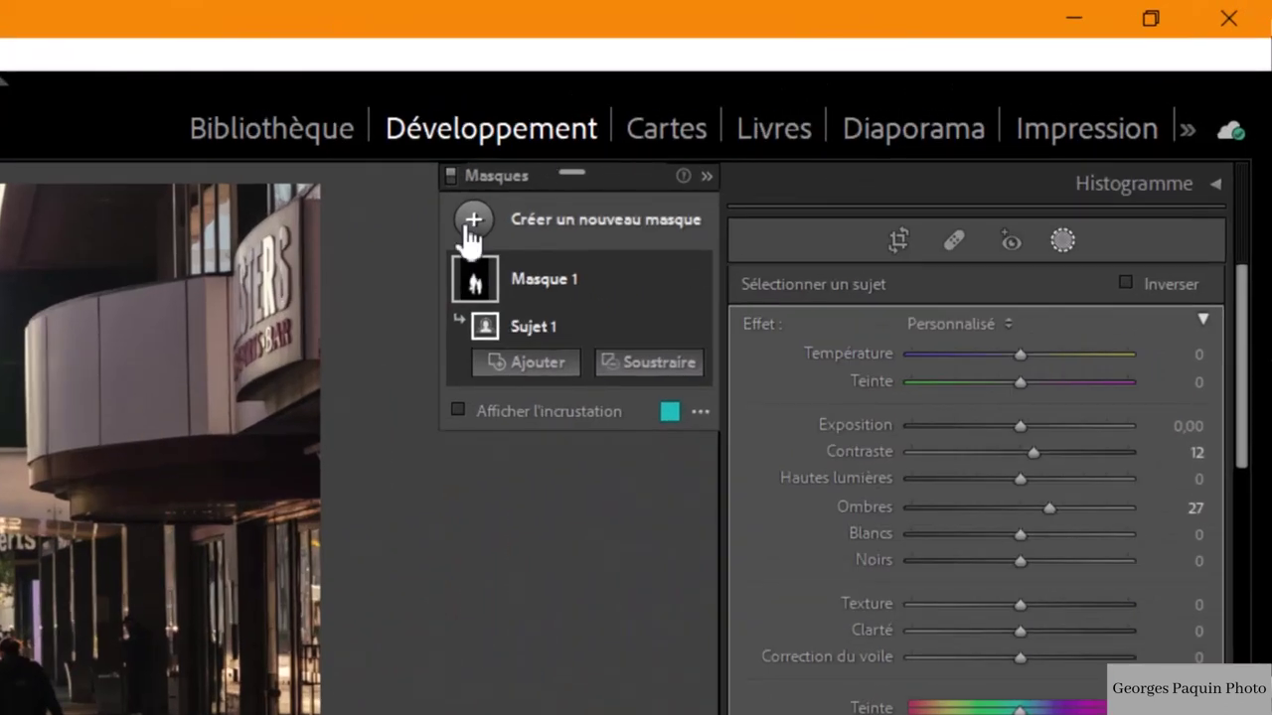
Draw a linear gradient from the sky down to the figures, then reposition and widen its transition.
{"action": "left_click", "coordinate": [473, 221]}
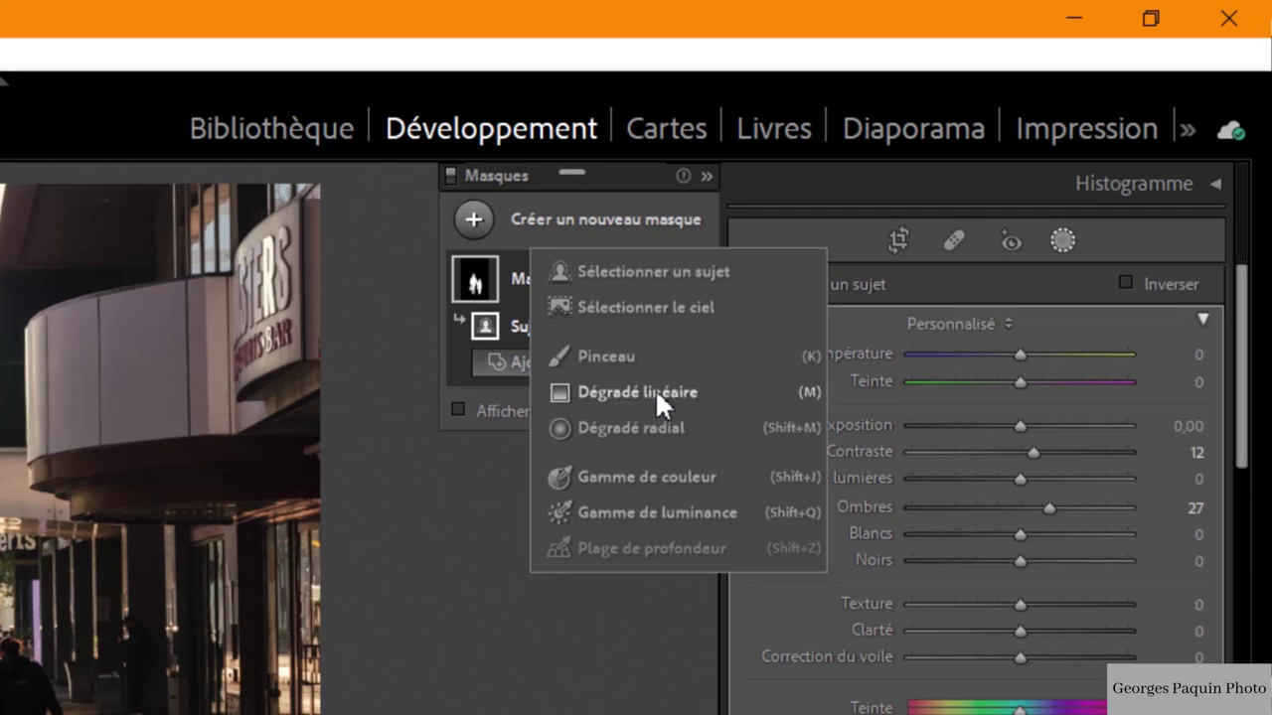
{"action": "left_click", "coordinate": [666, 392]}
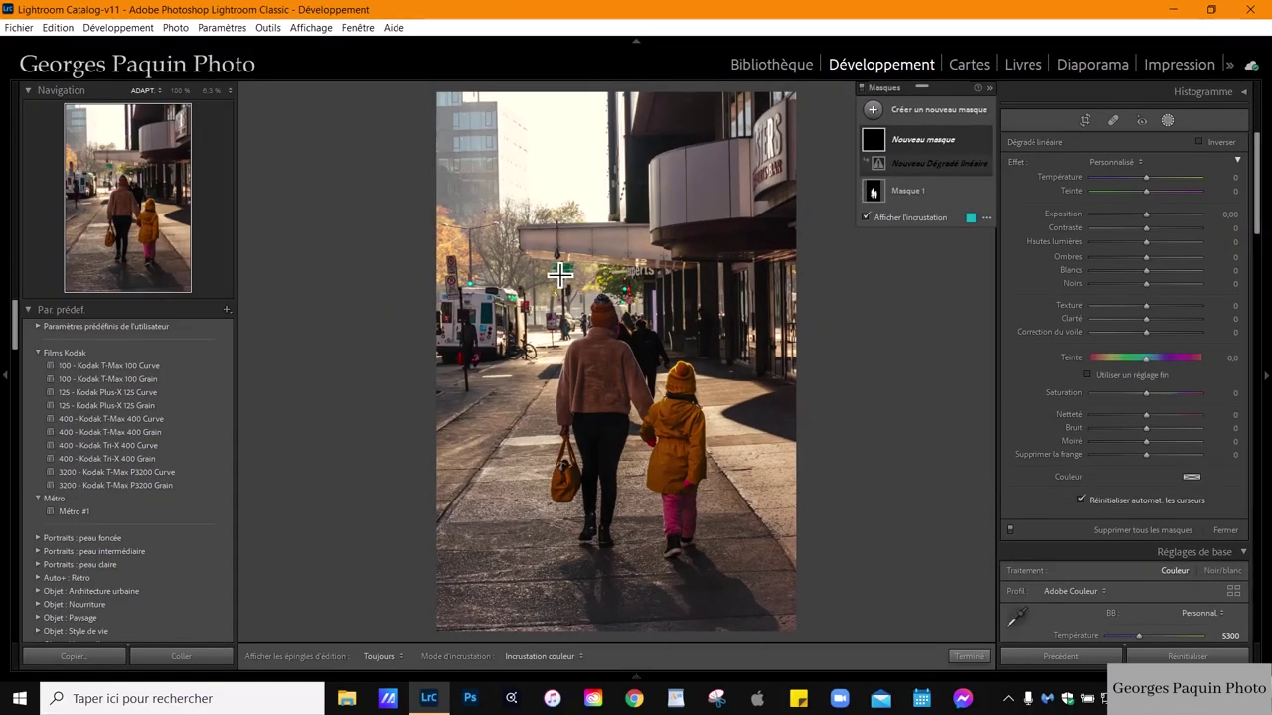
{"action": "mouse_move", "coordinate": [566, 279]}
{"action": "left_mouse_down"}
{"action": "mouse_move", "coordinate": [575, 411]}
{"action": "mouse_move", "coordinate": [604, 485]}
{"action": "left_mouse_up"}
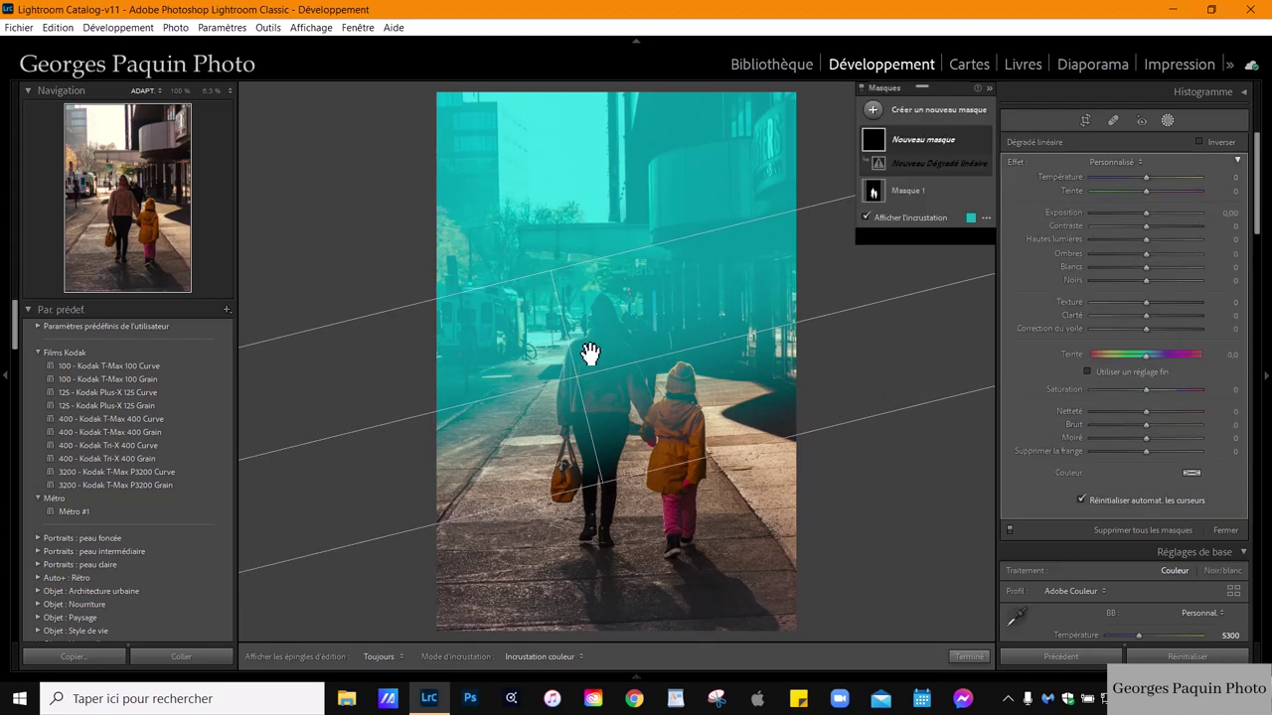
{"action": "left_click_drag", "start_coordinate": [577, 381], "coordinate": [570, 374]}
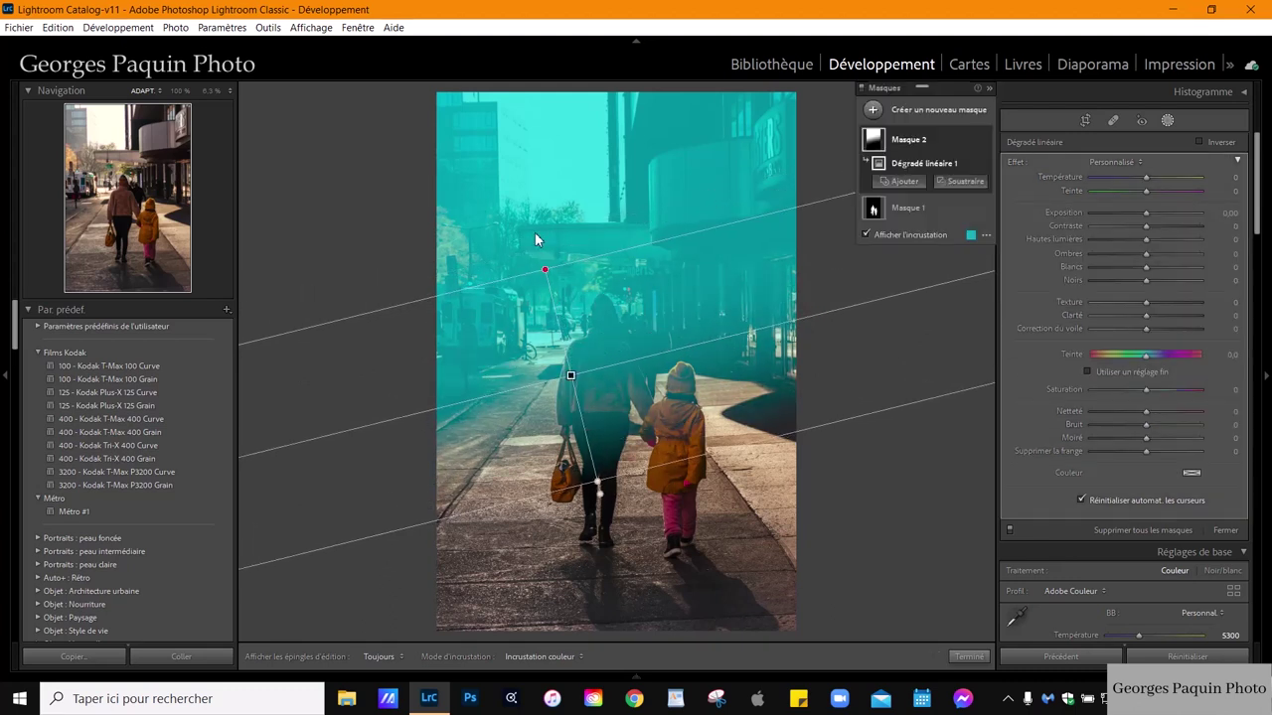
{"action": "left_click_drag", "start_coordinate": [546, 278], "coordinate": [545, 246]}
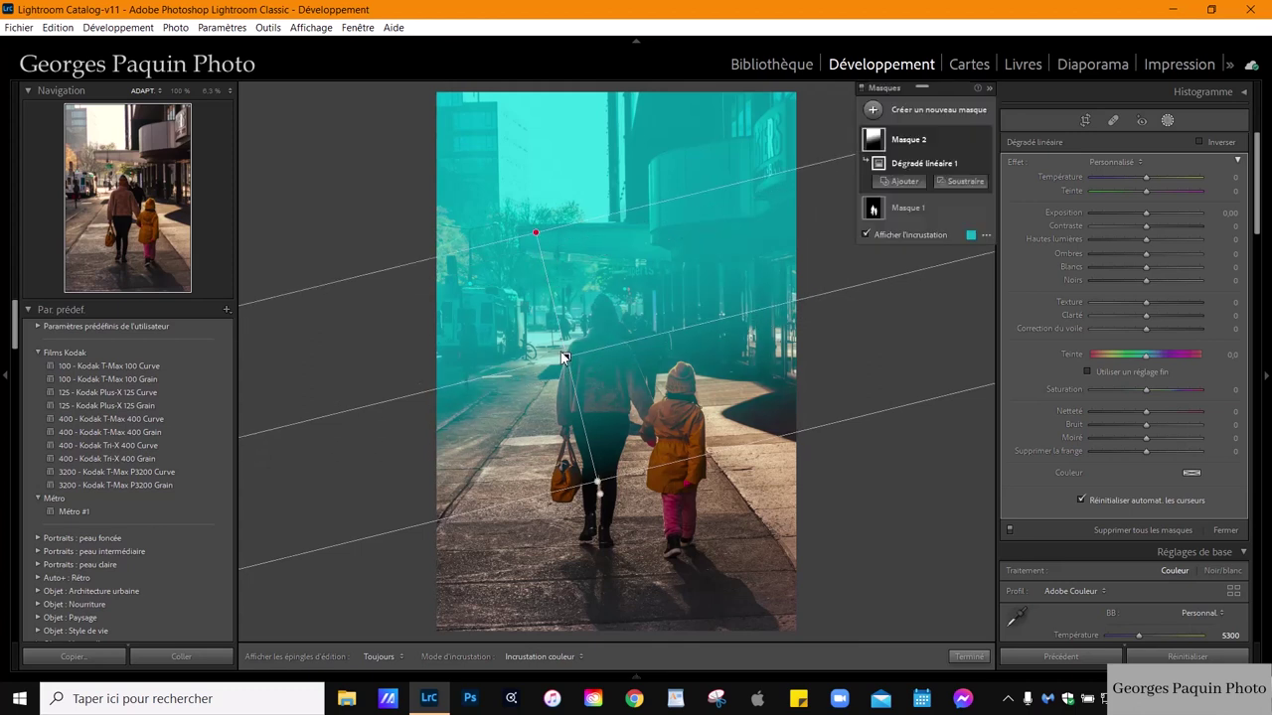
{"action": "left_click_drag", "start_coordinate": [572, 373], "coordinate": [586, 409]}
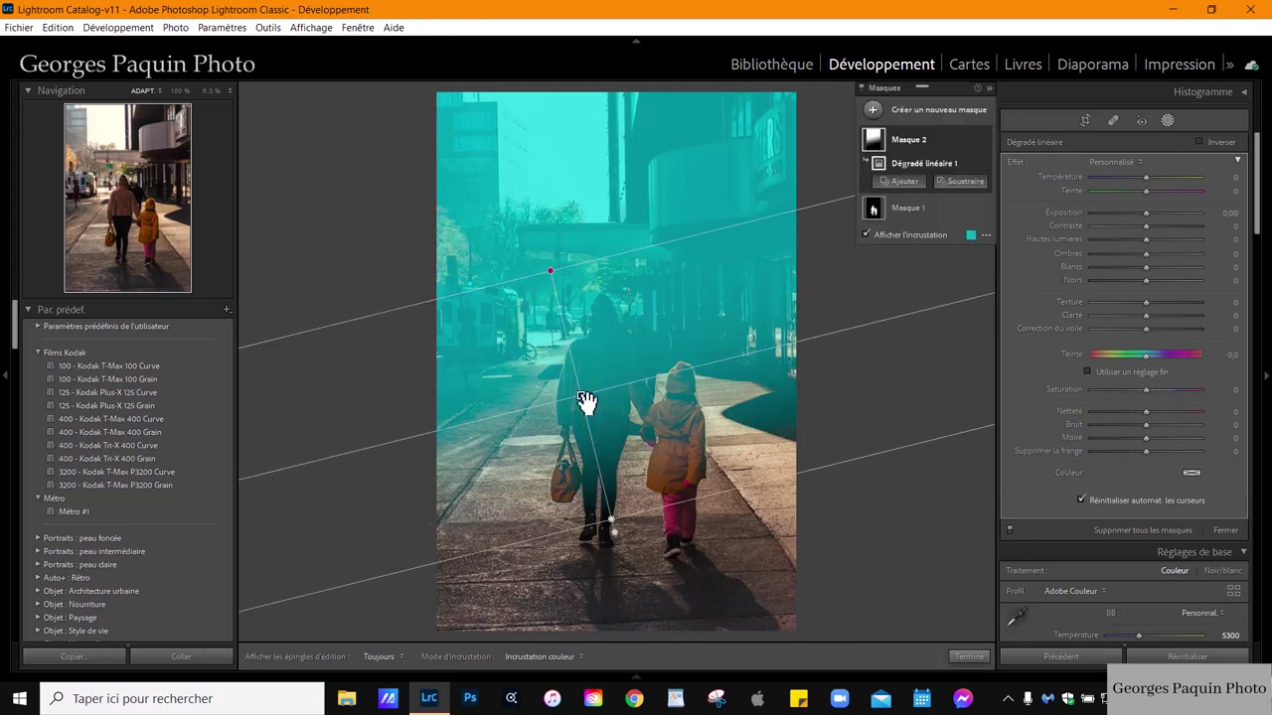
Give the gradient mask Exposure −0.30, Highlights −61, Whites −22 and Shadows +22.
{"action": "left_click", "coordinate": [922, 241]}
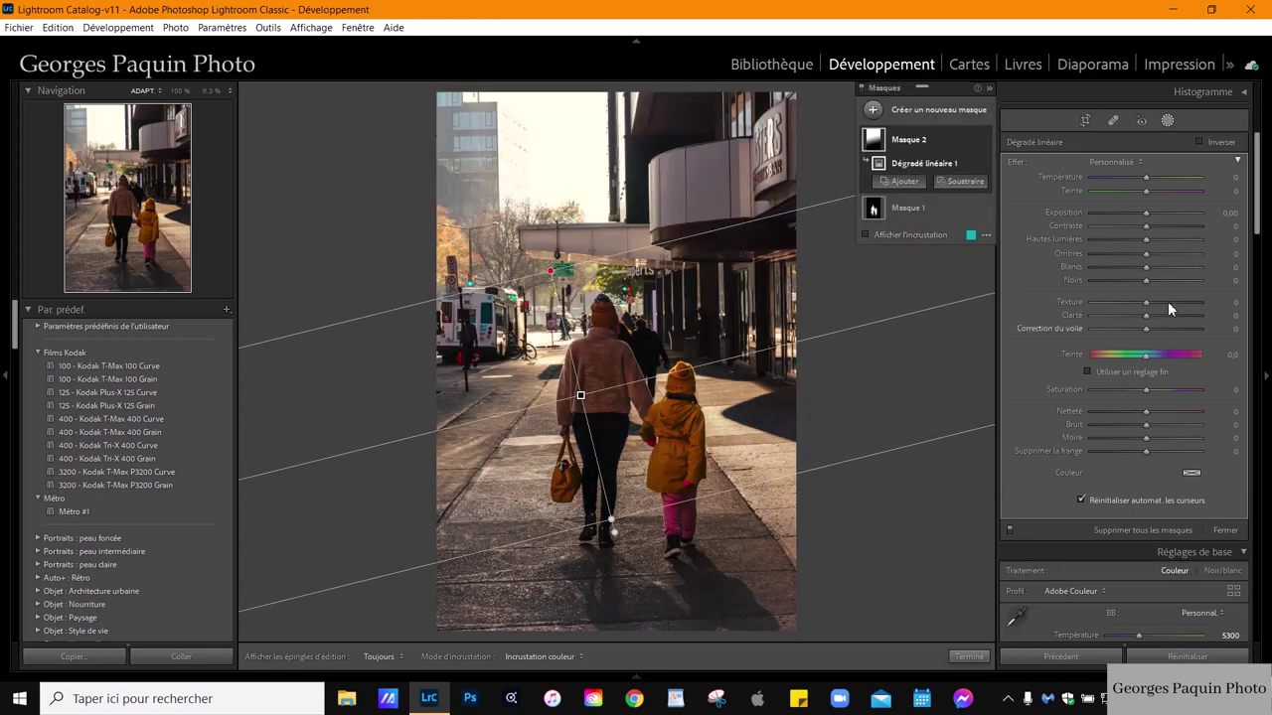
{"action": "left_click_drag", "start_coordinate": [1145, 241], "coordinate": [1121, 255]}
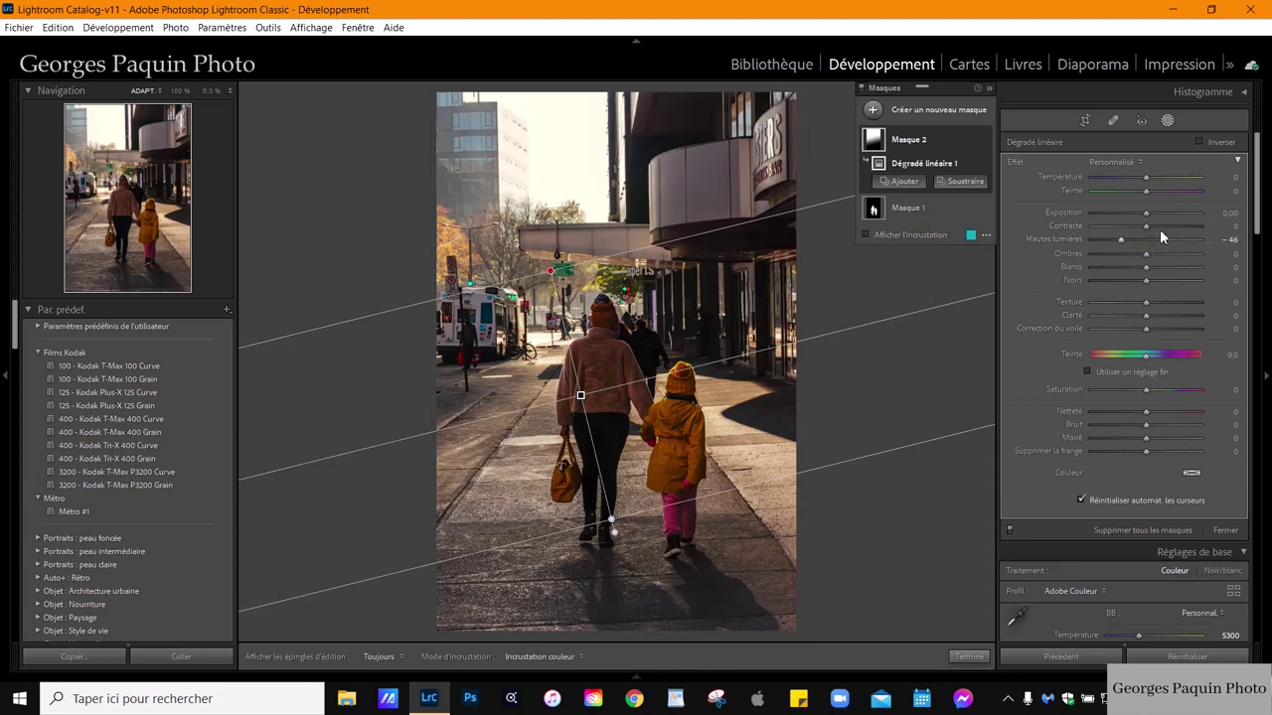
{"action": "left_click_drag", "start_coordinate": [1147, 212], "coordinate": [1143, 212]}
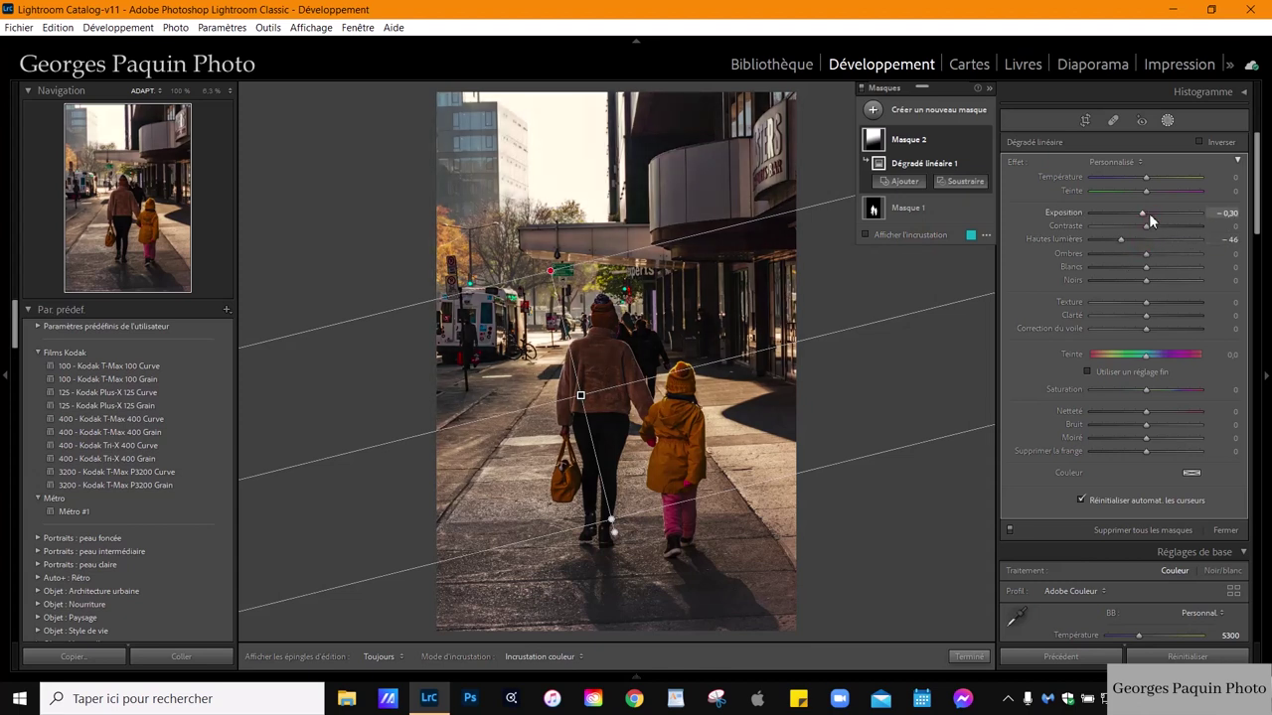
{"action": "mouse_move", "coordinate": [1146, 274]}
{"action": "left_mouse_down"}
{"action": "mouse_move", "coordinate": [1134, 278]}
{"action": "mouse_move", "coordinate": [1113, 241]}
{"action": "left_mouse_up"}
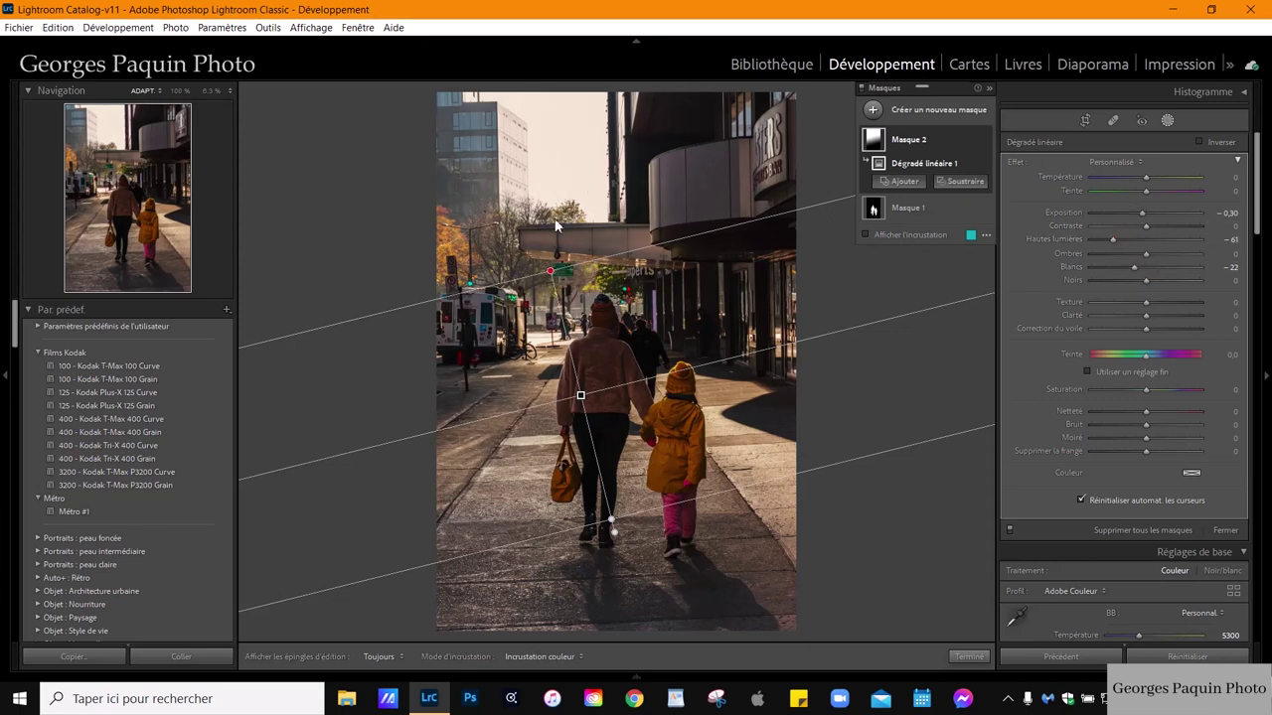
{"action": "left_click_drag", "start_coordinate": [1145, 254], "coordinate": [1157, 256]}
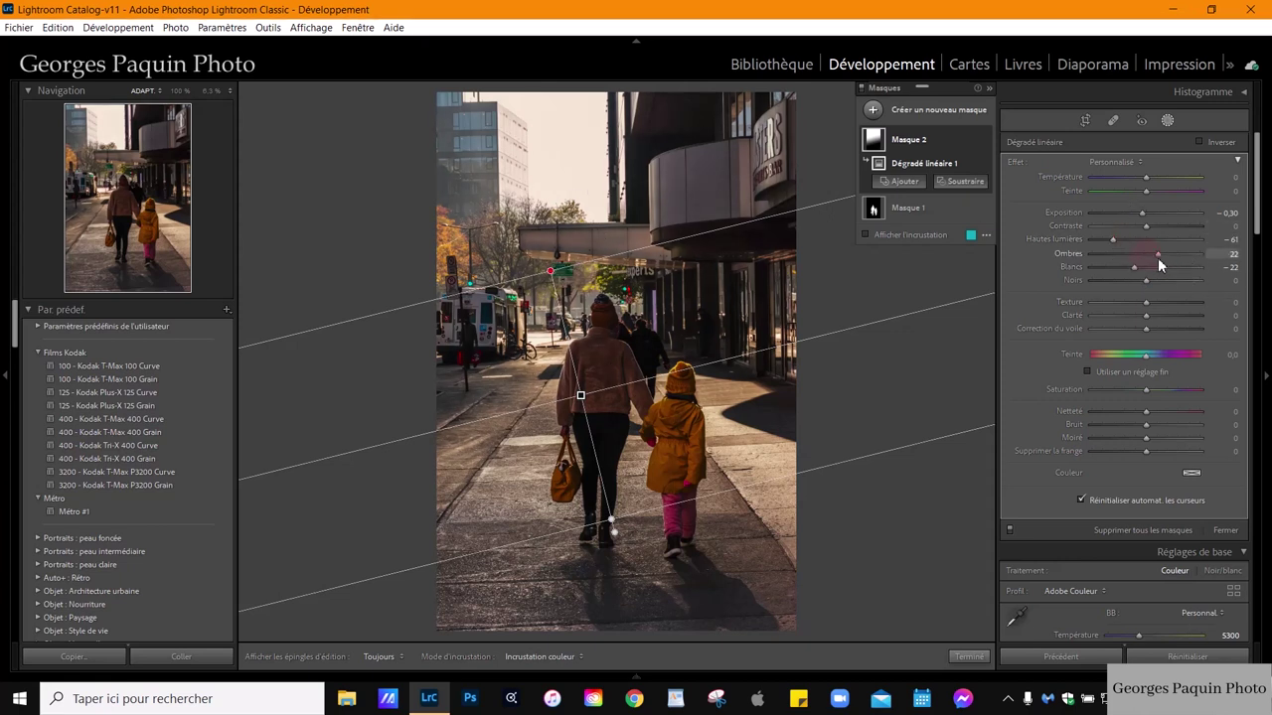
{"action": "left_click", "coordinate": [916, 241]}
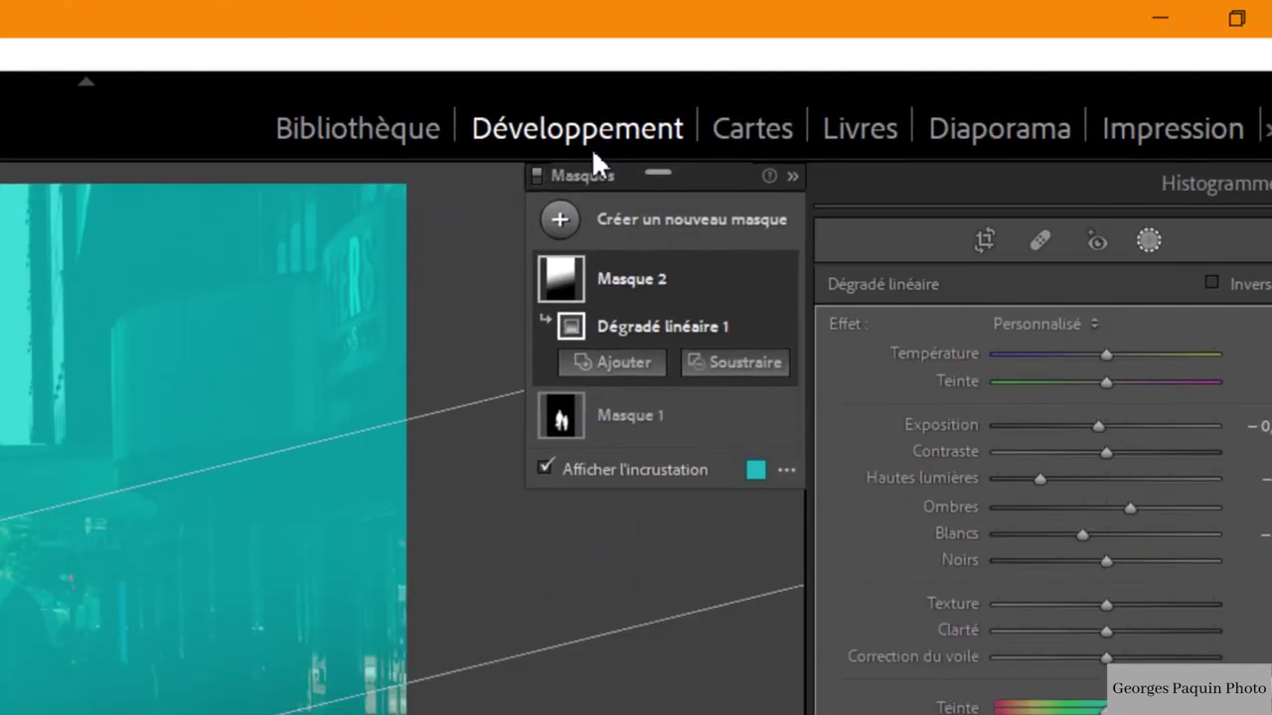
Subtract the mother and child from the gradient mask, fine-tune its exposure, and finish masking.
{"action": "mouse_move", "coordinate": [923, 163]}
{"action": "left_click", "coordinate": [733, 367]}
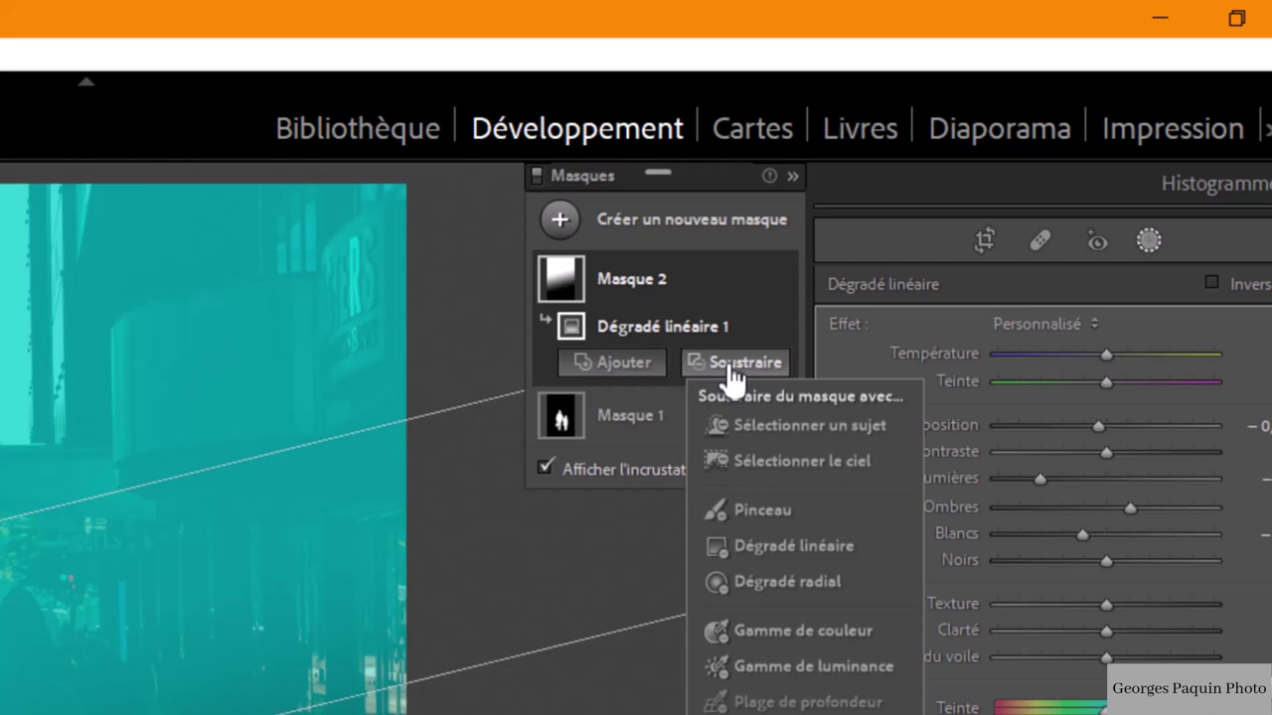
{"action": "left_click", "coordinate": [819, 425]}
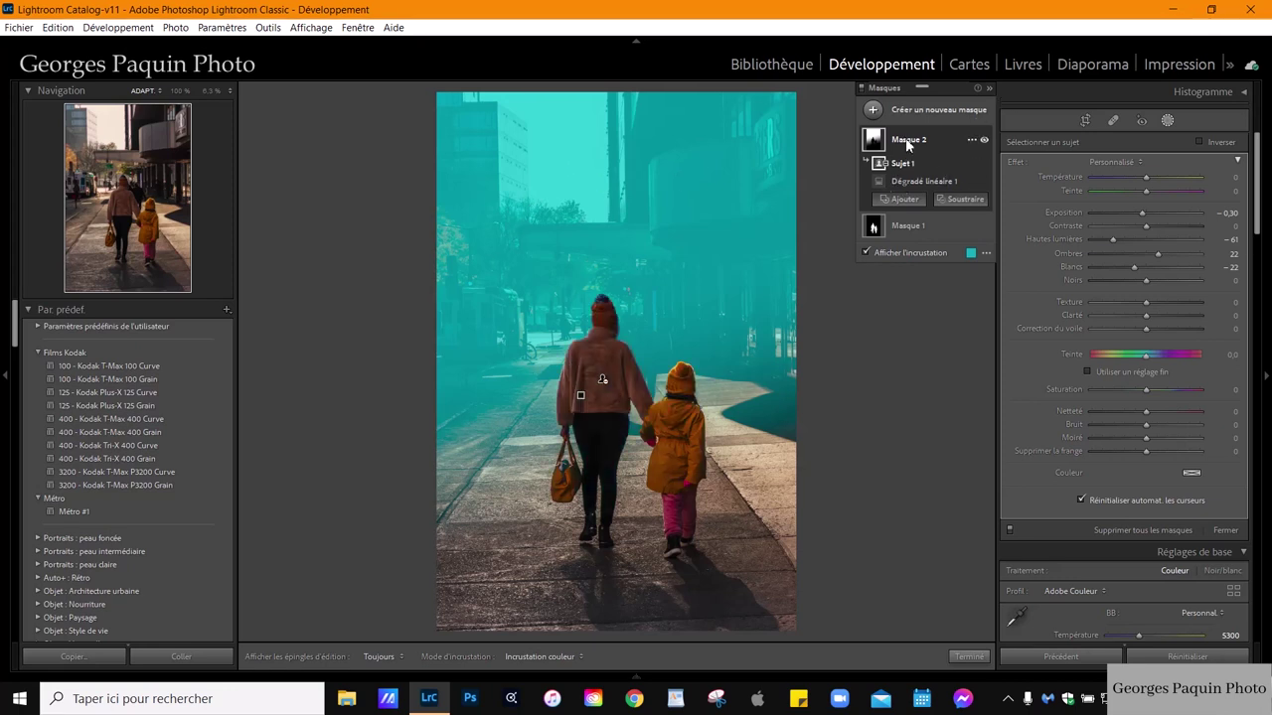
{"action": "left_click", "coordinate": [903, 252]}
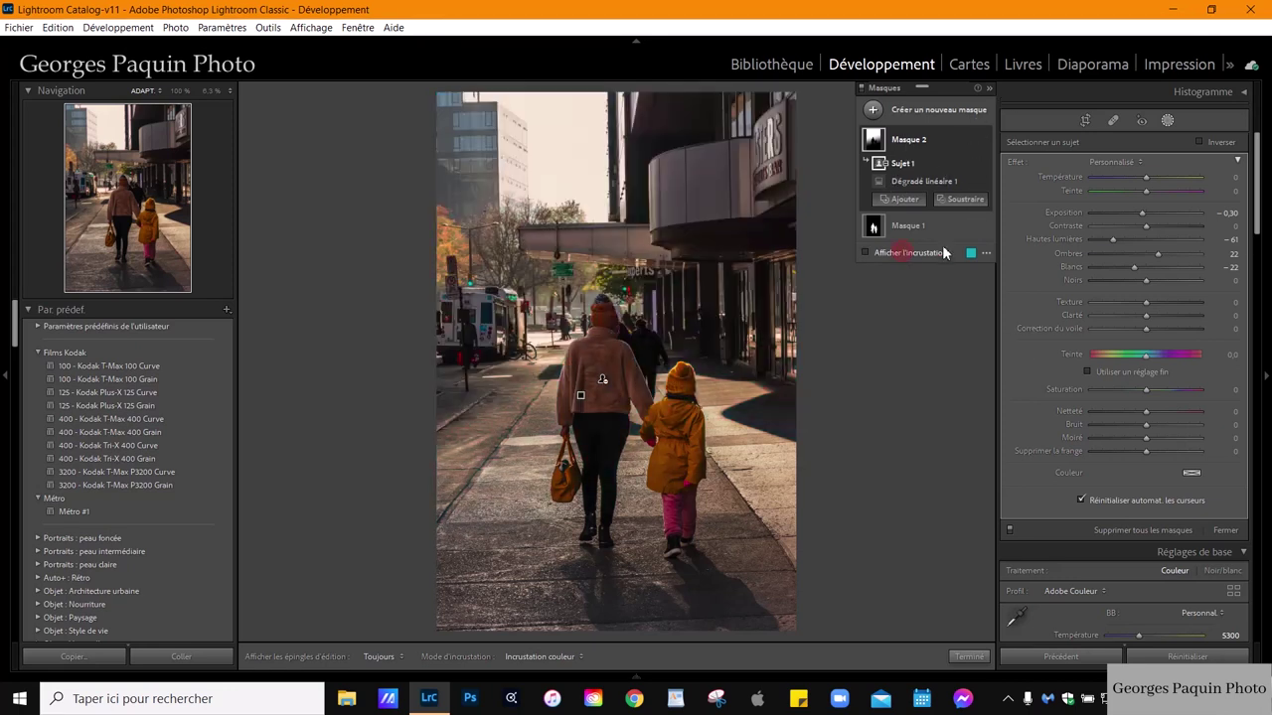
{"action": "key", "text": "Up"}
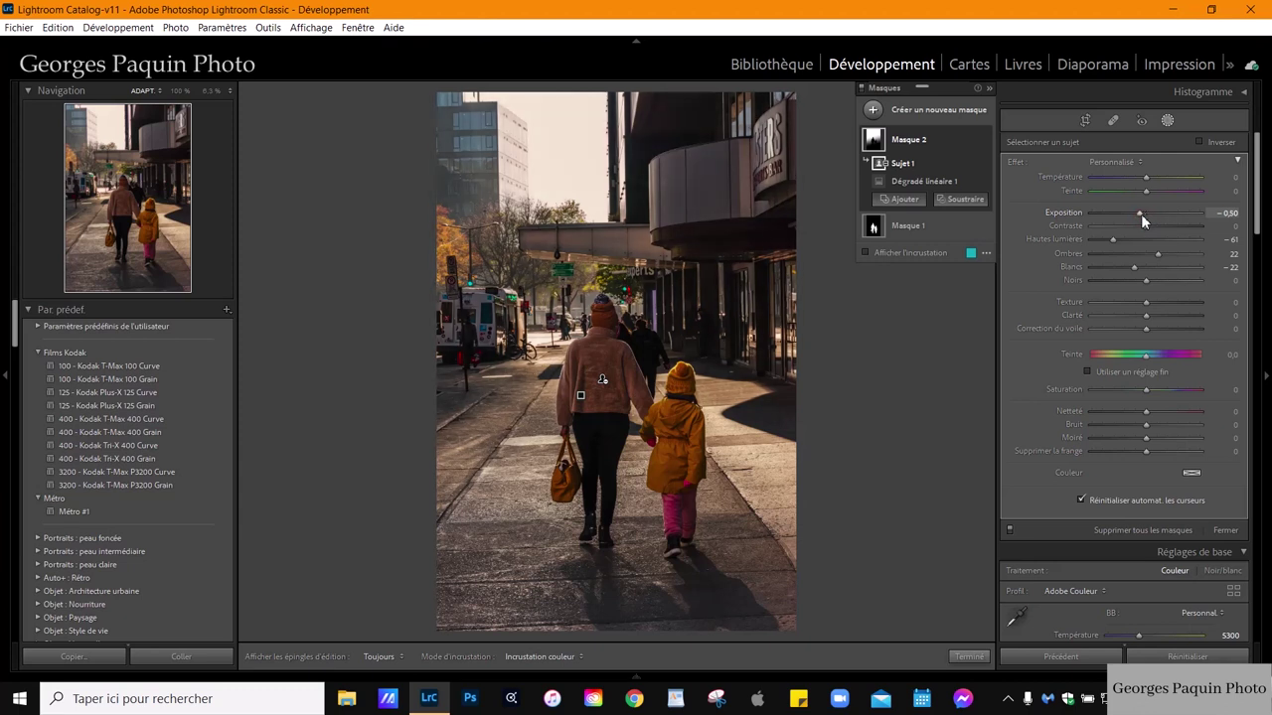
{"action": "double_click", "coordinate": [1141, 213]}
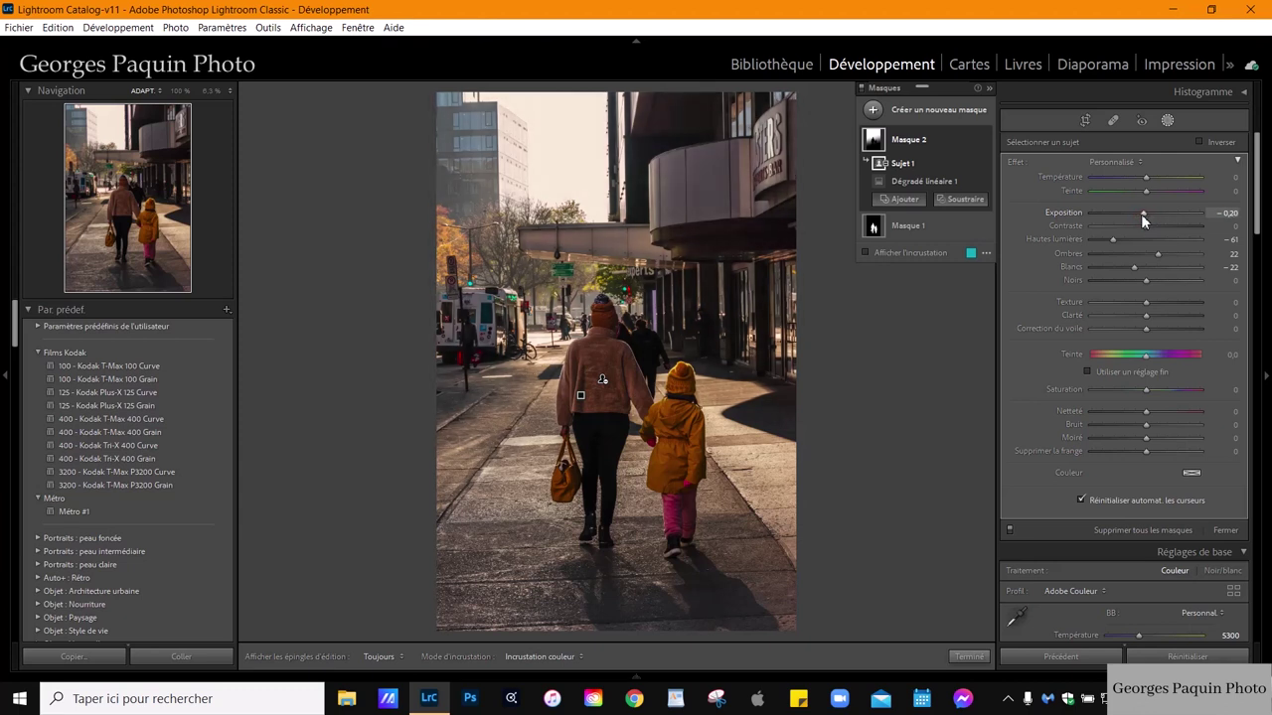
{"action": "left_click", "coordinate": [968, 656]}
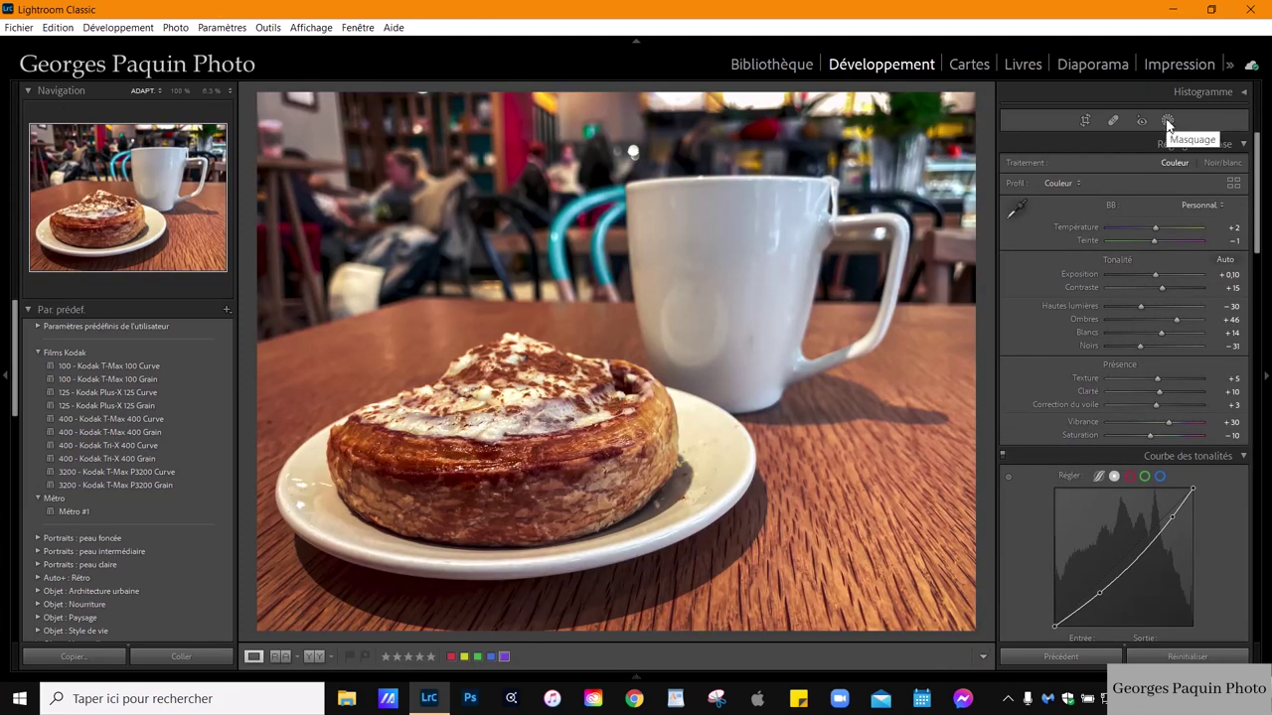
Open the Masking panel to show the new-mask types for the café pastry photo.
{"action": "left_click", "coordinate": [1167, 121]}
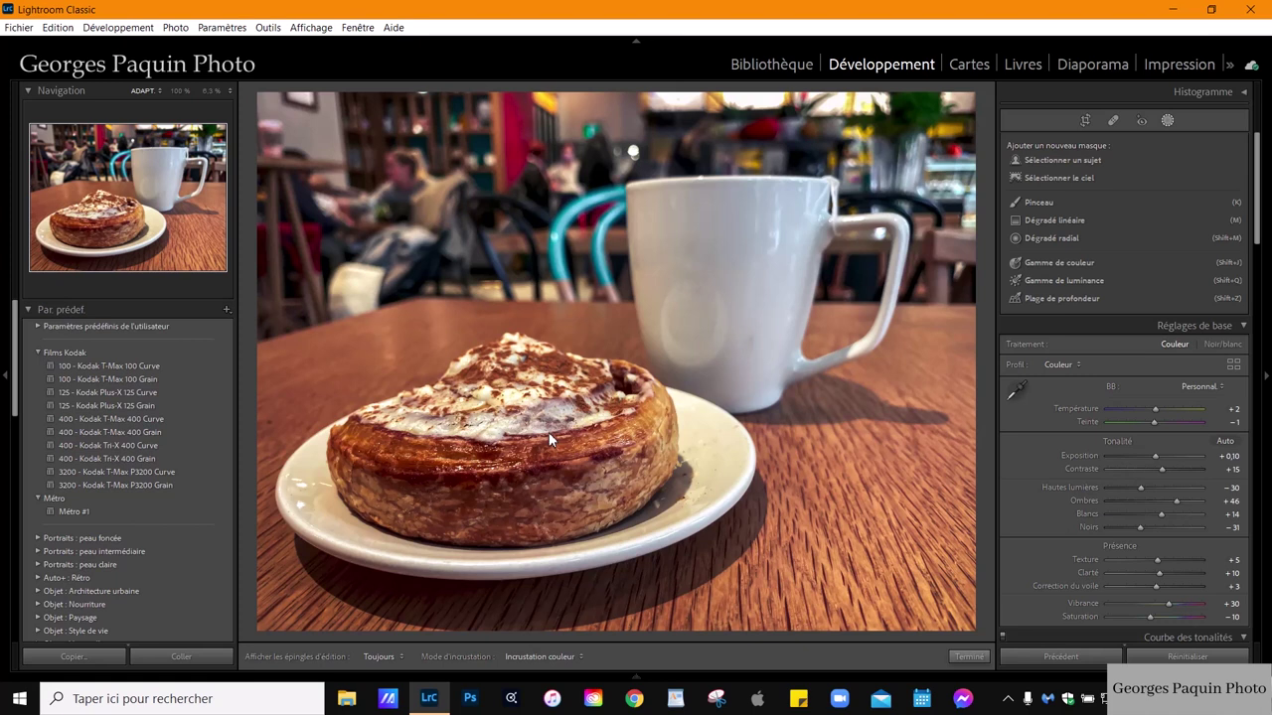
Create a new Depth Range mask on the pastry photo.
{"action": "left_click", "coordinate": [1079, 301]}
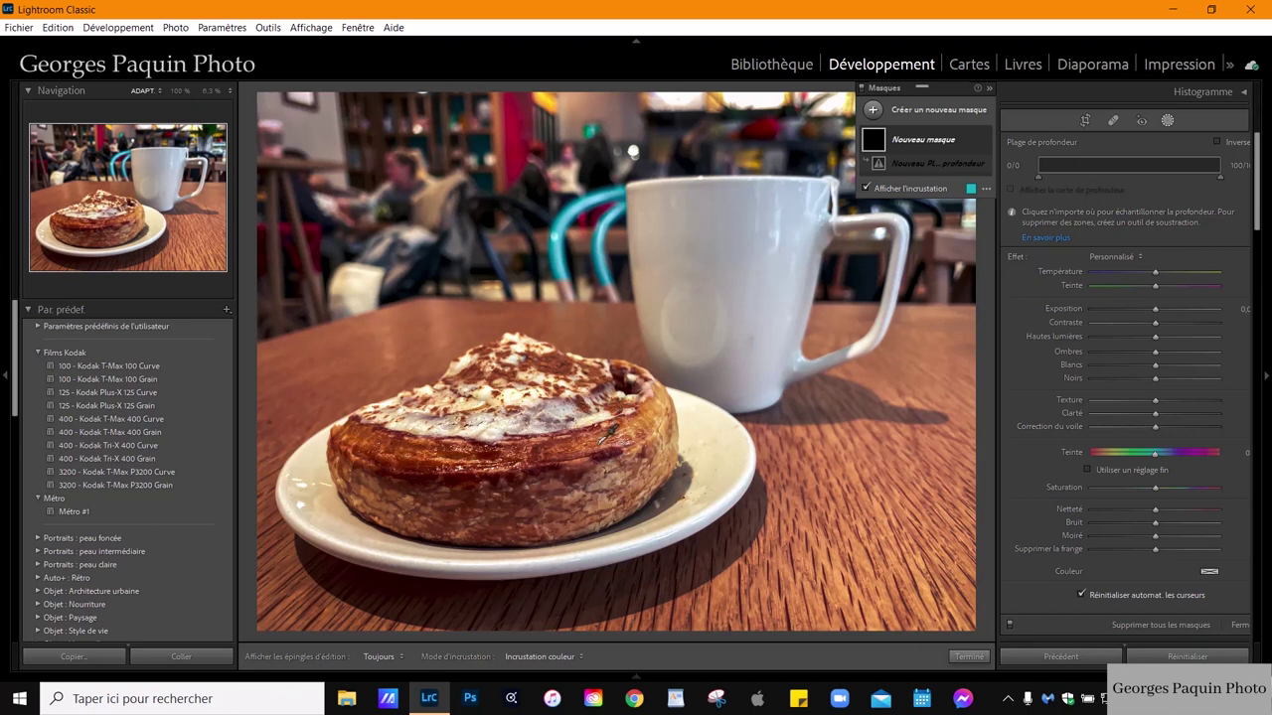
Sample the depth at the pastry and hide the overlay to check the mask.
{"action": "left_click", "coordinate": [596, 445]}
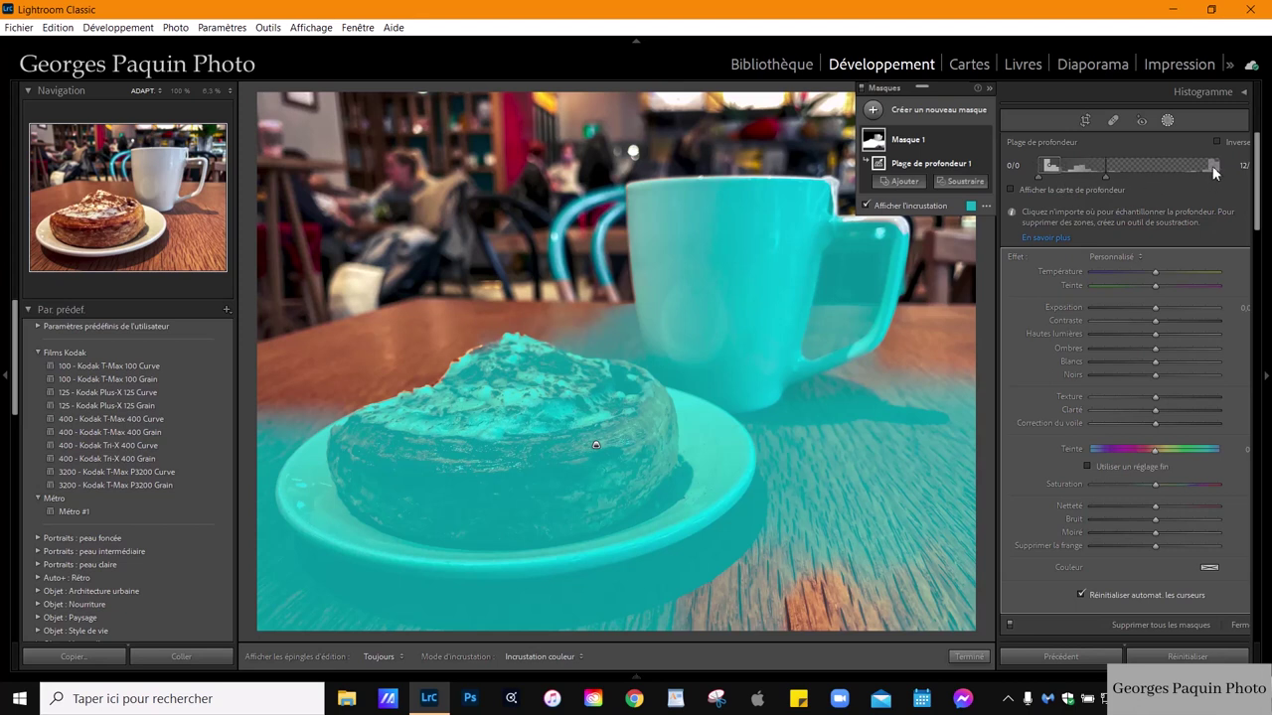
{"action": "left_click", "coordinate": [916, 204]}
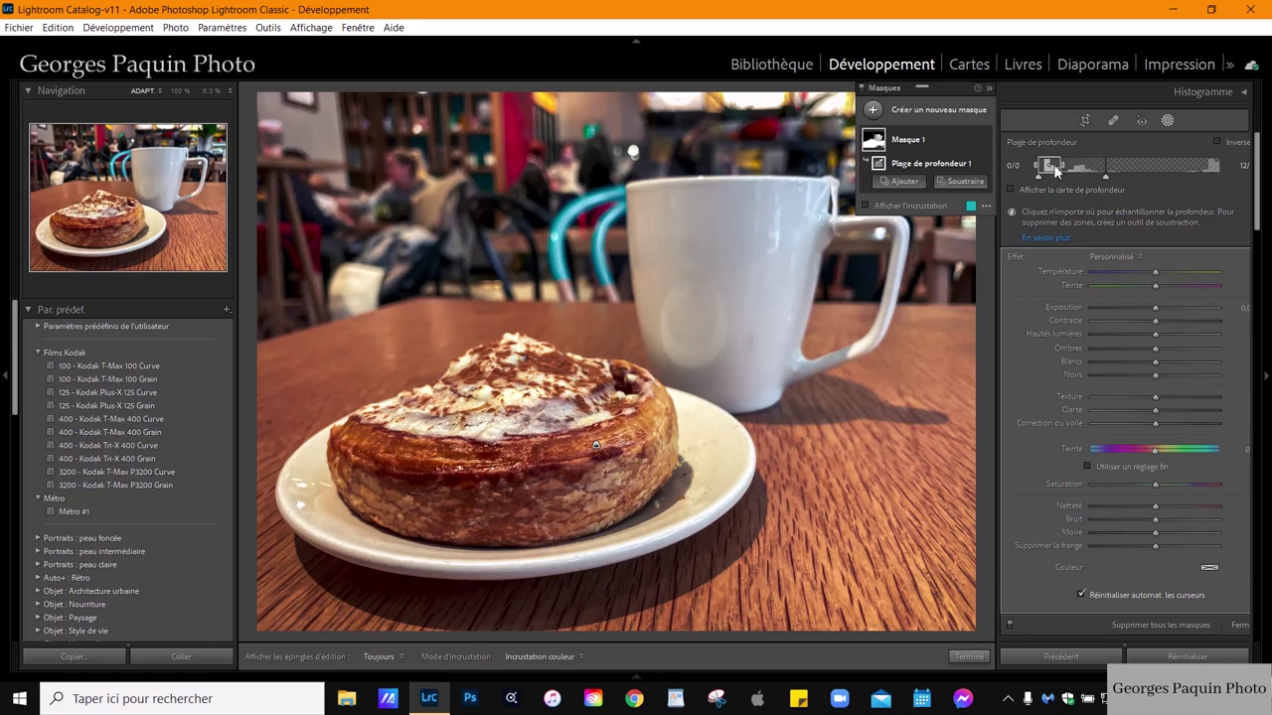
Extend the depth range farther so the teal mask covers the whole mug and near tabletop.
{"action": "left_click", "coordinate": [891, 207]}
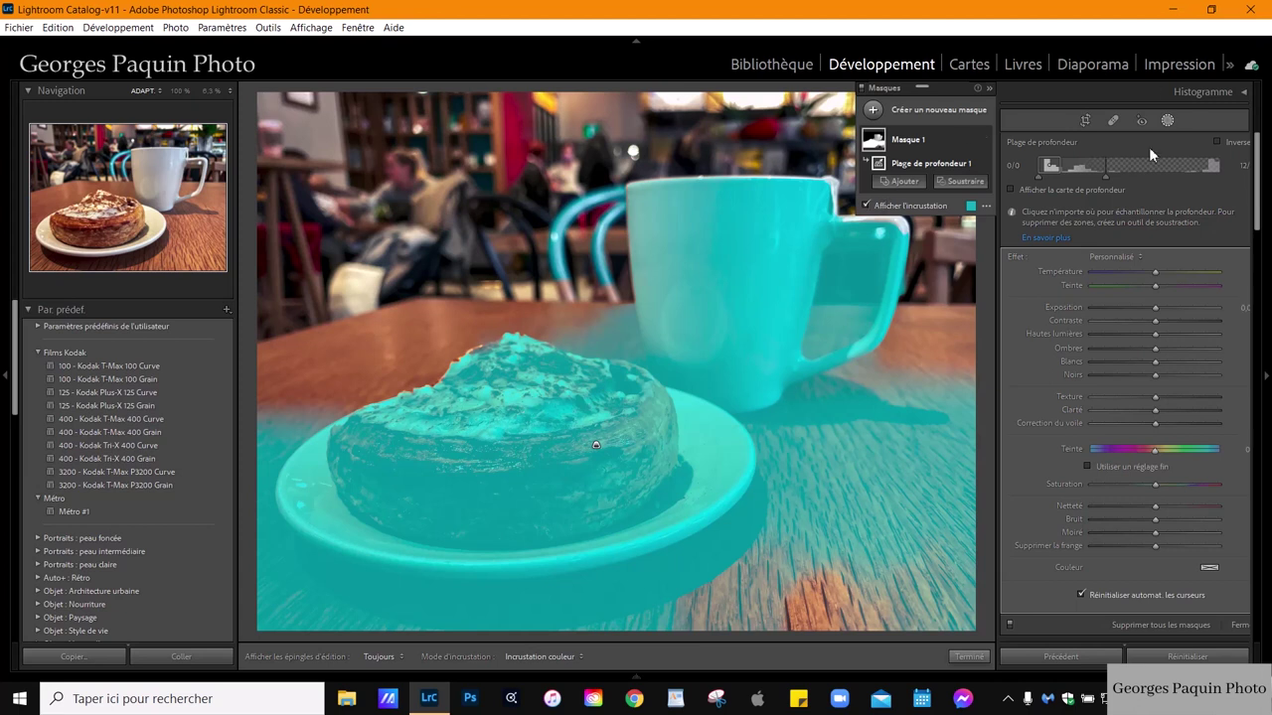
{"action": "mouse_move", "coordinate": [1106, 175]}
{"action": "left_mouse_down"}
{"action": "mouse_move", "coordinate": [1132, 173]}
{"action": "mouse_move", "coordinate": [1052, 168]}
{"action": "mouse_move", "coordinate": [1080, 177]}
{"action": "left_mouse_up"}
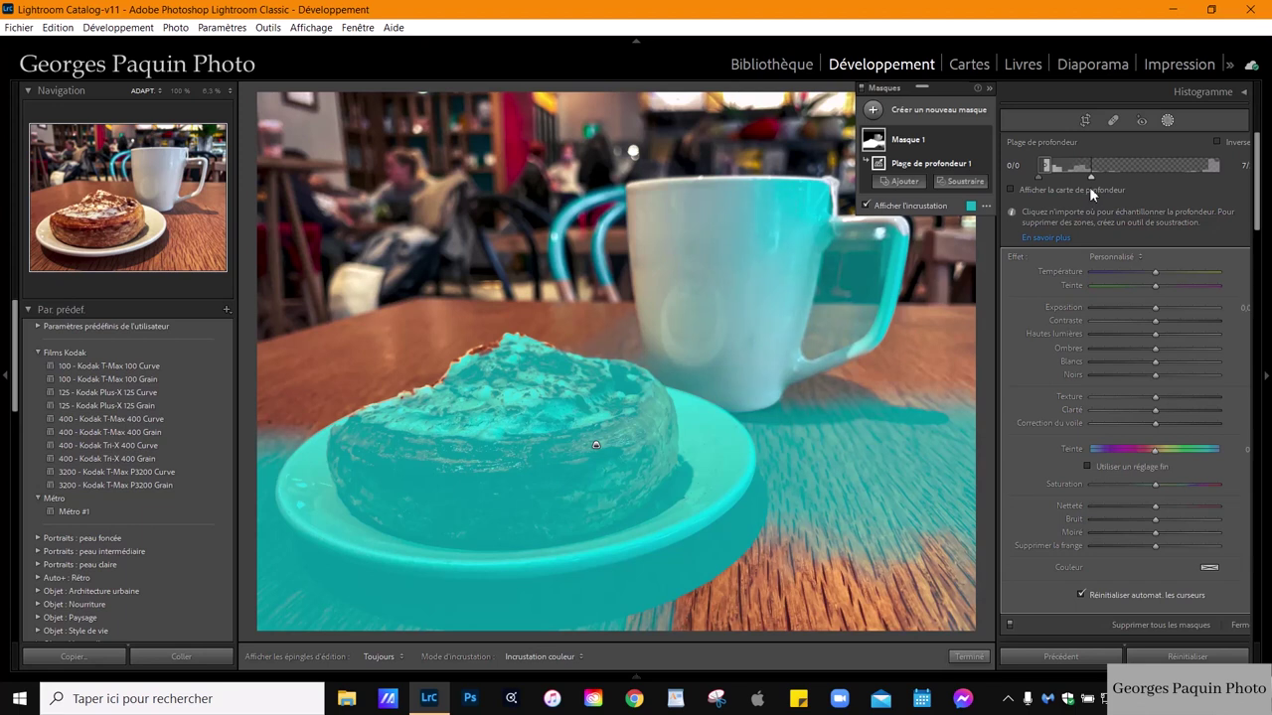
{"action": "left_click", "coordinate": [1052, 171]}
{"action": "mouse_move", "coordinate": [1052, 171]}
{"action": "left_mouse_down"}
{"action": "mouse_move", "coordinate": [1066, 168]}
{"action": "mouse_move", "coordinate": [1049, 170]}
{"action": "left_mouse_up"}
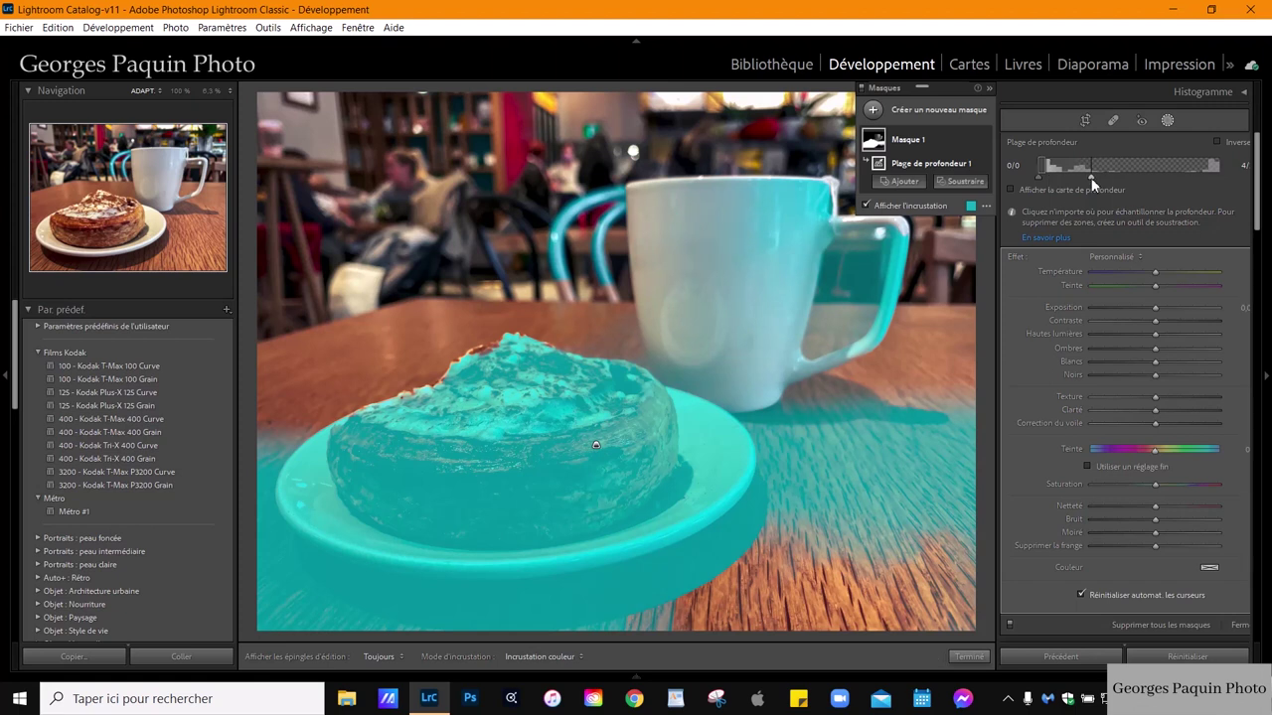
{"action": "left_click_drag", "start_coordinate": [1095, 182], "coordinate": [1095, 184]}
{"action": "left_click_drag", "start_coordinate": [1053, 162], "coordinate": [1056, 164]}
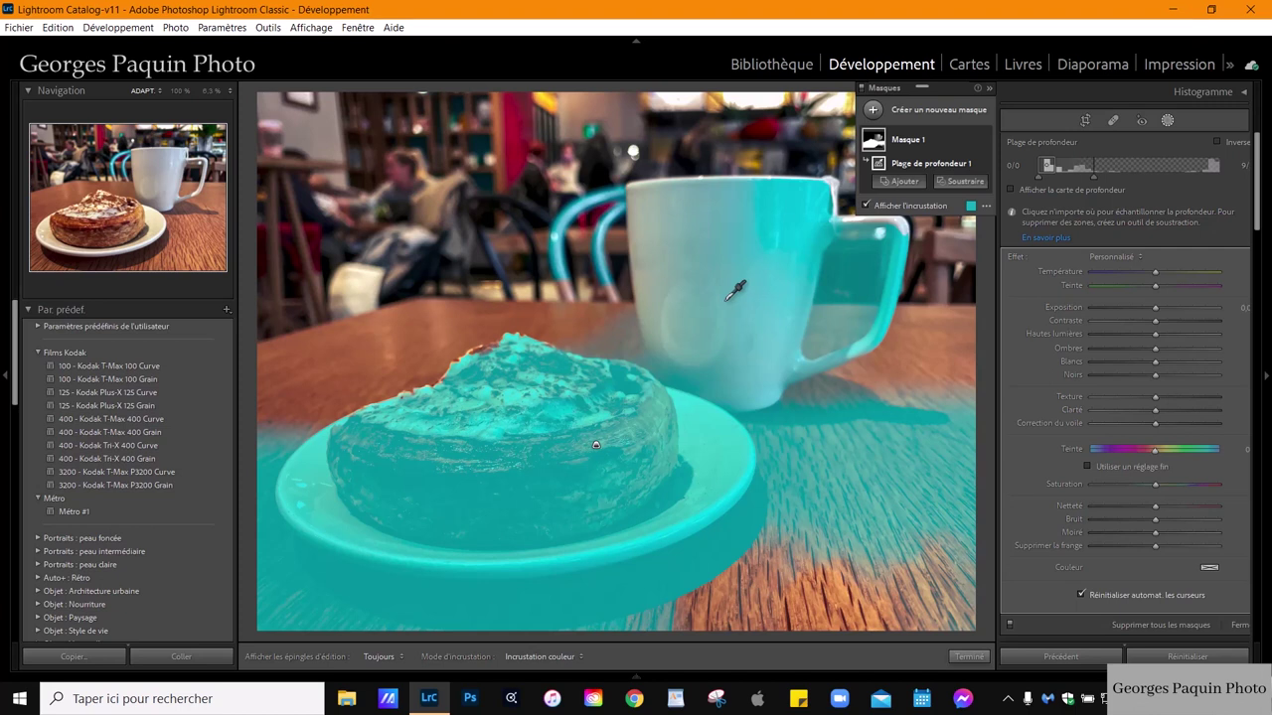
Invert the Depth Range 1 mask to cover the café background, with the overlay hidden.
{"action": "mouse_move", "coordinate": [930, 163]}
{"action": "right_click", "coordinate": [975, 167]}
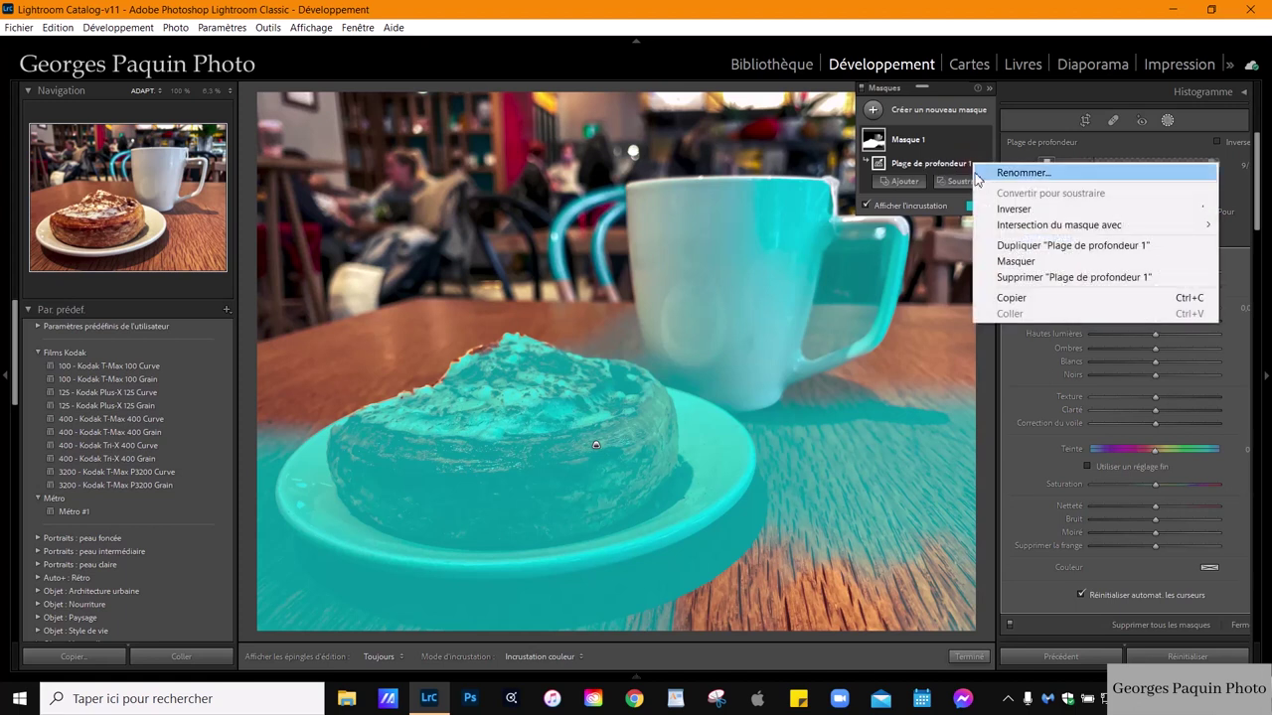
{"action": "left_click", "coordinate": [899, 111]}
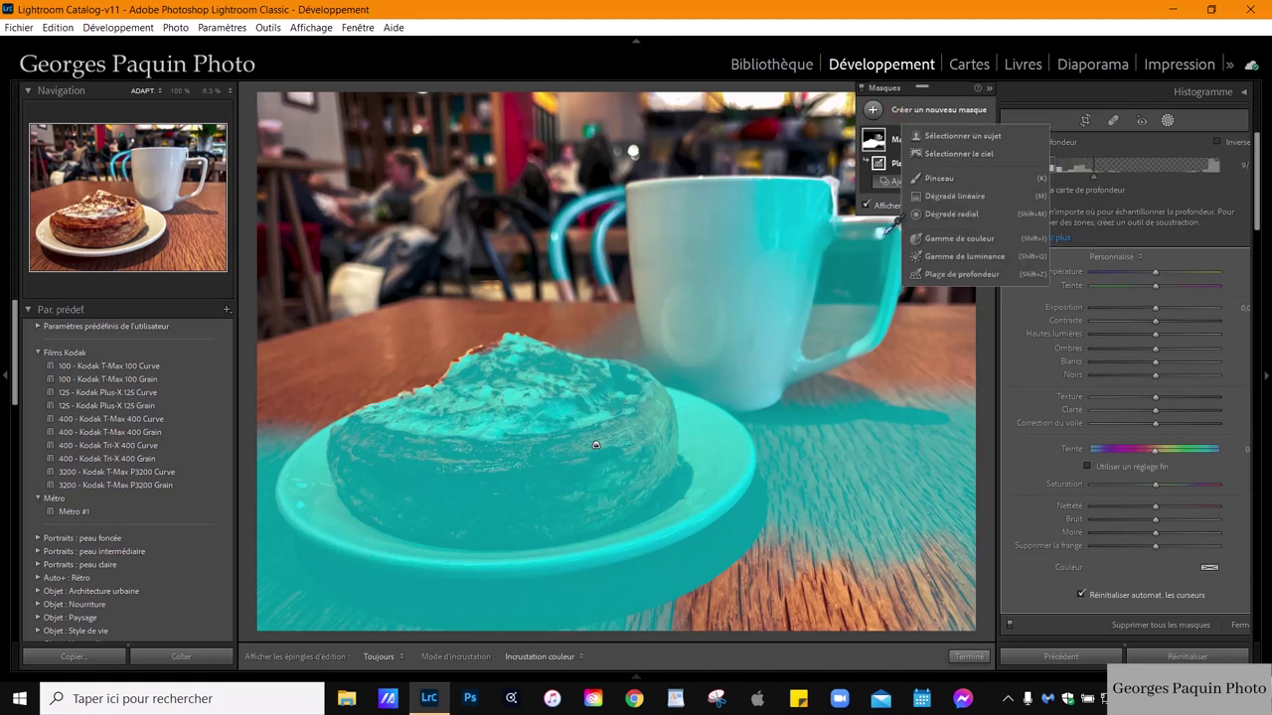
{"action": "left_click", "coordinate": [865, 205]}
{"action": "left_click", "coordinate": [971, 164]}
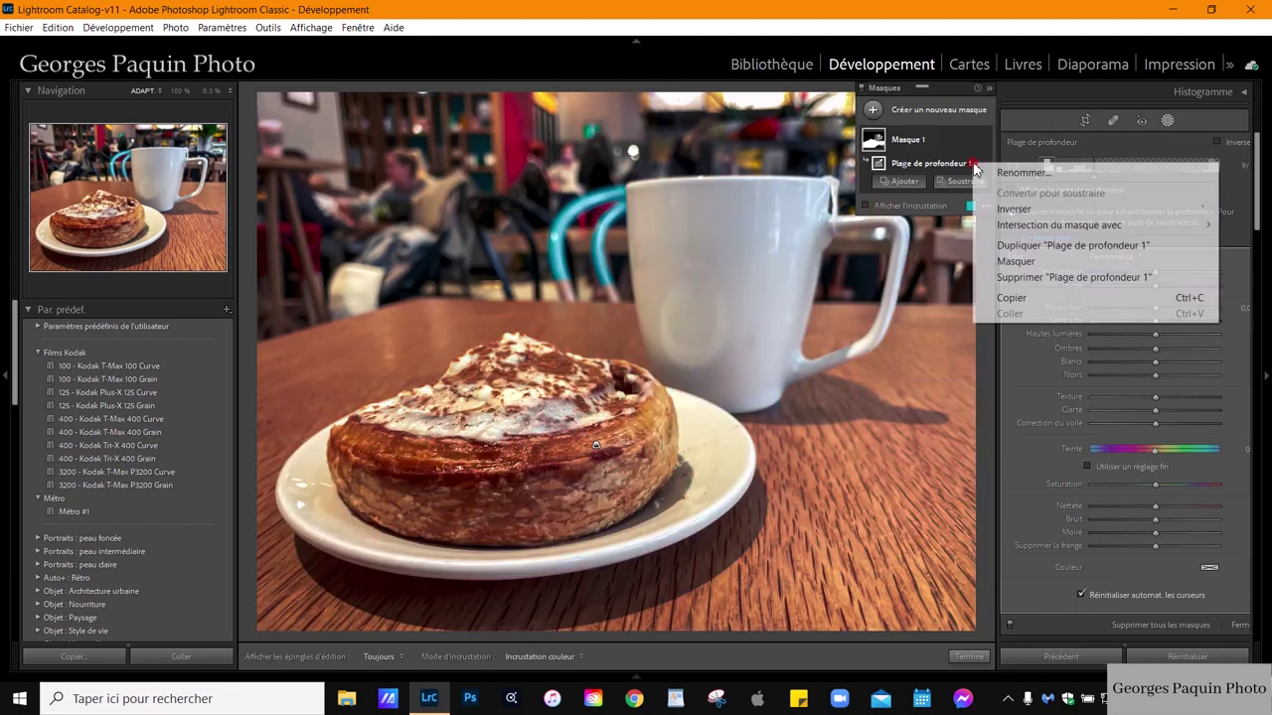
{"action": "left_click", "coordinate": [1013, 208]}
{"action": "left_click", "coordinate": [922, 204]}
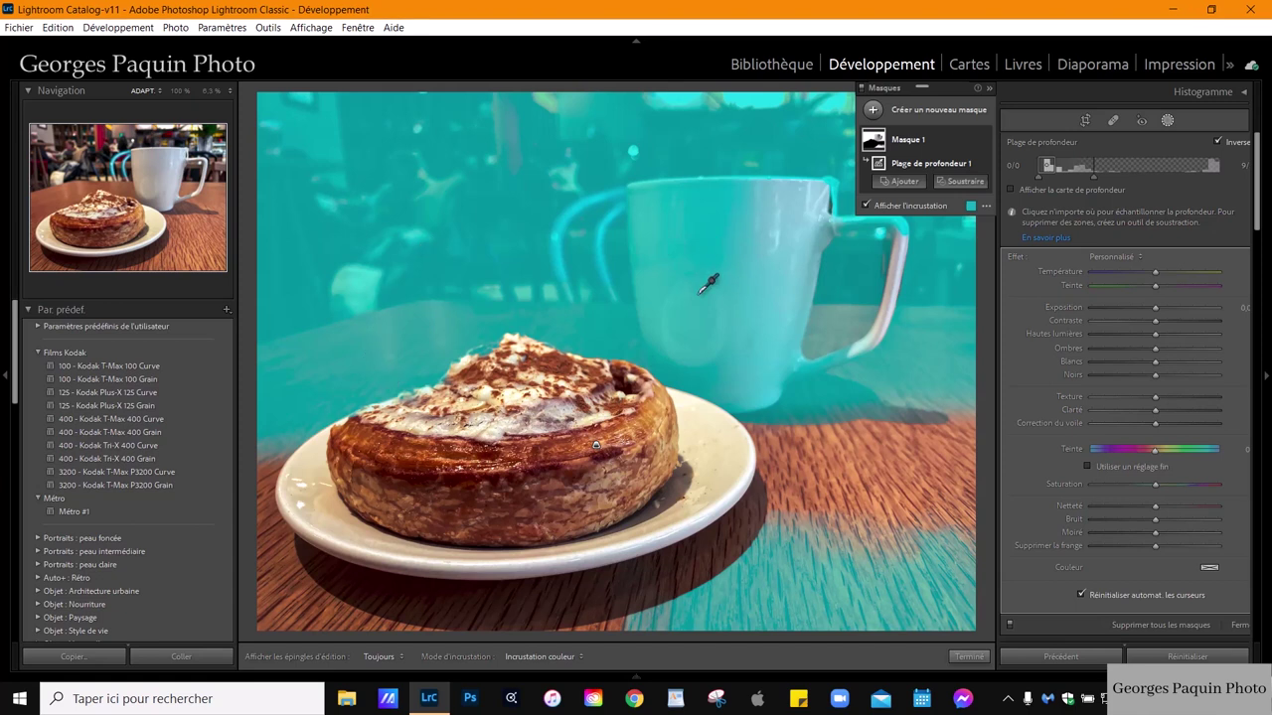
{"action": "left_click", "coordinate": [923, 206]}
Lower the inverted mask's exposure slightly to darken the café background.
{"action": "left_click_drag", "start_coordinate": [1150, 310], "coordinate": [1145, 310]}
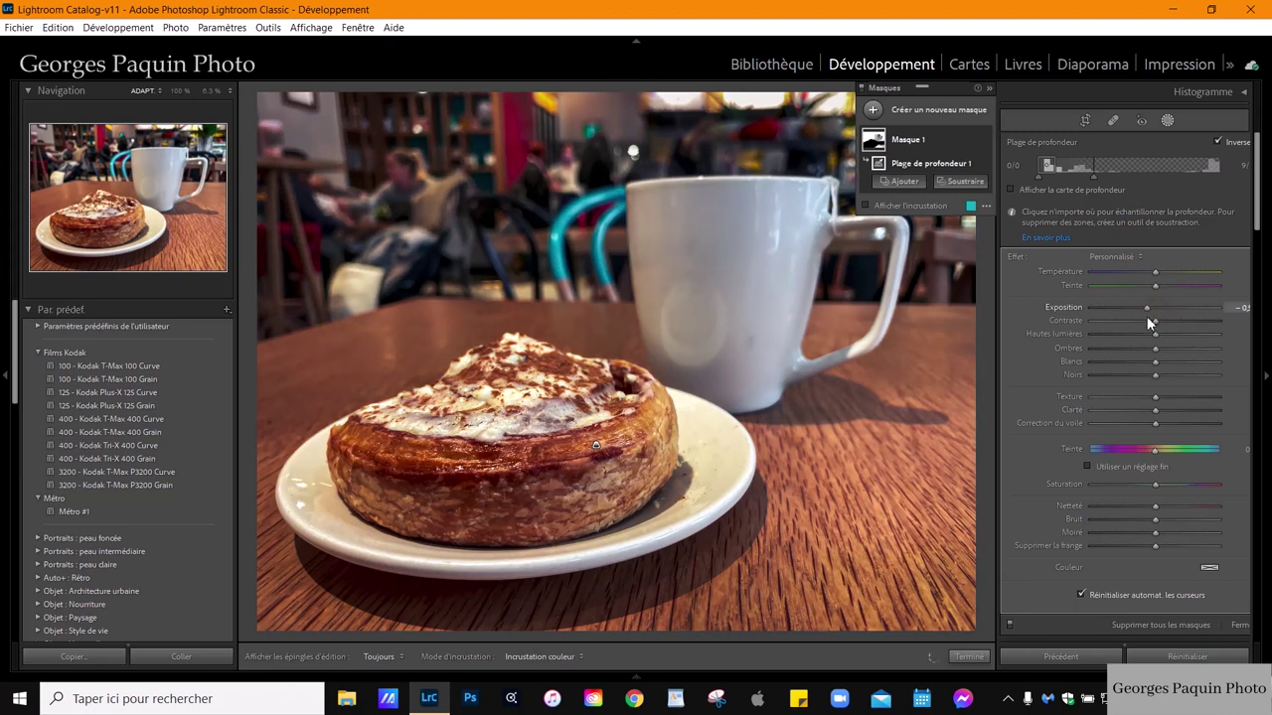